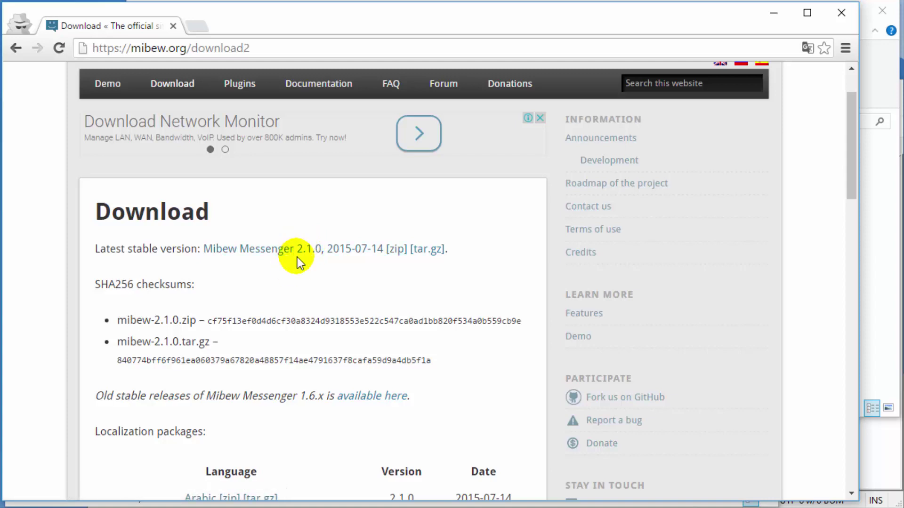
Step: Browse the 2.1.0 Localization packages table on the Mibew download page
{"action": "scroll", "coordinate": [445, 334], "scroll_direction": "down", "scroll_amount": 3}
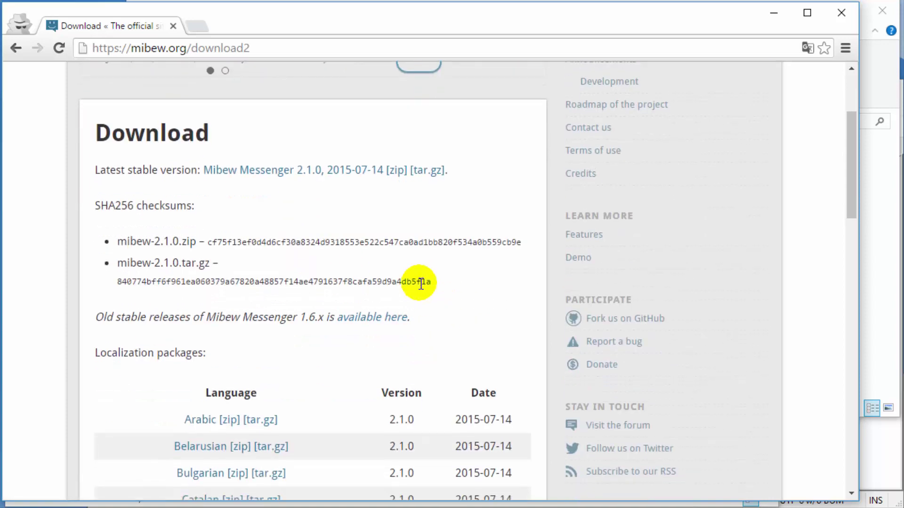
{"action": "scroll", "coordinate": [419, 284], "scroll_direction": "down", "scroll_amount": 6}
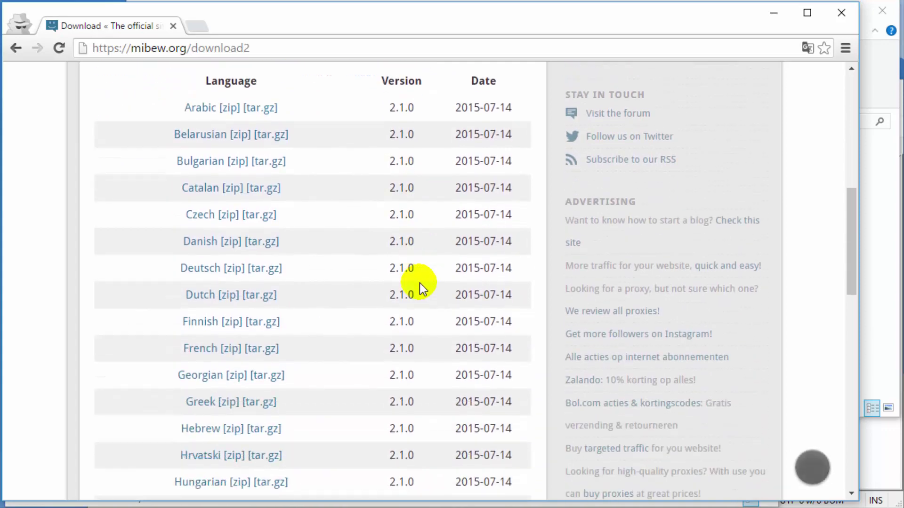
{"action": "scroll", "coordinate": [419, 283], "scroll_direction": "up", "scroll_amount": 5}
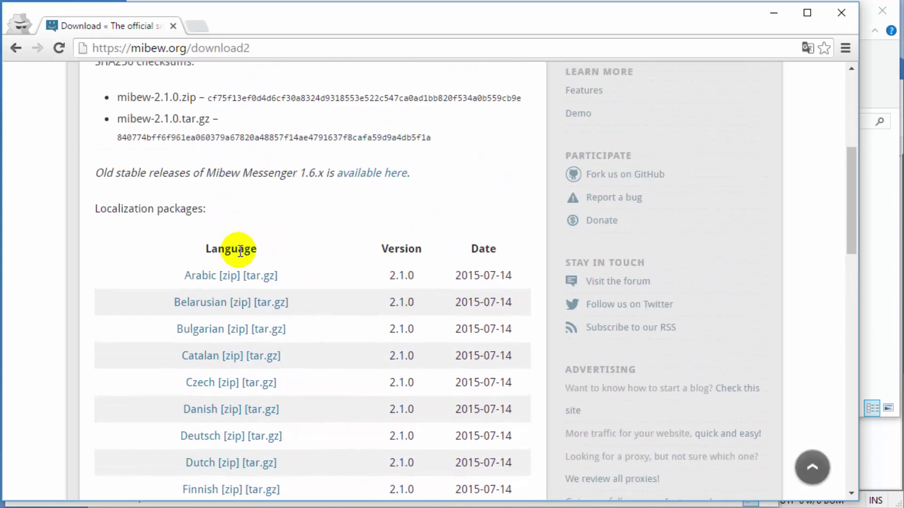
{"action": "left_click_drag", "start_coordinate": [258, 248], "coordinate": [218, 246]}
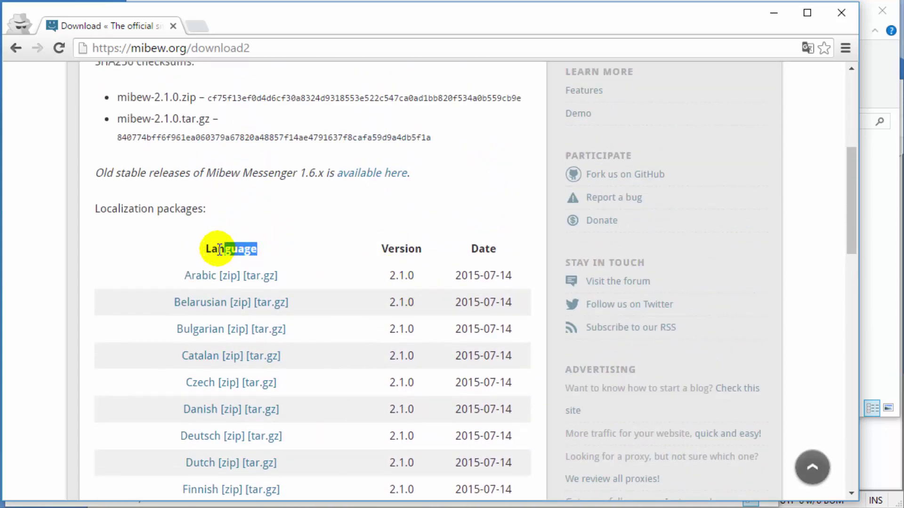
{"action": "left_click", "coordinate": [180, 250]}
{"action": "scroll", "coordinate": [180, 250], "scroll_direction": "down", "scroll_amount": 10}
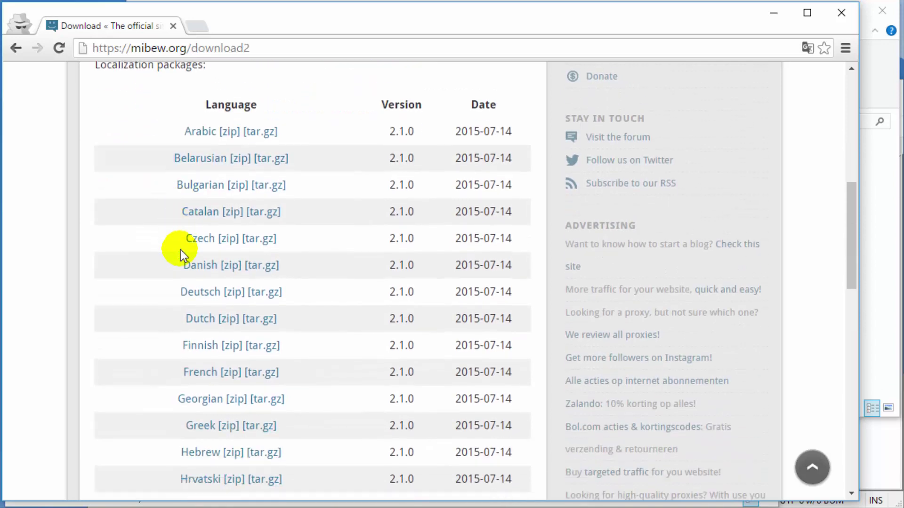
{"action": "scroll", "coordinate": [180, 254], "scroll_direction": "down", "scroll_amount": 2}
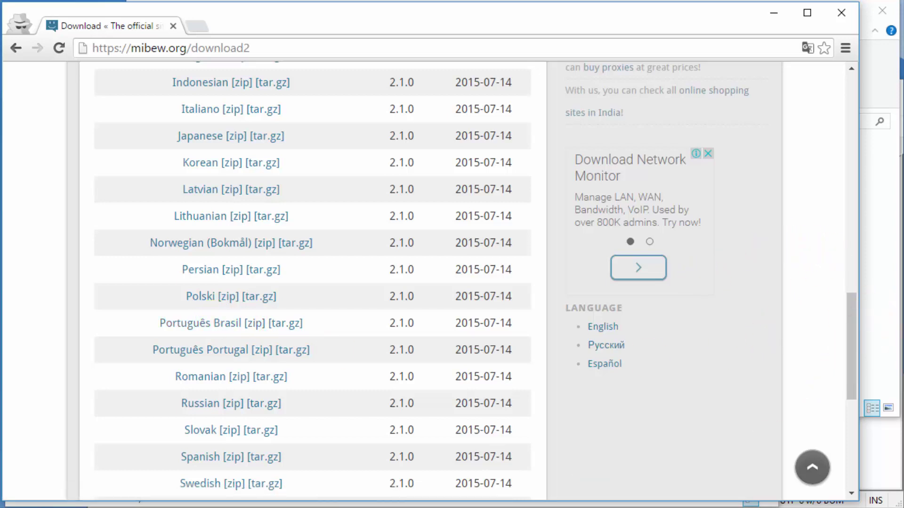
{"action": "key", "text": "alt+Tab"}
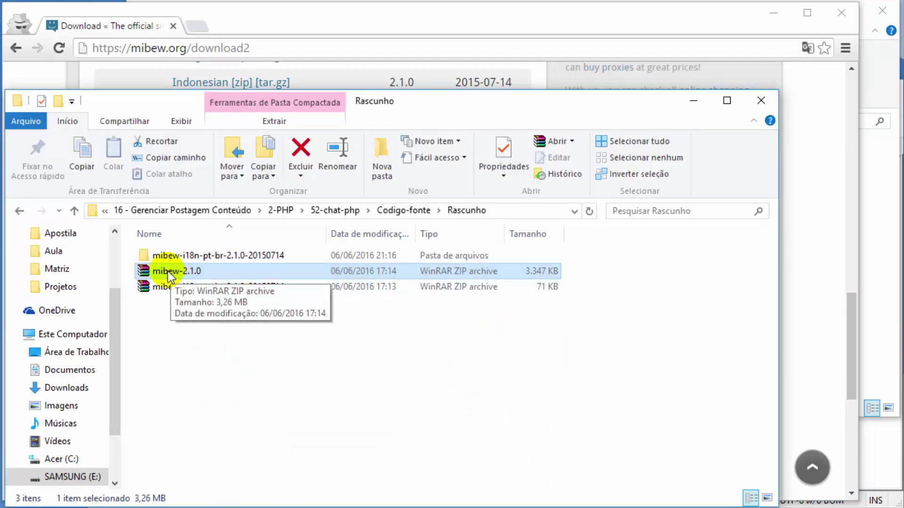
Step: Extract mibew-2.1.0.zip into a mibew-2.1.0 folder in Rascunho
{"action": "right_click", "coordinate": [169, 275]}
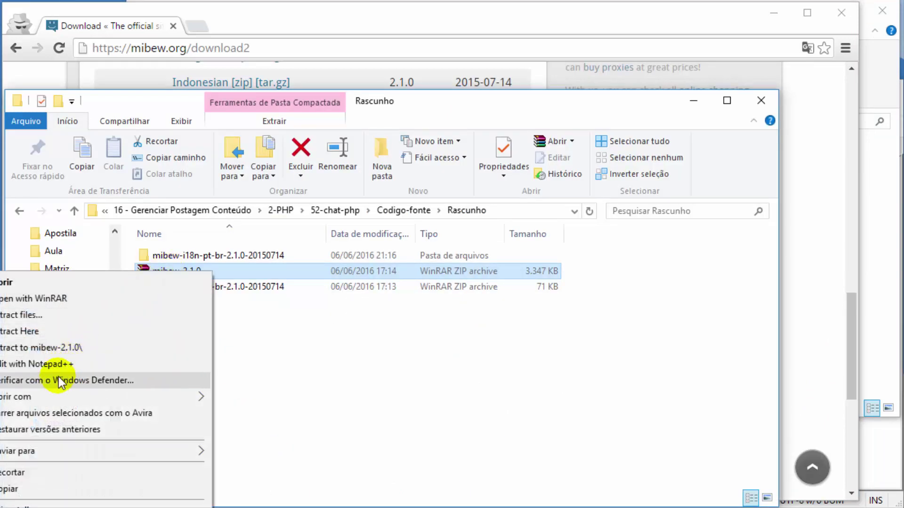
{"action": "left_click", "coordinate": [56, 330]}
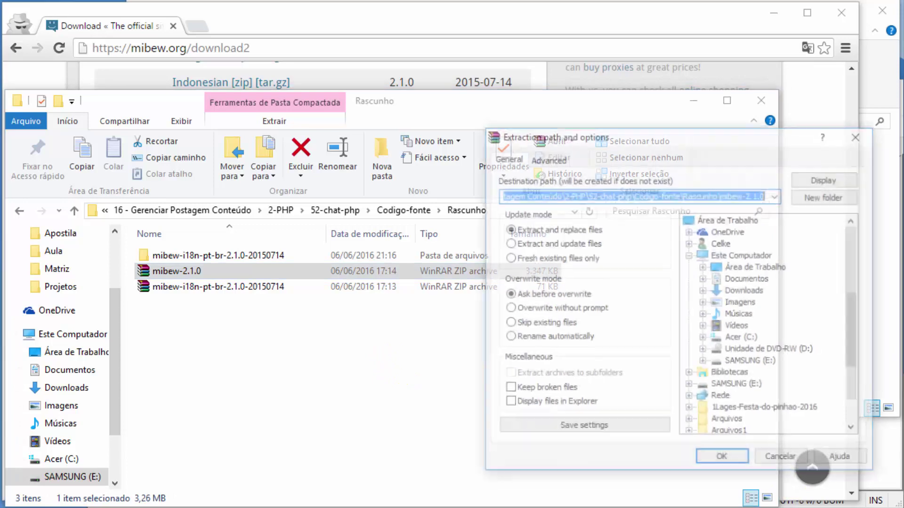
{"action": "left_click", "coordinate": [723, 460]}
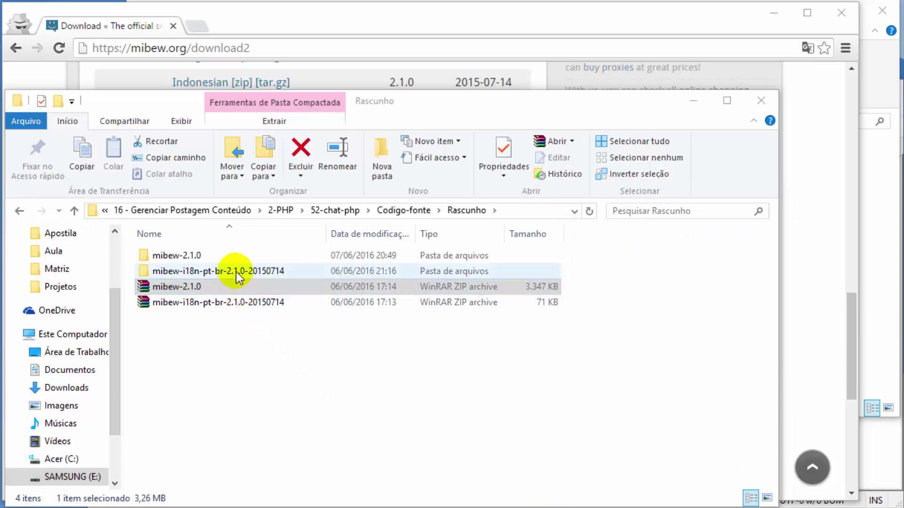
Step: Open the extracted folder's README file in Notepad++
{"action": "double_click", "coordinate": [180, 258]}
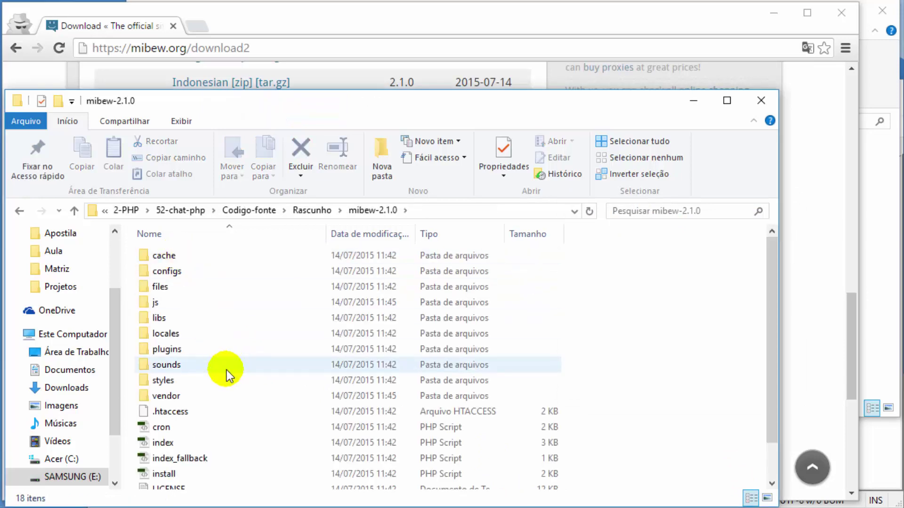
{"action": "scroll", "coordinate": [228, 375], "scroll_direction": "down", "scroll_amount": 1}
{"action": "left_click", "coordinate": [175, 470]}
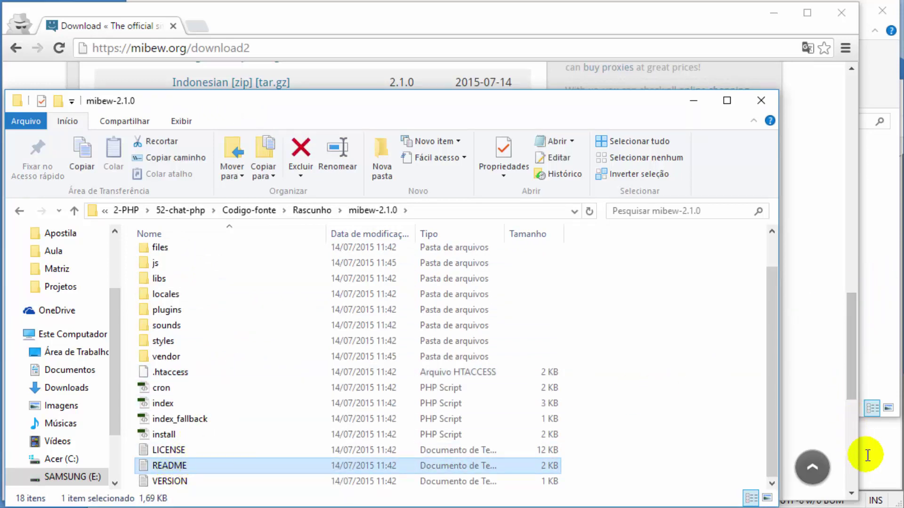
{"action": "left_click_drag", "start_coordinate": [182, 468], "coordinate": [868, 451]}
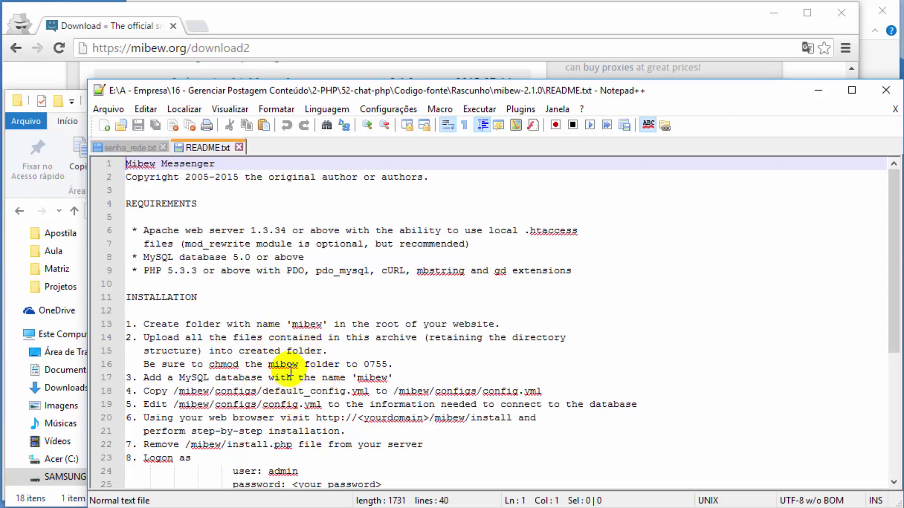
Step: Review the README requirements and installation steps, highlighting every 'mibew' mention
{"action": "left_click", "coordinate": [239, 256]}
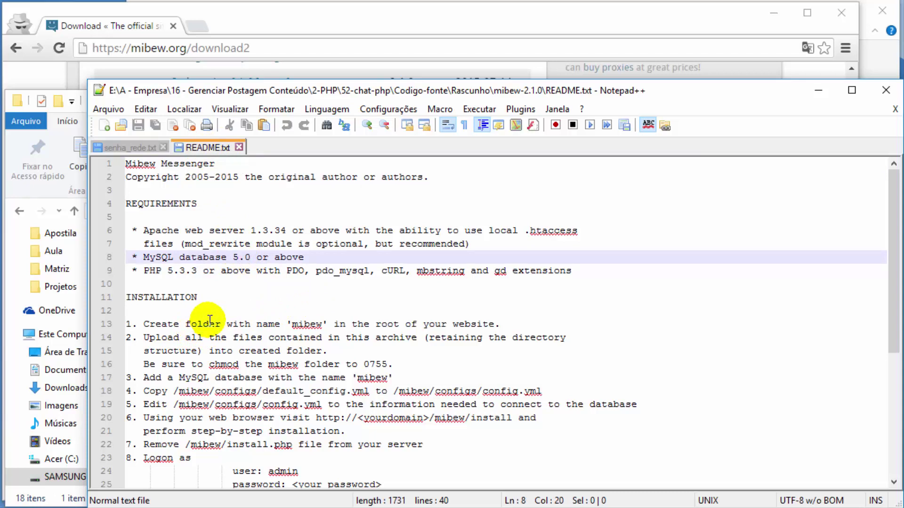
{"action": "double_click", "coordinate": [304, 325]}
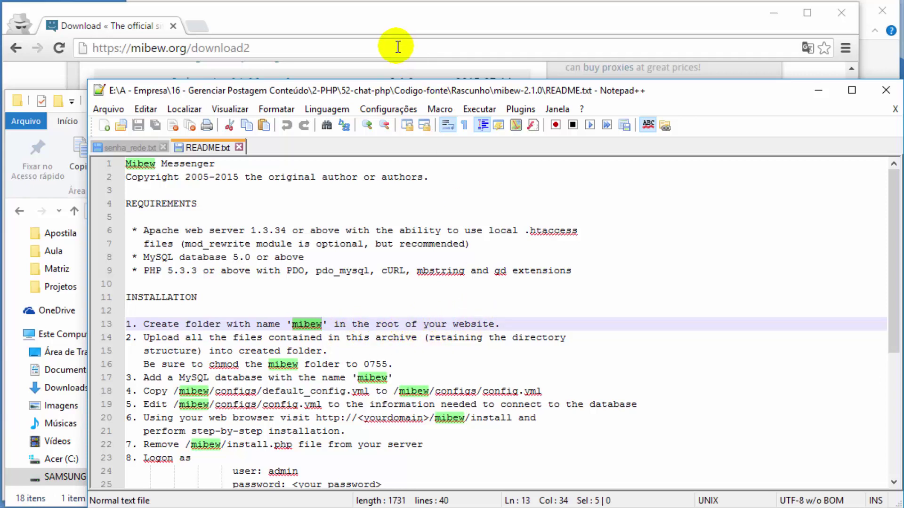
{"action": "left_click", "coordinate": [870, 59]}
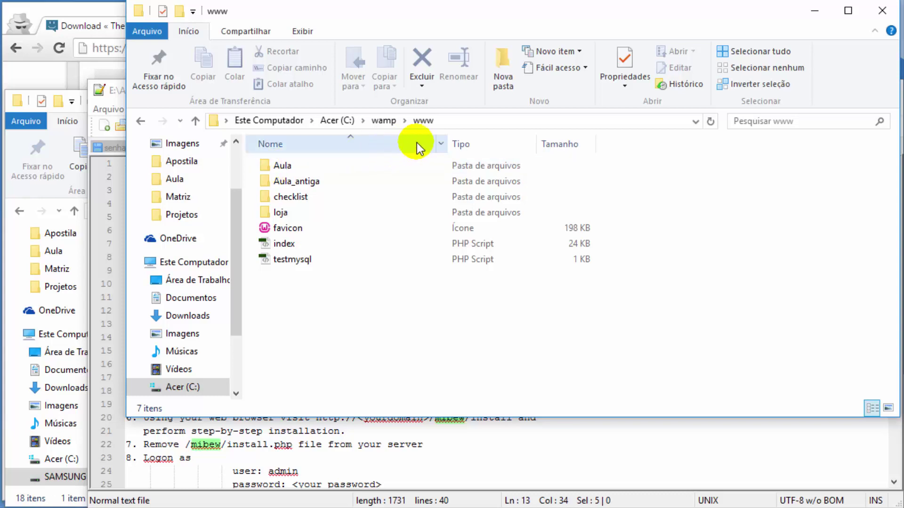
{"action": "left_click", "coordinate": [500, 79]}
{"action": "type", "text": "mibew"}
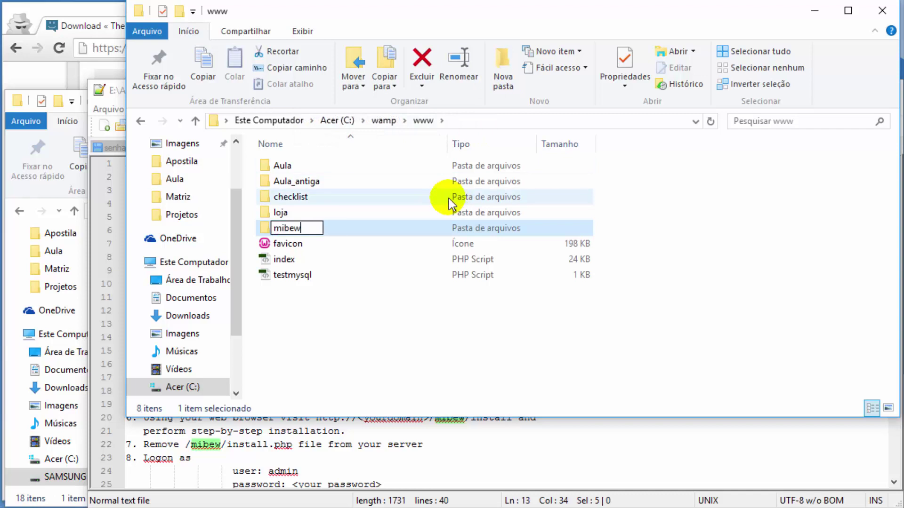
{"action": "key", "text": "Return"}
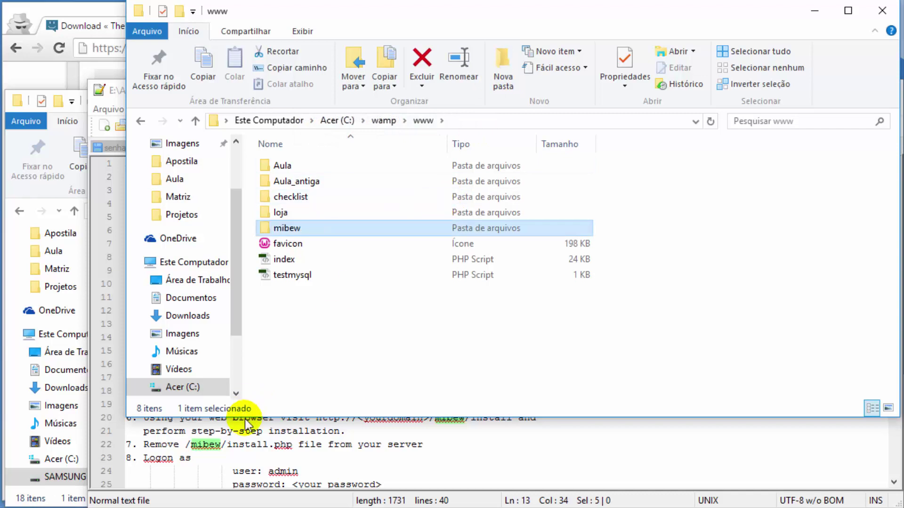
{"action": "double_click", "coordinate": [292, 230]}
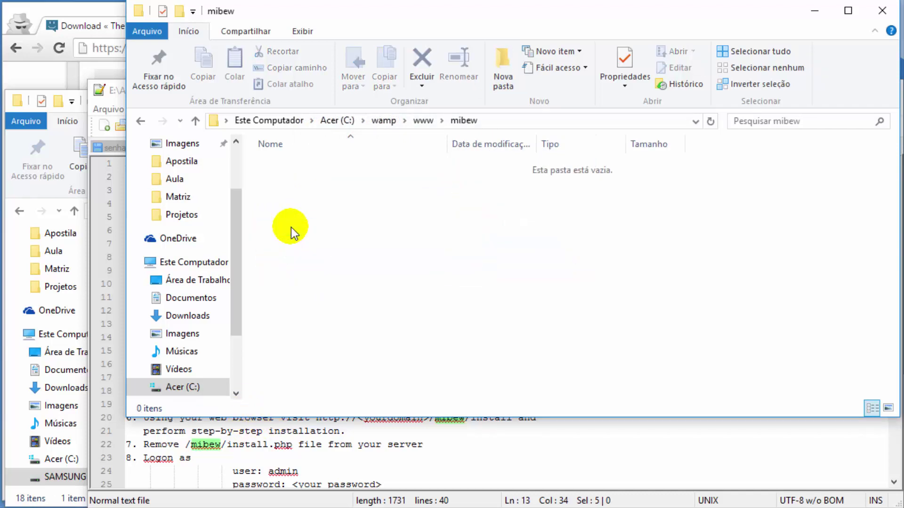
Step: Copy all 18 extracted mibew-2.1.0 files into the new mibew folder
{"action": "left_click", "coordinate": [324, 471]}
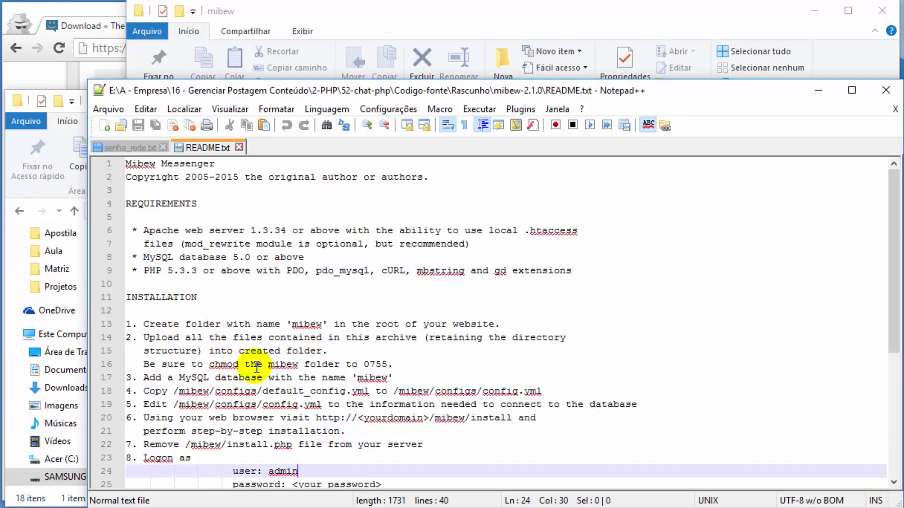
{"action": "left_click", "coordinate": [372, 15]}
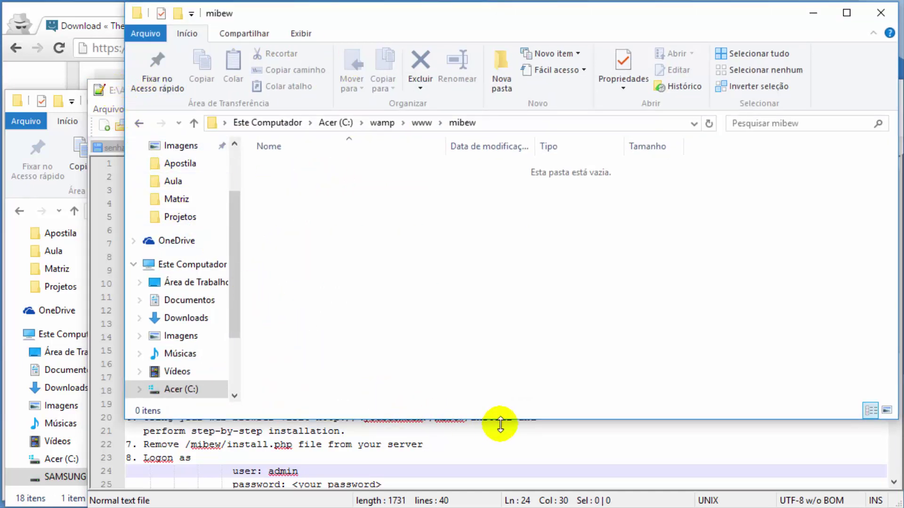
{"action": "left_click", "coordinate": [12, 164]}
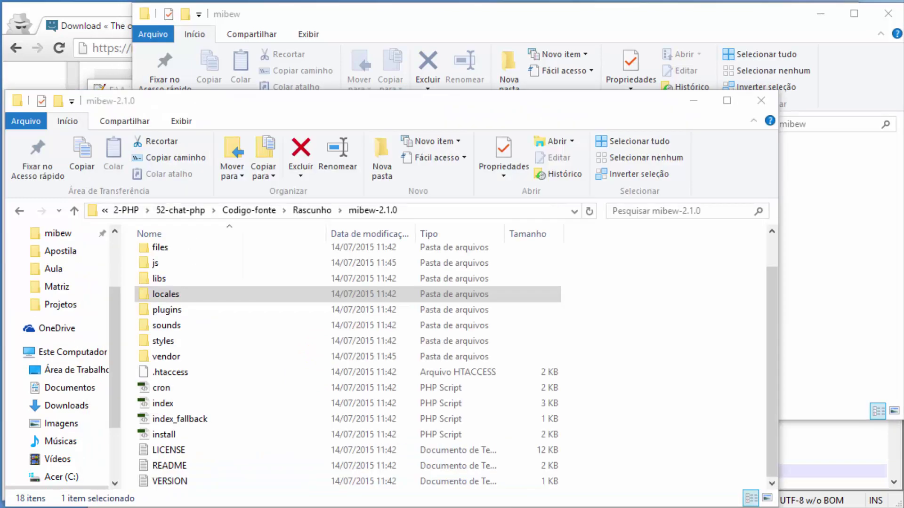
{"action": "left_click", "coordinate": [273, 294]}
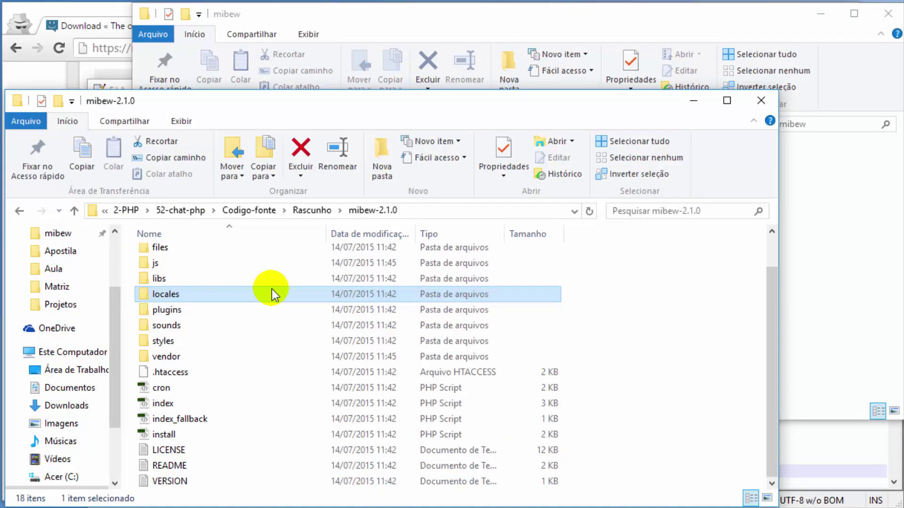
{"action": "key", "text": "ctrl+a"}
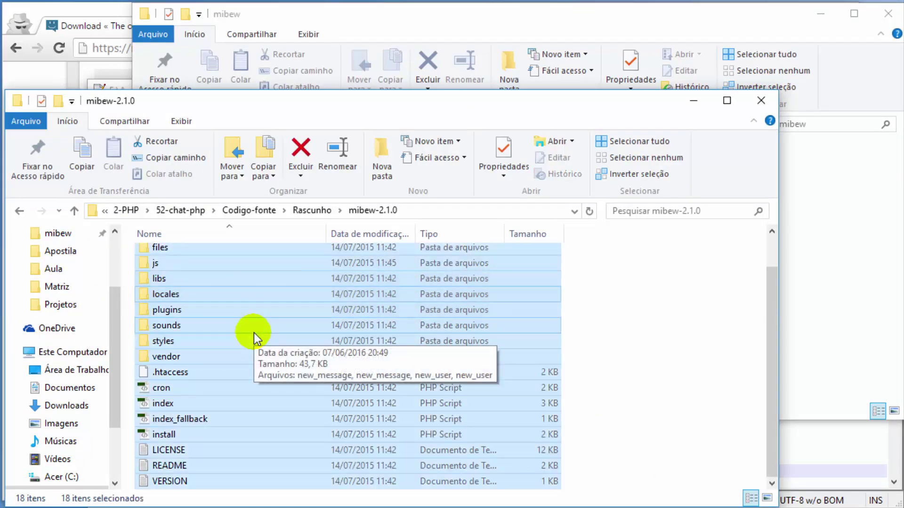
{"action": "key", "text": "ctrl+c"}
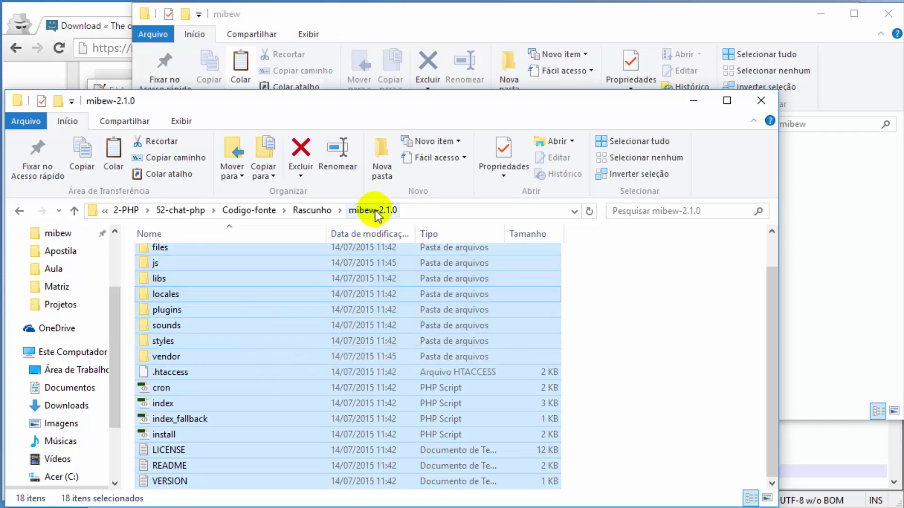
{"action": "left_click", "coordinate": [318, 212]}
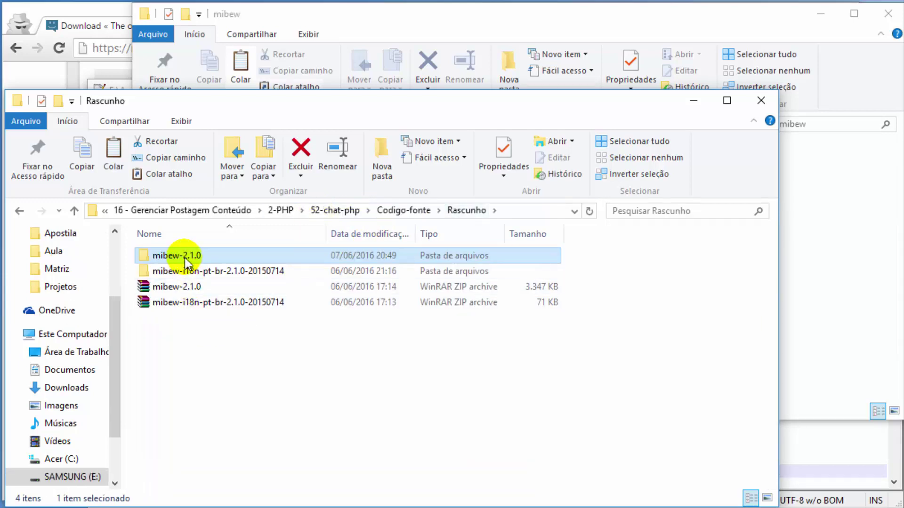
{"action": "left_click", "coordinate": [351, 21]}
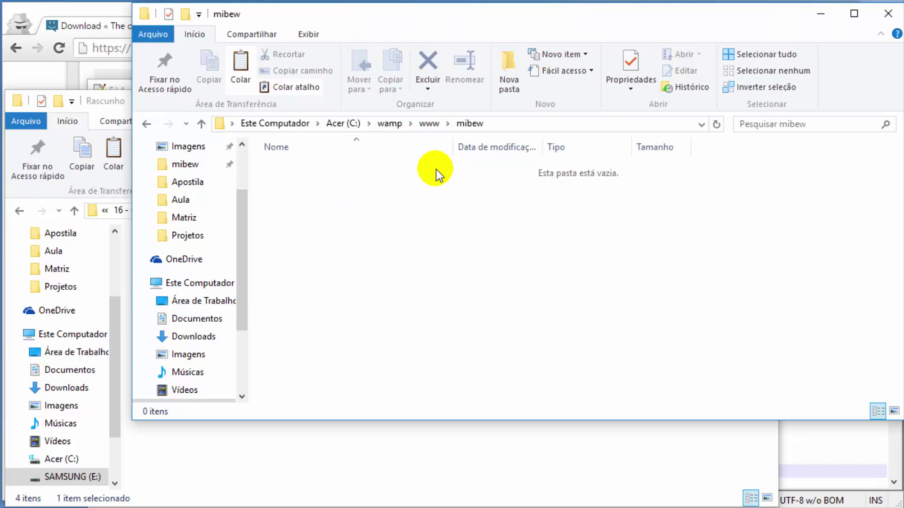
{"action": "key", "text": "ctrl+v"}
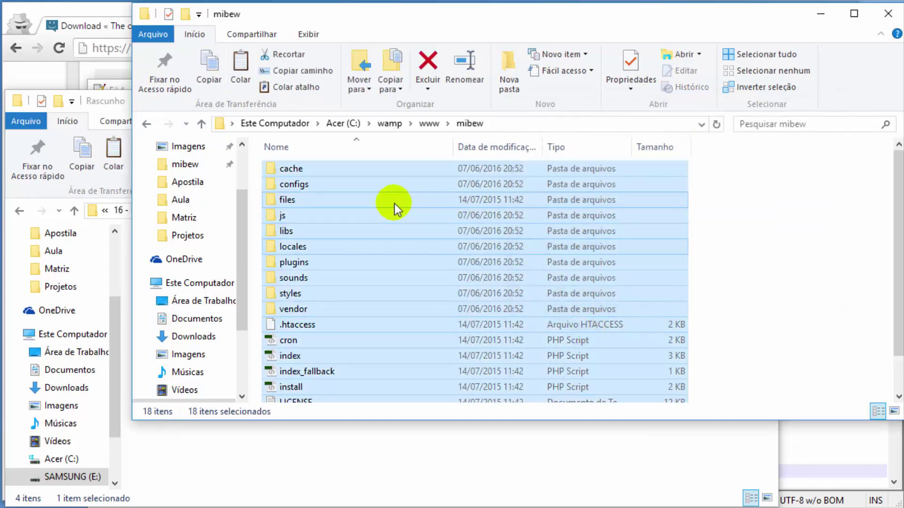
{"action": "left_click", "coordinate": [395, 205]}
Step: Check the README for the database name mibew on line 17
{"action": "left_click", "coordinate": [808, 462]}
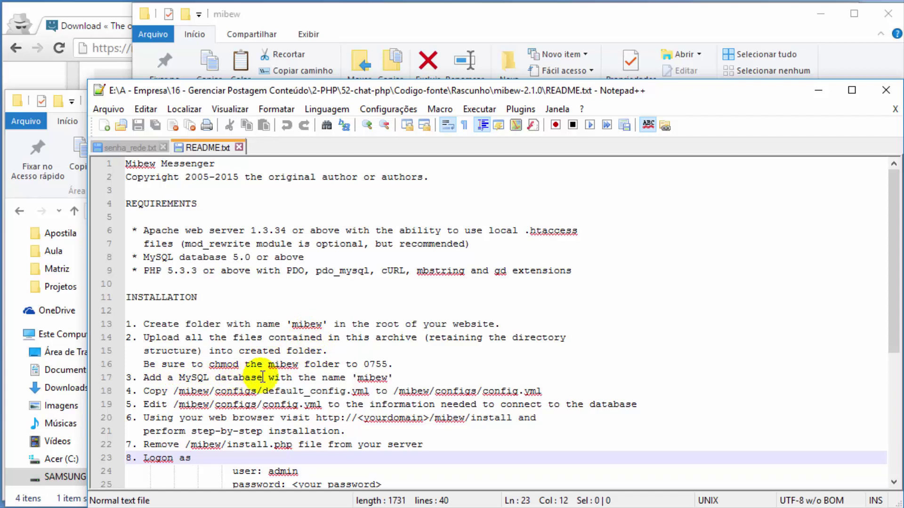
{"action": "double_click", "coordinate": [374, 379]}
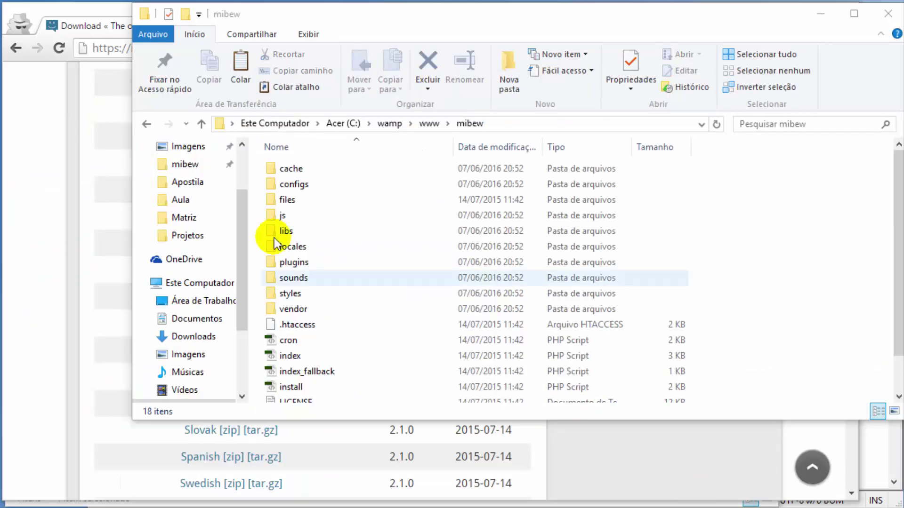
{"action": "left_click", "coordinate": [75, 10]}
Step: Load localhost and open the phpmyadmin alias in a new tab
{"action": "left_click", "coordinate": [193, 25]}
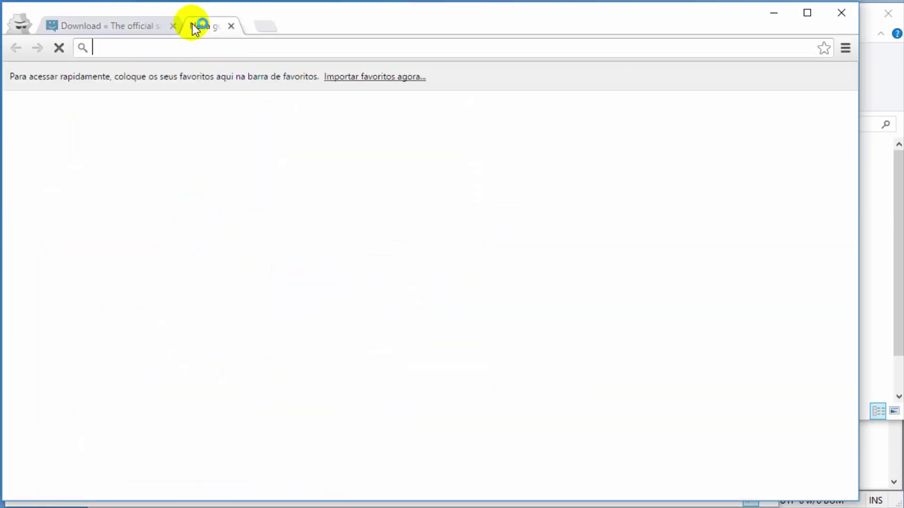
{"action": "type", "text": "lo"}
{"action": "key", "text": "Return"}
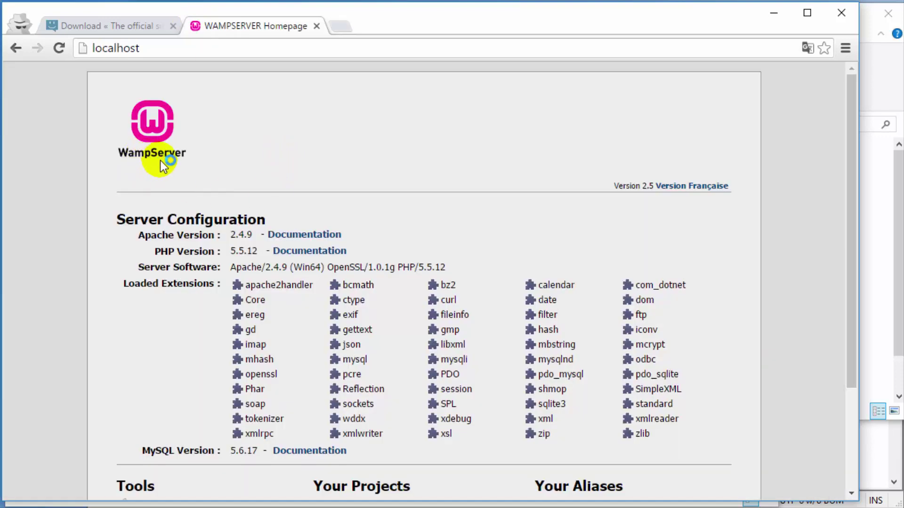
{"action": "scroll", "coordinate": [471, 351], "scroll_direction": "down", "scroll_amount": 3}
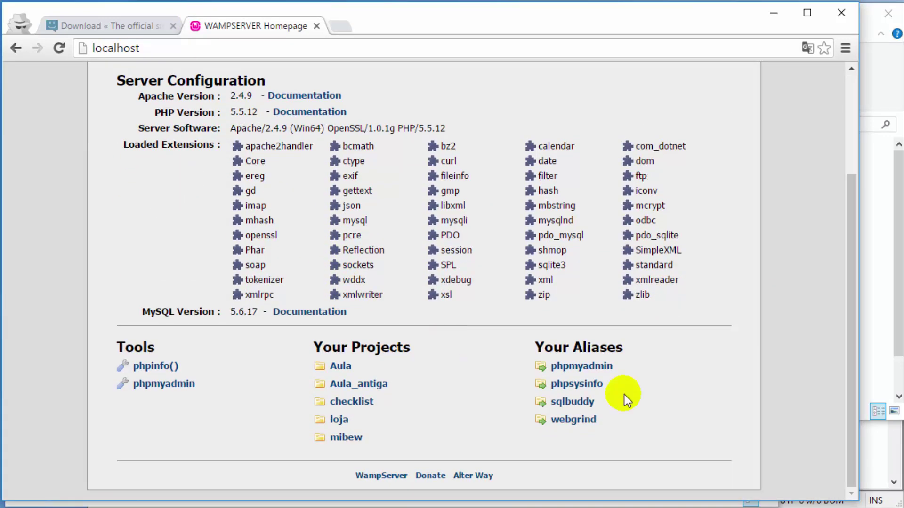
{"action": "right_click", "coordinate": [589, 366]}
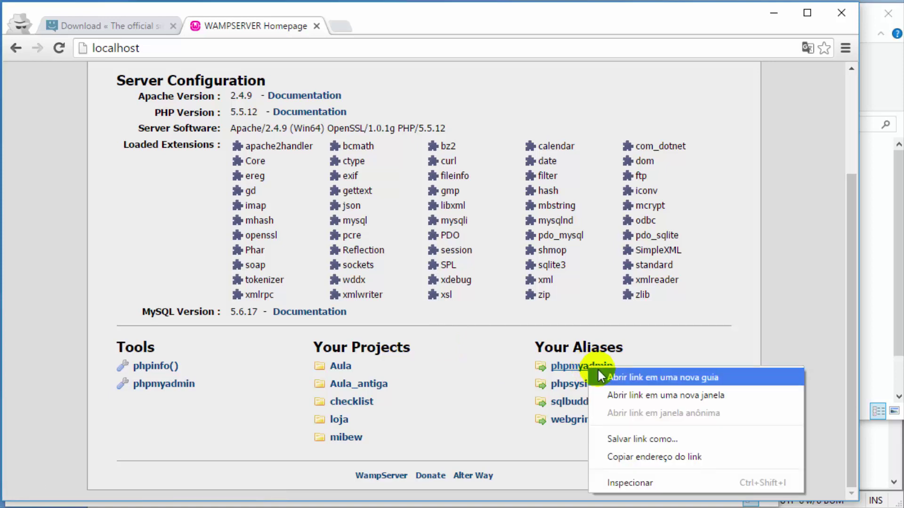
{"action": "left_click", "coordinate": [599, 373]}
{"action": "left_click", "coordinate": [388, 28]}
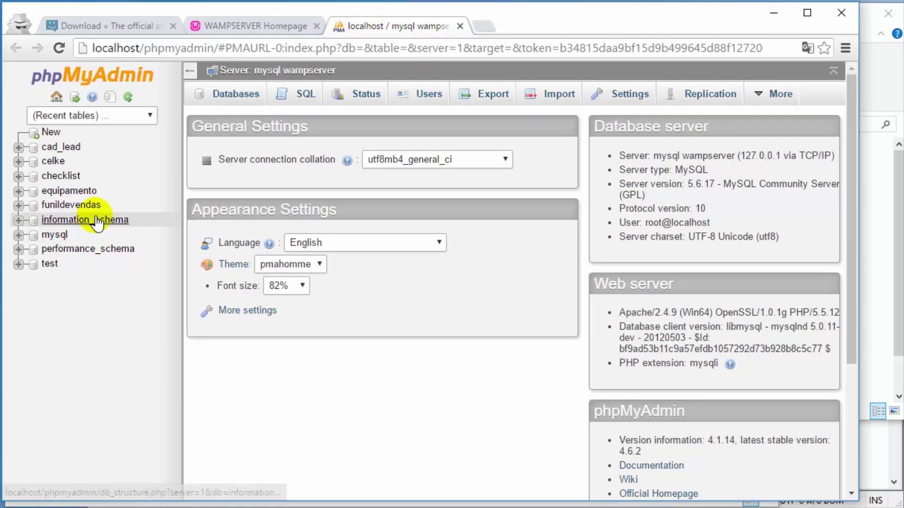
Step: Create a database named mibew in phpMyAdmin, copying the name from the README
{"action": "left_click", "coordinate": [235, 97]}
{"action": "left_click", "coordinate": [252, 202]}
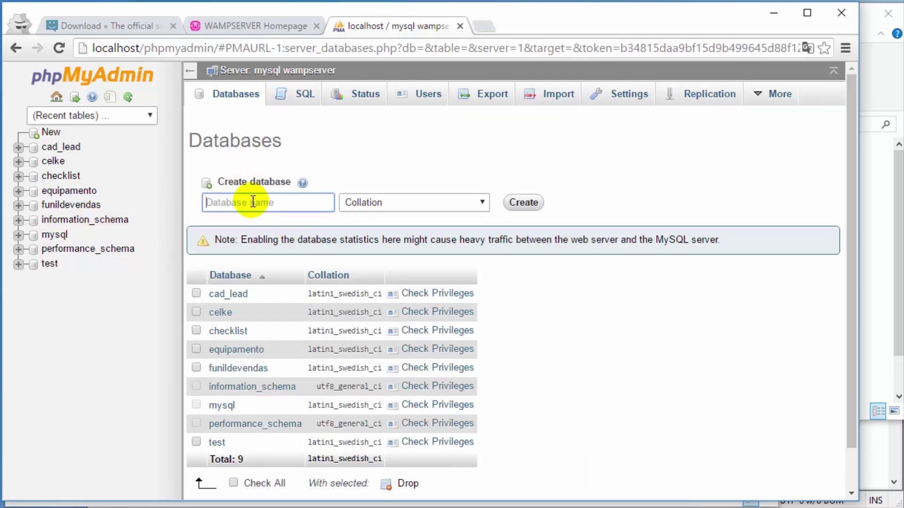
{"action": "left_click", "coordinate": [871, 440]}
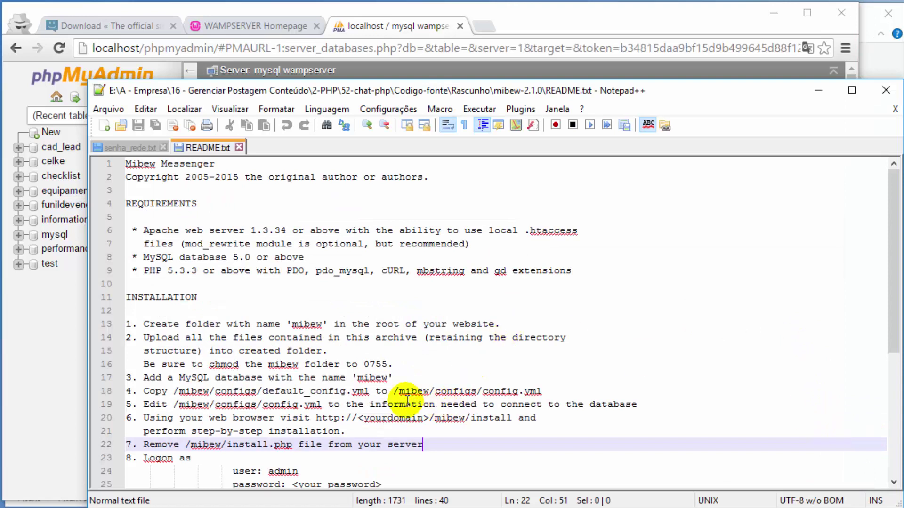
{"action": "double_click", "coordinate": [307, 324]}
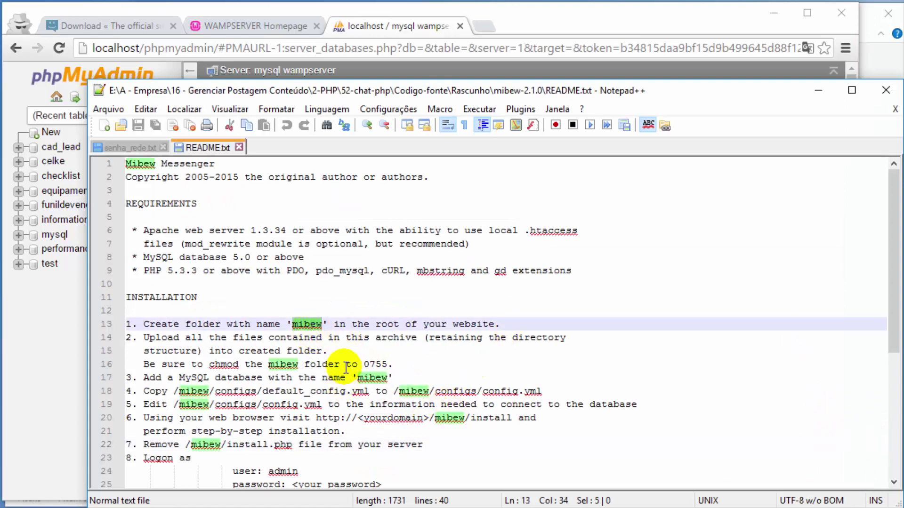
{"action": "key", "text": "ctrl+c"}
{"action": "left_click", "coordinate": [376, 26]}
{"action": "key", "text": "ctrl+v"}
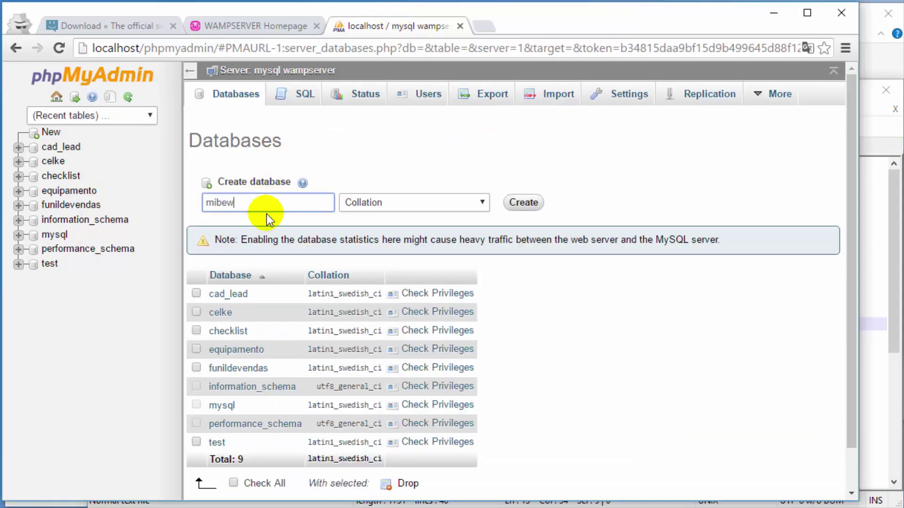
{"action": "left_click", "coordinate": [520, 204]}
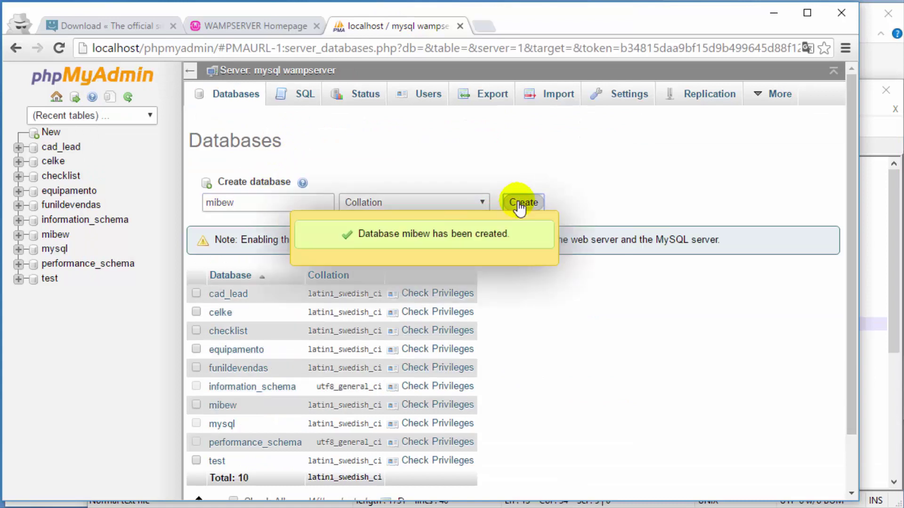
{"action": "left_click", "coordinate": [60, 238]}
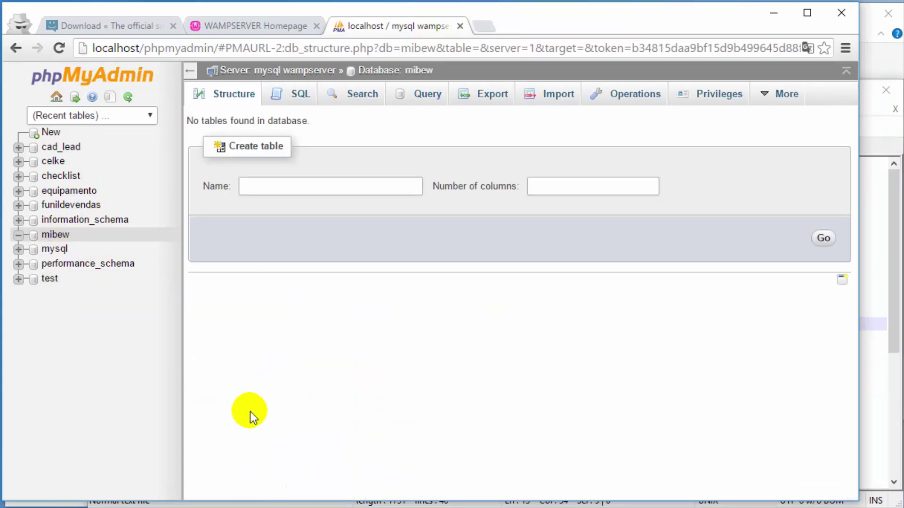
{"action": "left_click", "coordinate": [878, 479]}
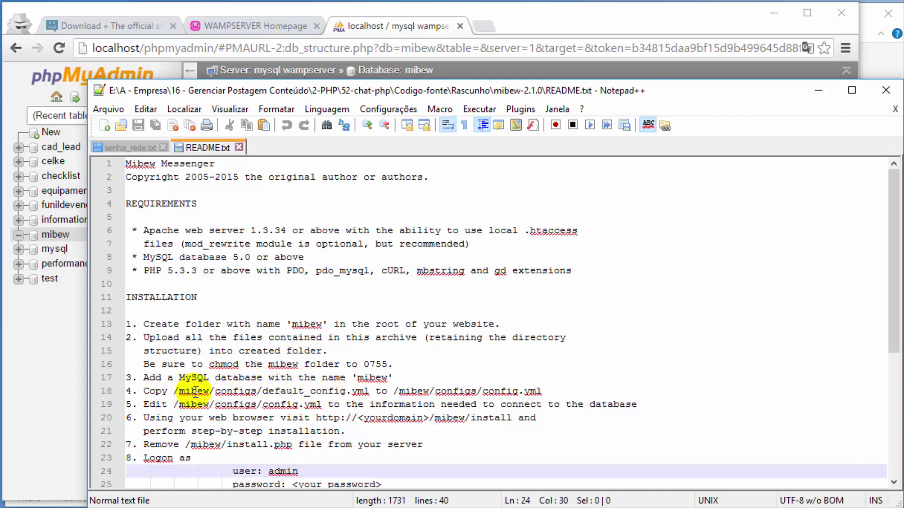
Step: Duplicate default_config.yml inside the mibew\configs folder
{"action": "left_click_drag", "start_coordinate": [262, 391], "coordinate": [327, 391]}
{"action": "left_click_drag", "start_coordinate": [494, 391], "coordinate": [515, 391]}
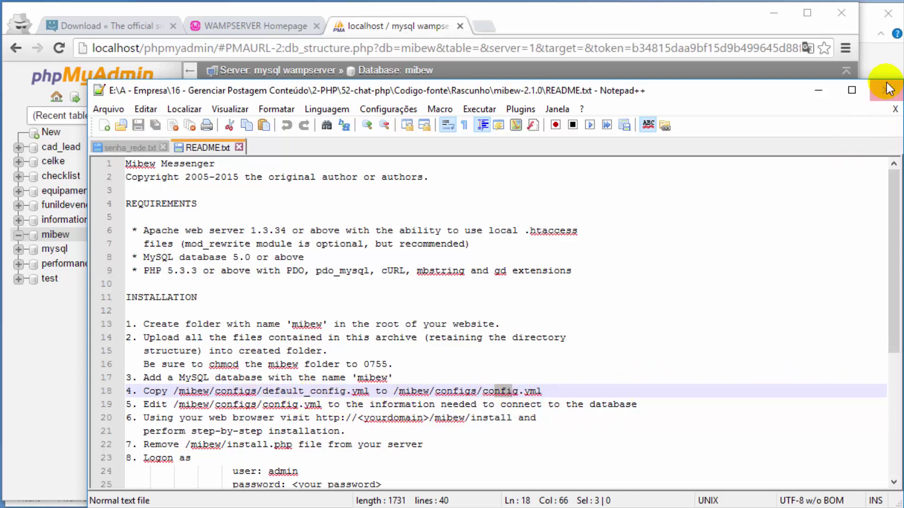
{"action": "left_click", "coordinate": [887, 66]}
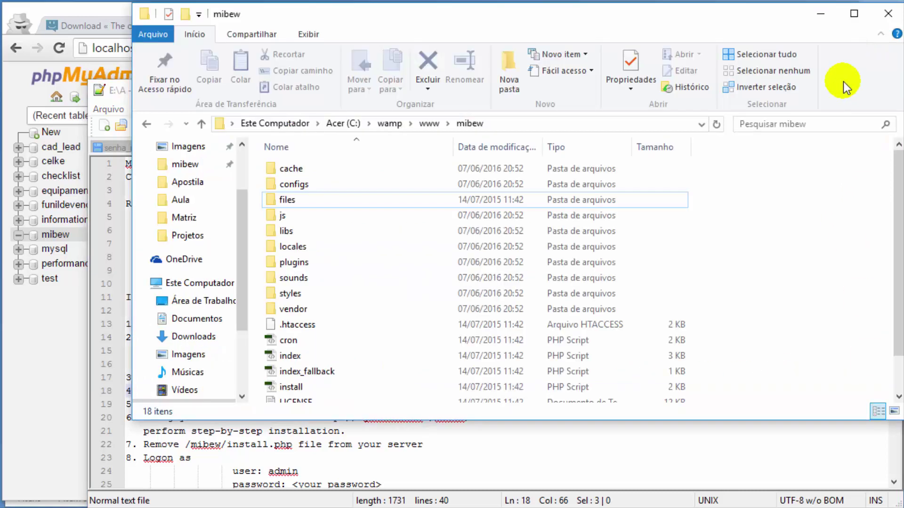
{"action": "double_click", "coordinate": [304, 185]}
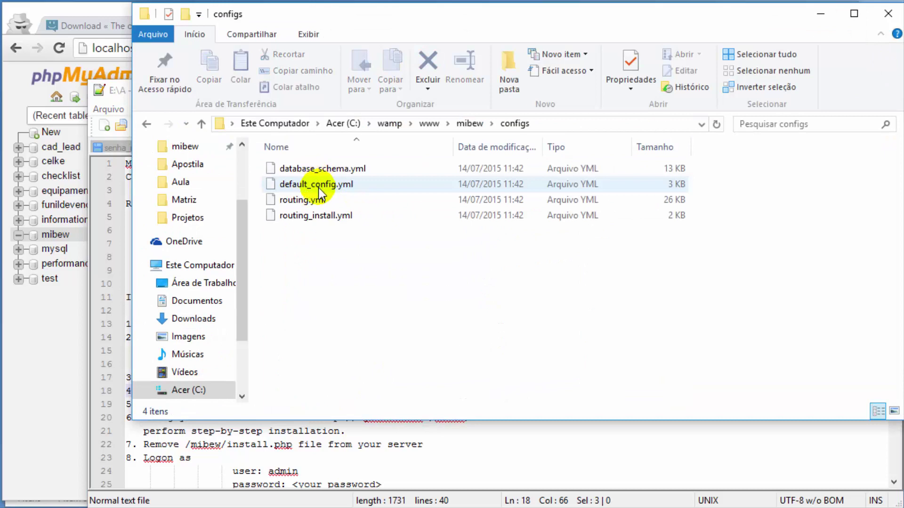
{"action": "left_click", "coordinate": [318, 183]}
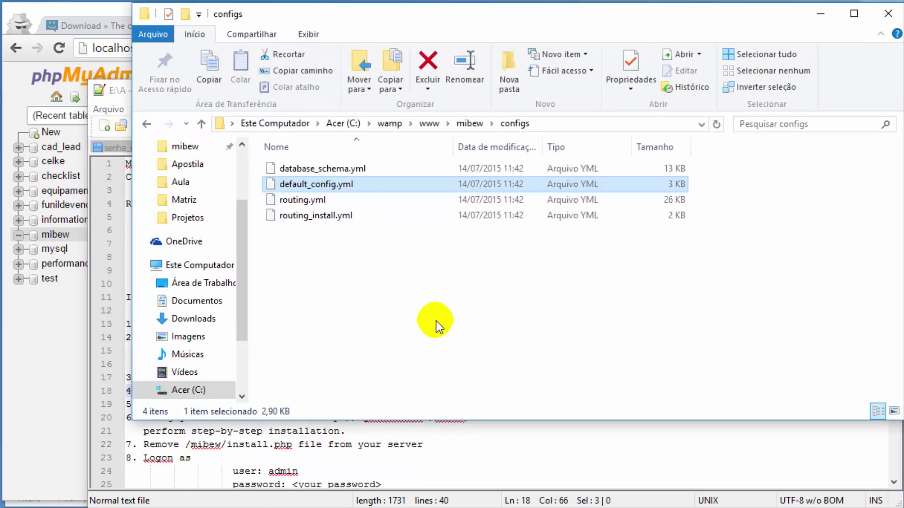
{"action": "key", "text": "ctrl+c"}
{"action": "key", "text": "ctrl+v"}
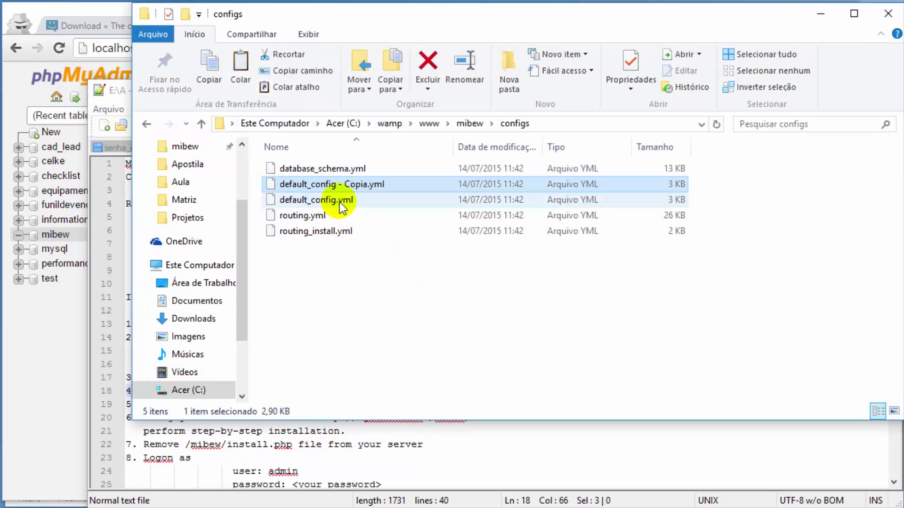
Step: Rename the copy to config.yml
{"action": "key", "text": "F2"}
{"action": "left_click", "coordinate": [339, 188]}
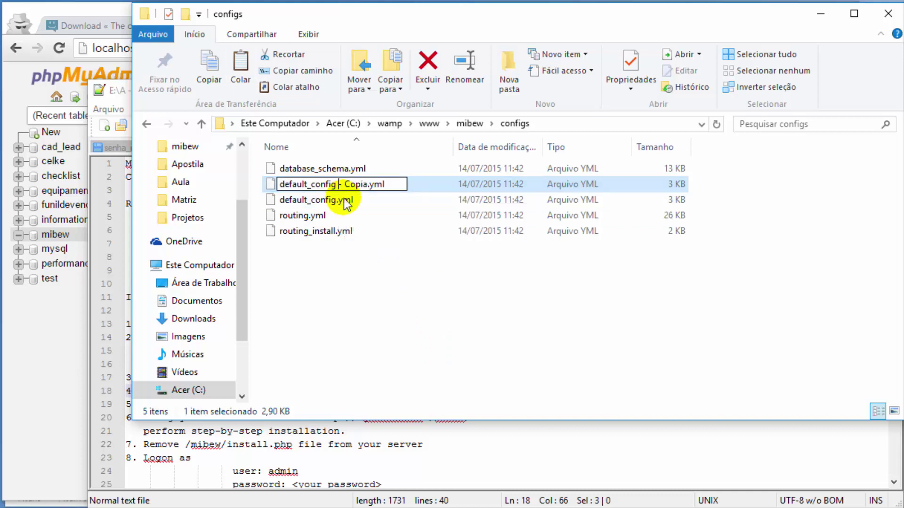
{"action": "key", "text": "Delete"}
{"action": "key", "text": "Delete"}
{"action": "key", "text": "Delete"}
{"action": "key", "text": "Delete"}
{"action": "key", "text": "Delete"}
{"action": "key", "text": "Delete"}
{"action": "key", "text": "Delete"}
{"action": "key", "text": "Delete"}
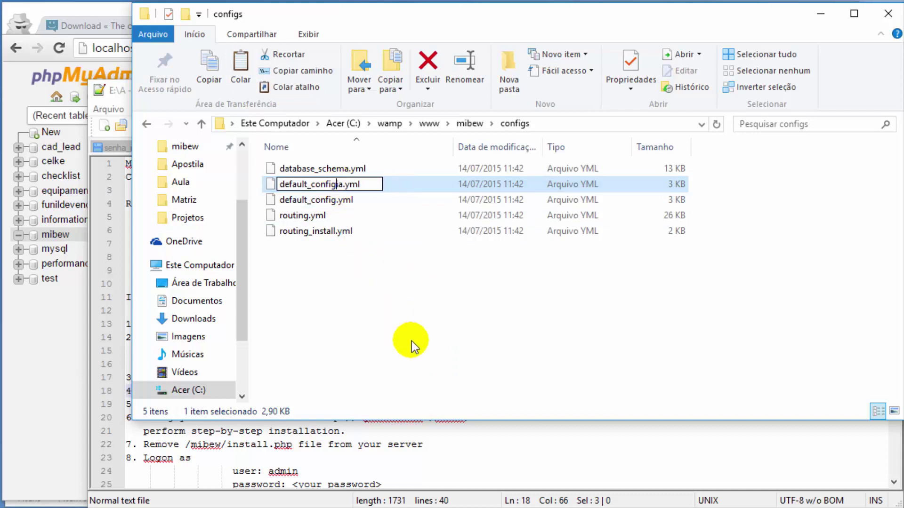
{"action": "left_click_drag", "start_coordinate": [311, 184], "coordinate": [270, 183]}
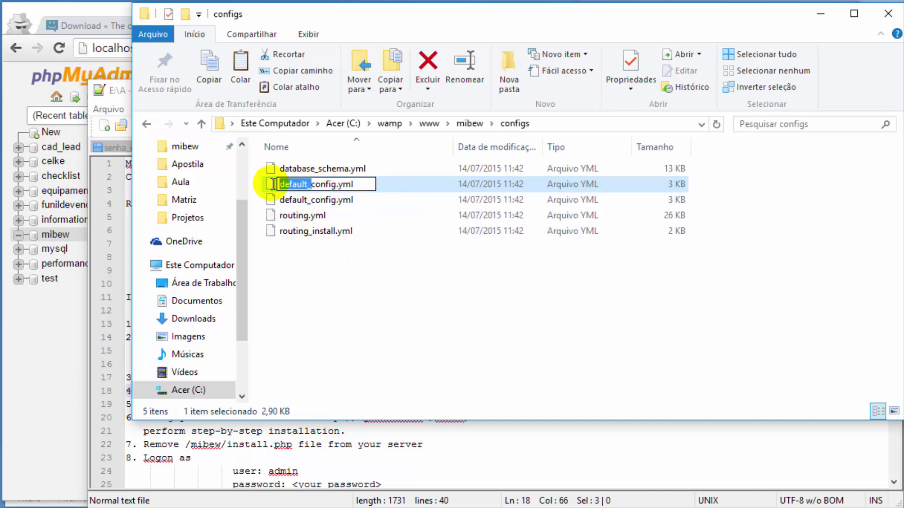
{"action": "key", "text": "Delete"}
{"action": "key", "text": "Return"}
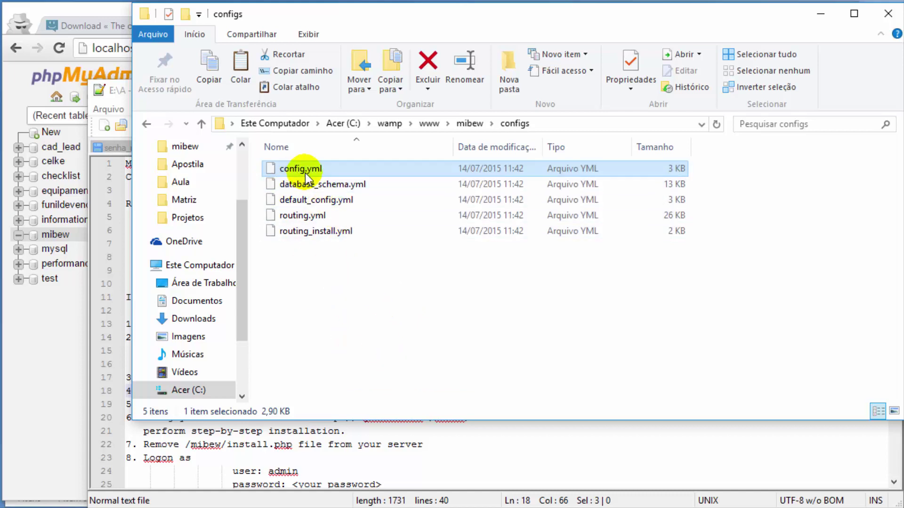
Step: Open config.yml in Notepad++
{"action": "left_click", "coordinate": [490, 471]}
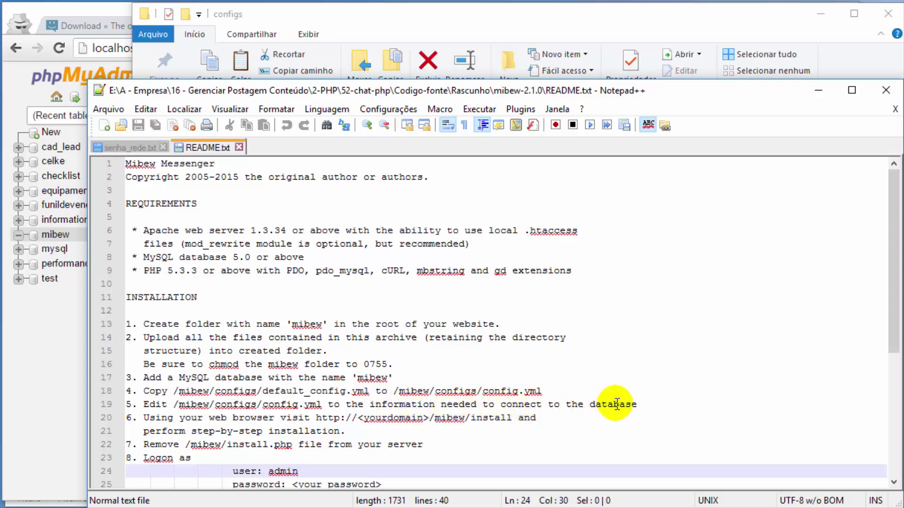
{"action": "left_click", "coordinate": [541, 24]}
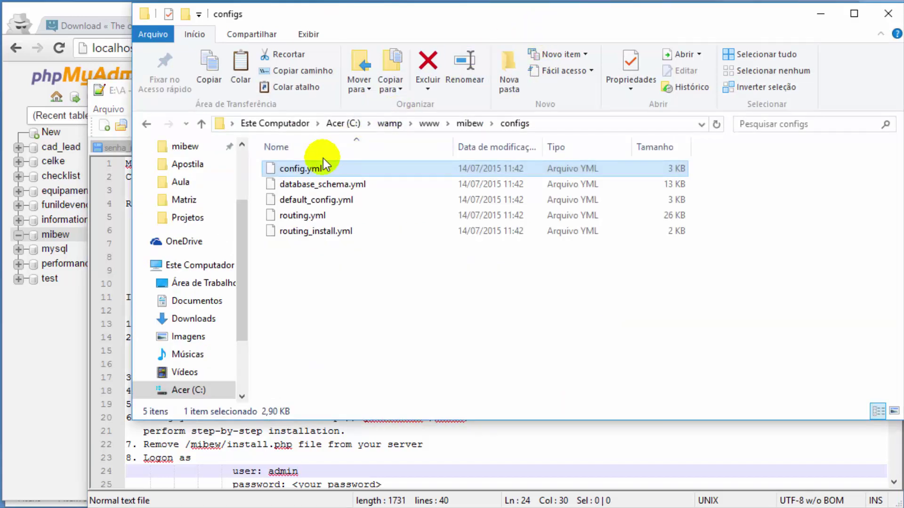
{"action": "left_click_drag", "start_coordinate": [316, 169], "coordinate": [348, 434]}
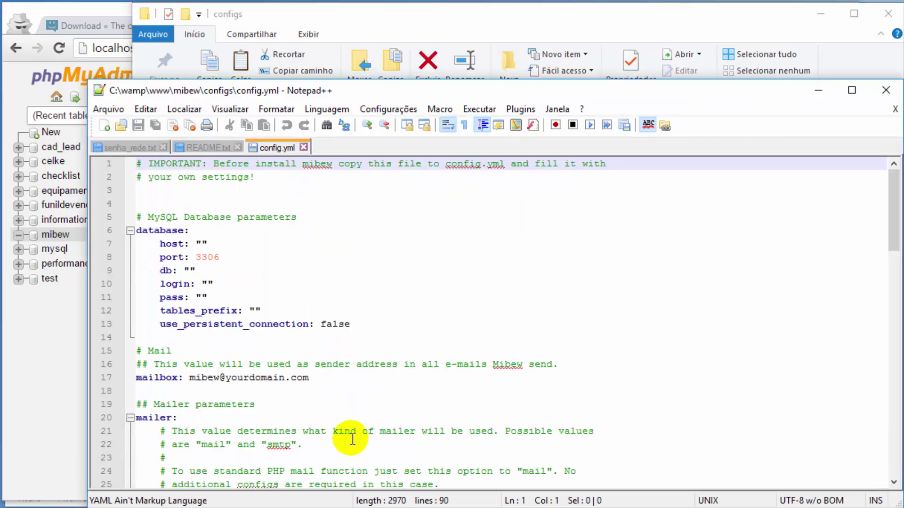
Step: Set the config.yml database host to localhost and save
{"action": "left_click", "coordinate": [202, 243]}
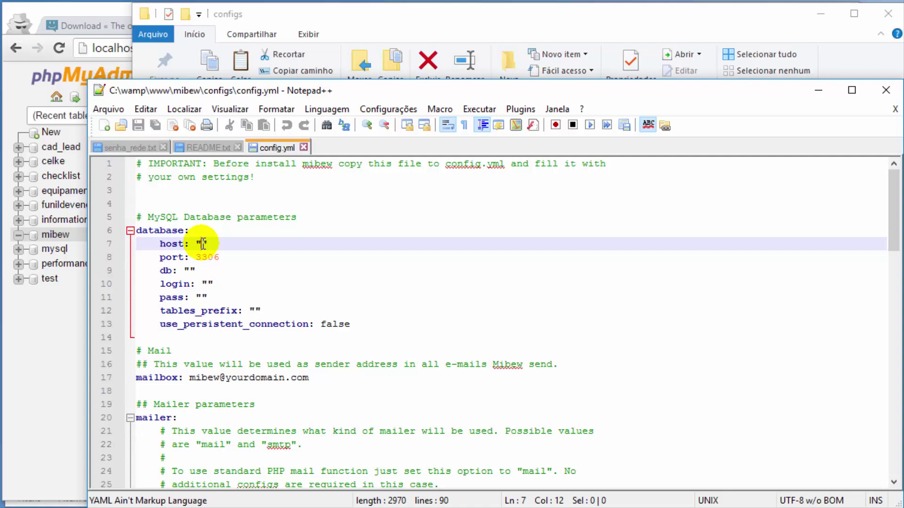
{"action": "type", "text": "lo"}
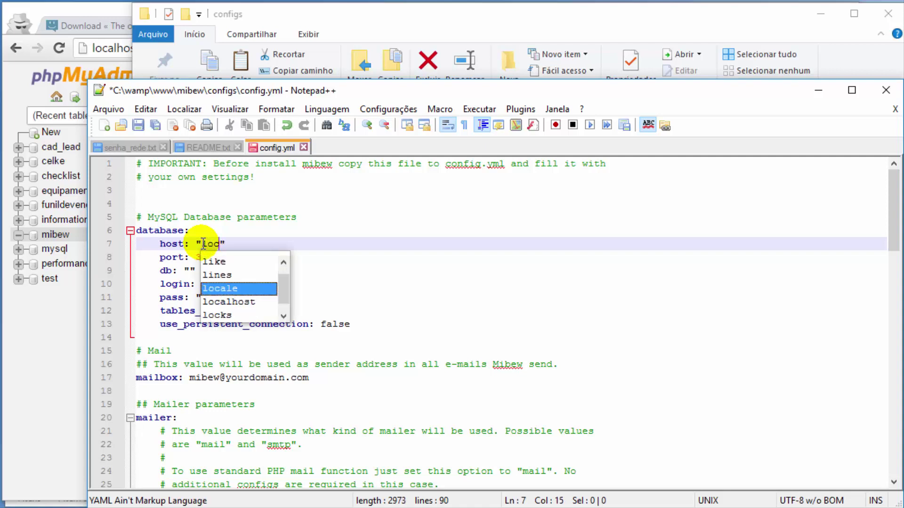
{"action": "type", "text": "c"}
{"action": "key", "text": "Down"}
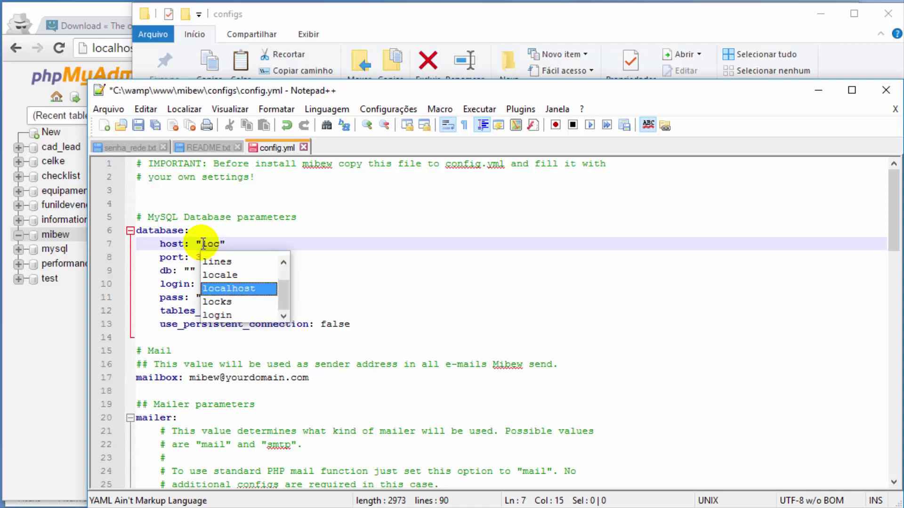
{"action": "key", "text": "Return"}
{"action": "key", "text": "ctrl+s"}
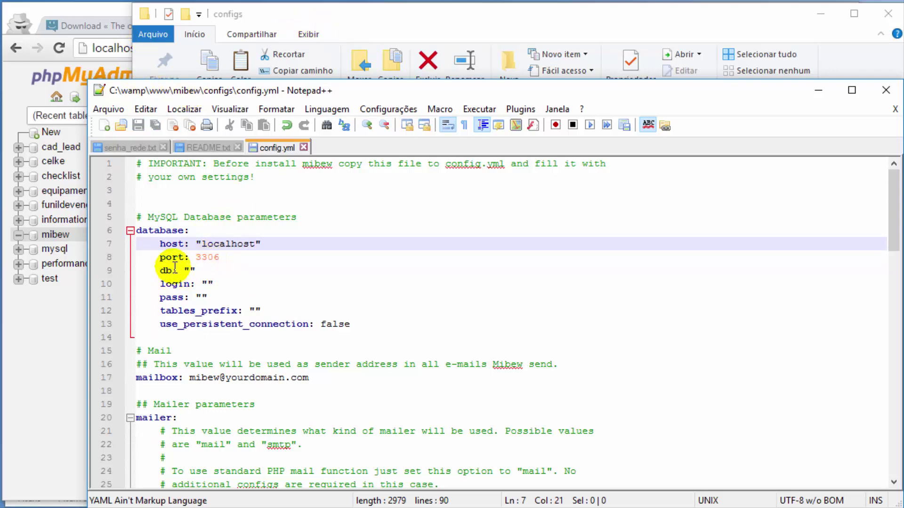
Step: Set db to mibew and login to root in config.yml, then save
{"action": "left_click", "coordinate": [101, 10]}
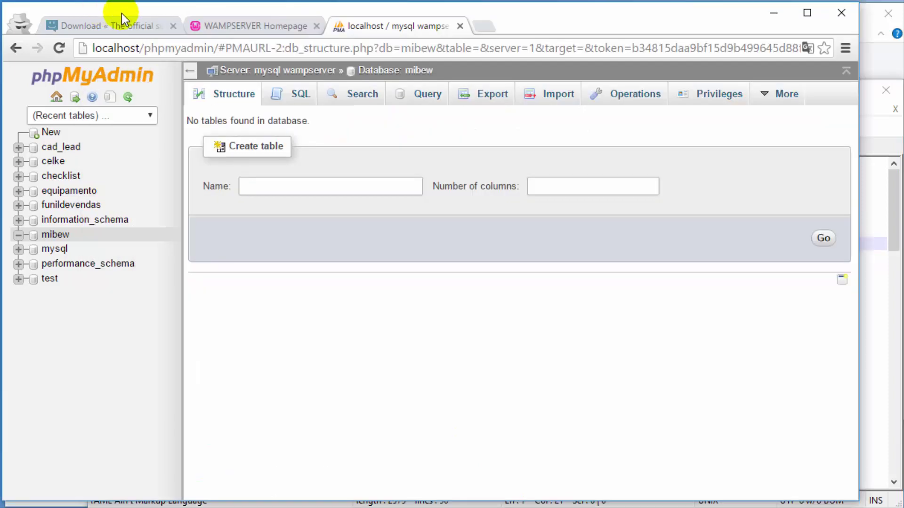
{"action": "double_click", "coordinate": [421, 71]}
{"action": "key", "text": "ctrl+c"}
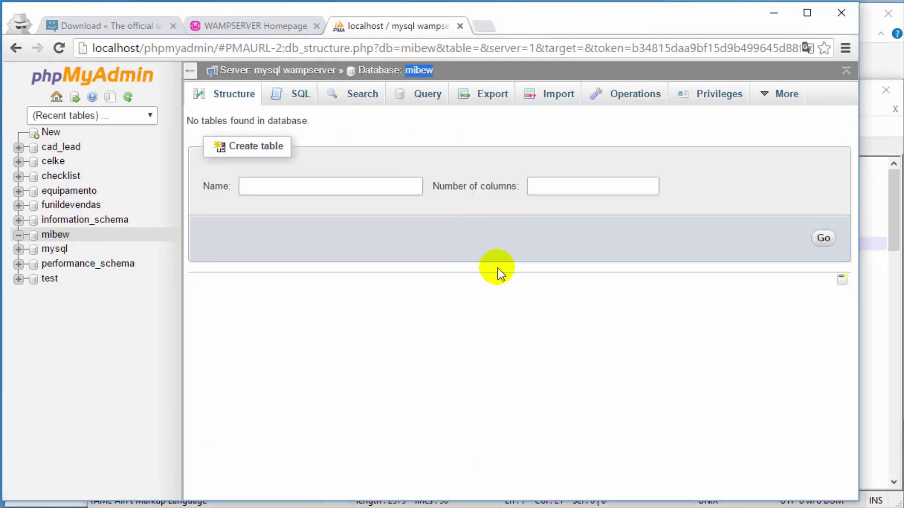
{"action": "left_click", "coordinate": [883, 352]}
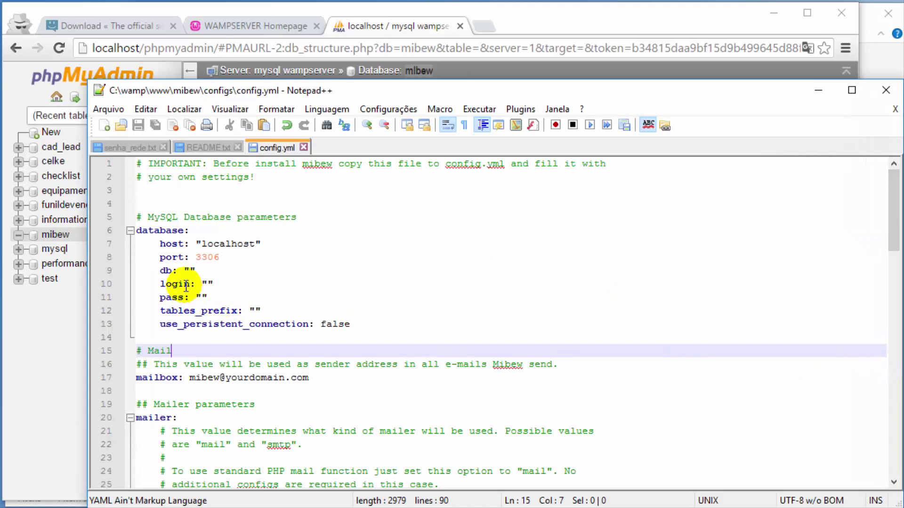
{"action": "left_click", "coordinate": [190, 270]}
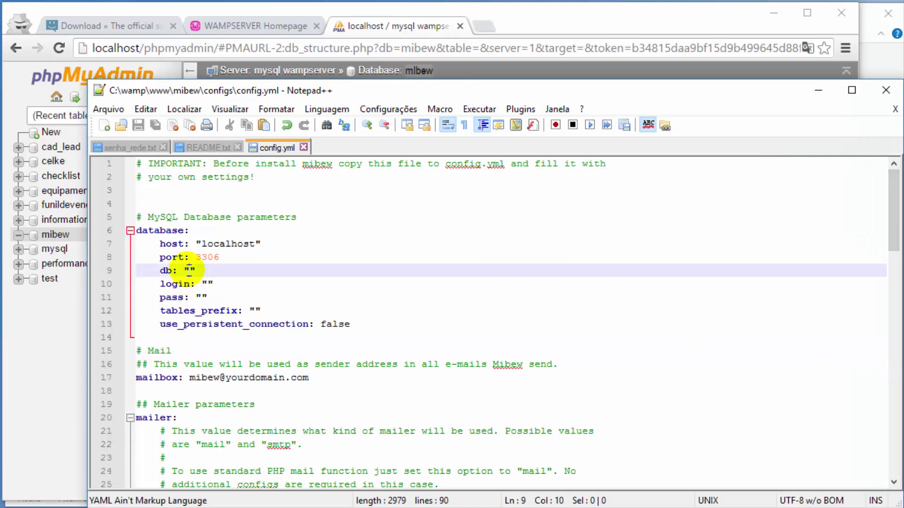
{"action": "key", "text": "ctrl+v"}
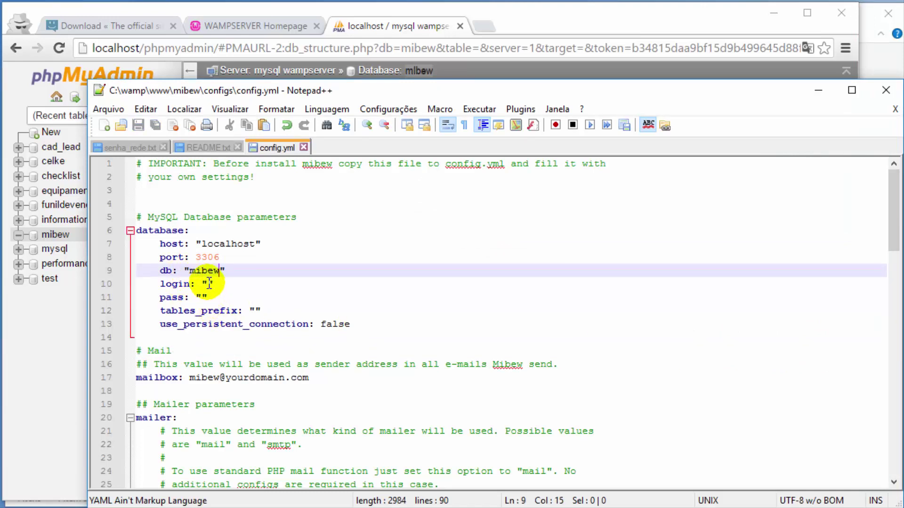
{"action": "left_click", "coordinate": [209, 283]}
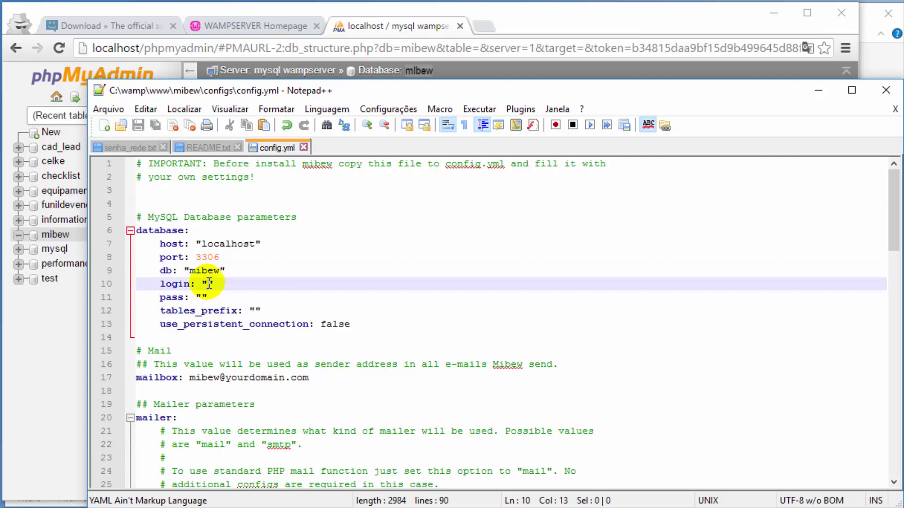
{"action": "type", "text": "root"}
{"action": "key", "text": "ctrl+s"}
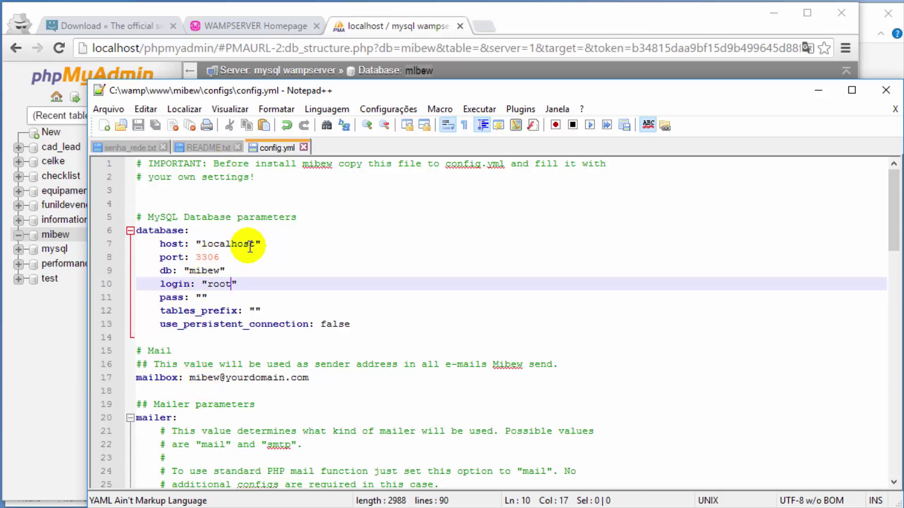
Step: Copy the /mibew/install path from the README's step 6
{"action": "scroll", "coordinate": [310, 413], "scroll_direction": "down", "scroll_amount": 6}
{"action": "scroll", "coordinate": [311, 413], "scroll_direction": "down", "scroll_amount": 4}
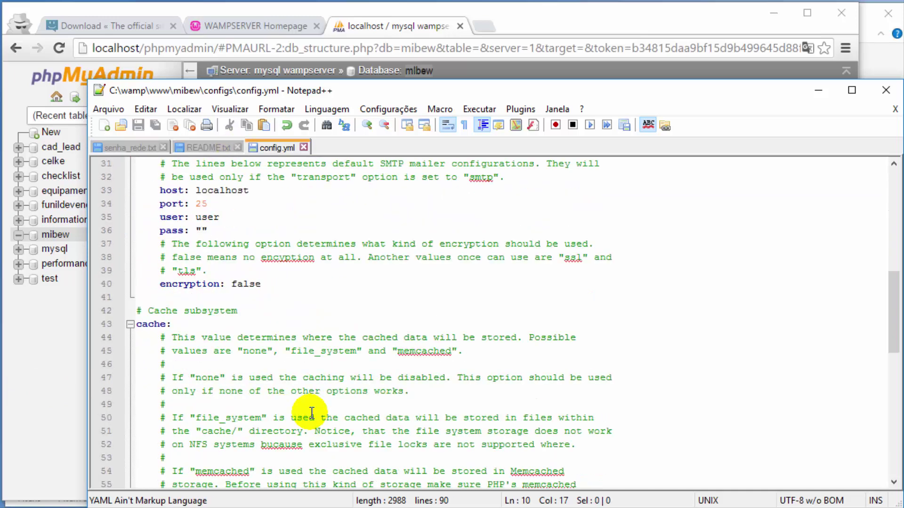
{"action": "scroll", "coordinate": [311, 413], "scroll_direction": "down", "scroll_amount": 3}
{"action": "scroll", "coordinate": [311, 413], "scroll_direction": "up", "scroll_amount": 13}
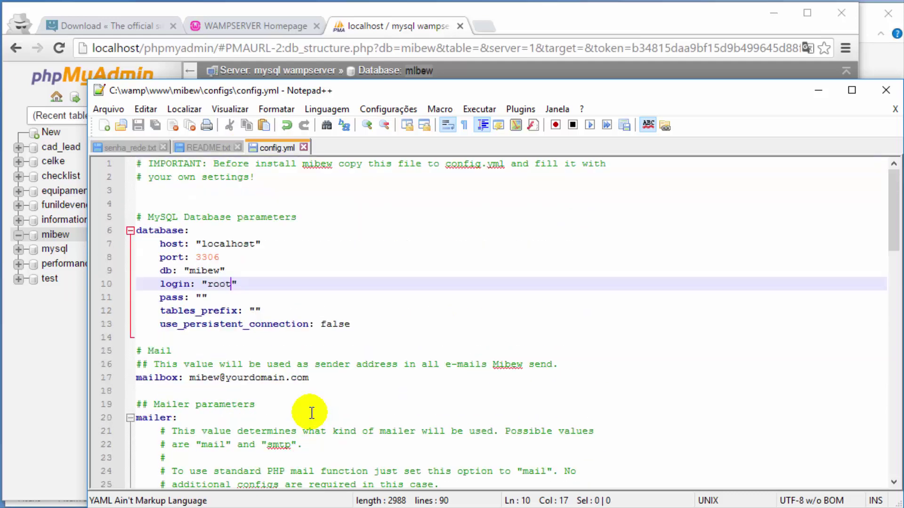
{"action": "left_click", "coordinate": [379, 24]}
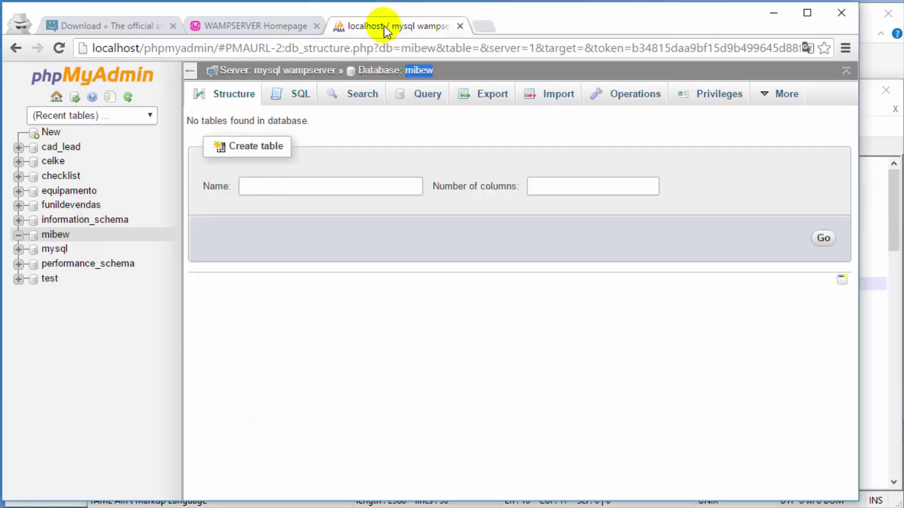
{"action": "left_click", "coordinate": [871, 313]}
{"action": "left_click", "coordinate": [186, 146]}
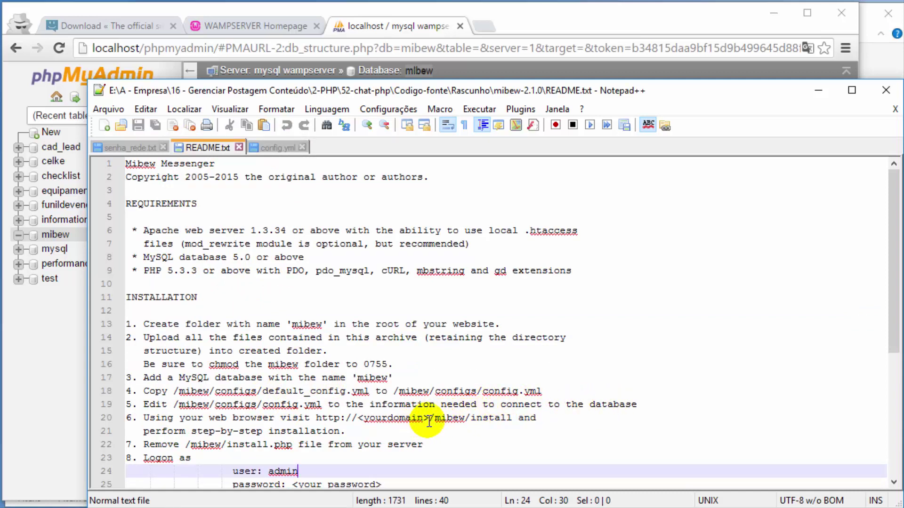
{"action": "left_click_drag", "start_coordinate": [429, 420], "coordinate": [511, 421]}
{"action": "key", "text": "ctrl+c"}
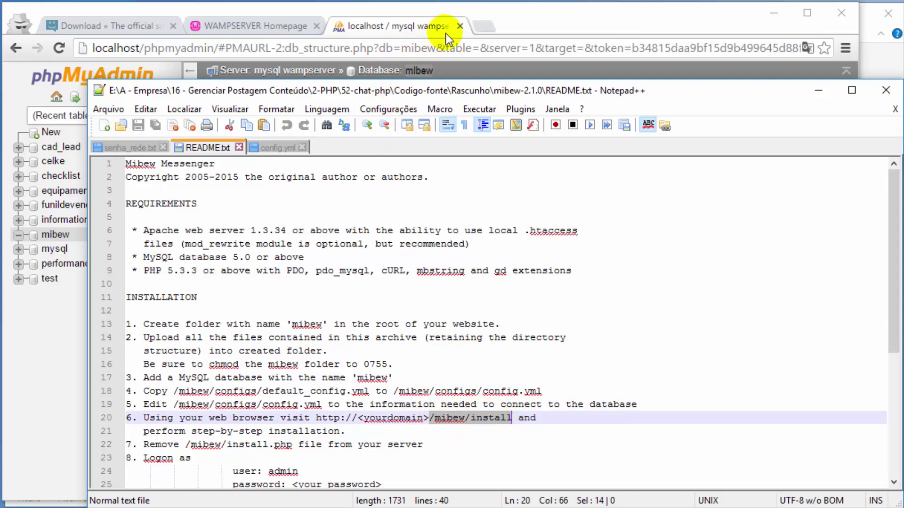
{"action": "left_click", "coordinate": [485, 26]}
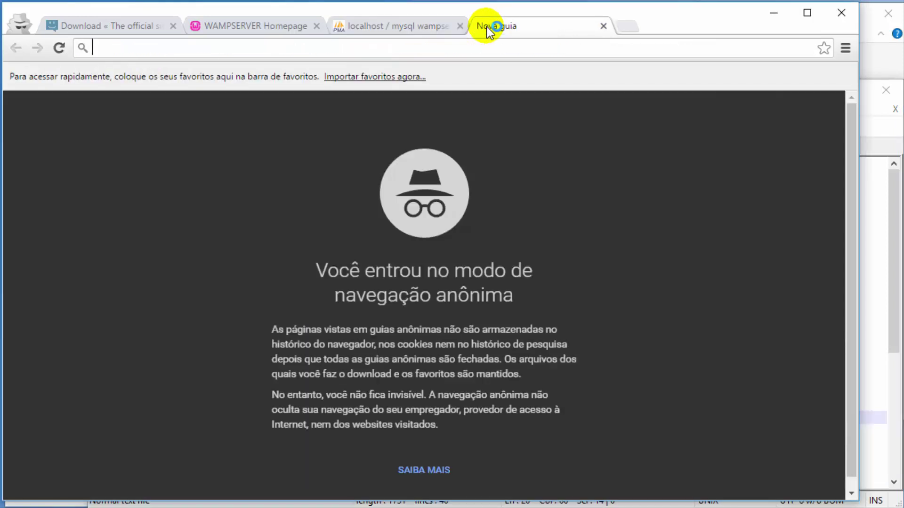
Step: Load localhost/mibew/install in the new incognito tab
{"action": "type", "text": "lo"}
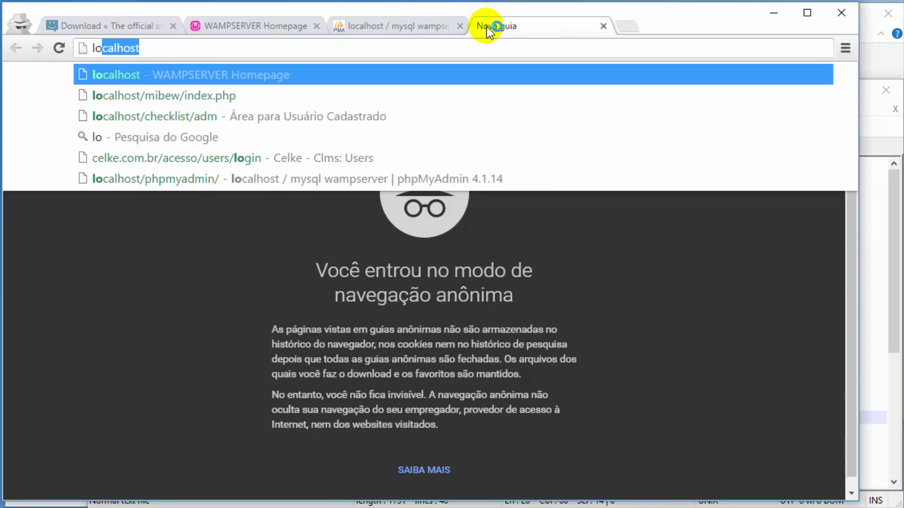
{"action": "type", "text": "calhost/"}
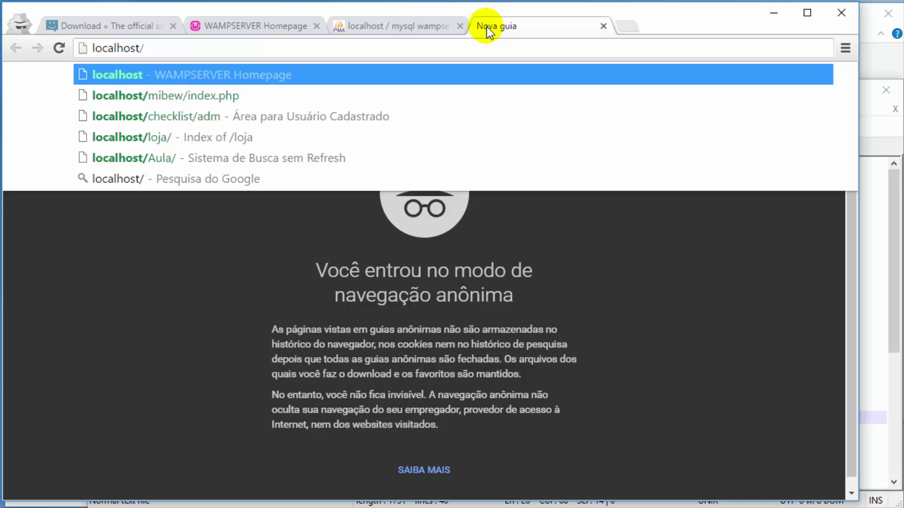
{"action": "key", "text": "ctrl+v"}
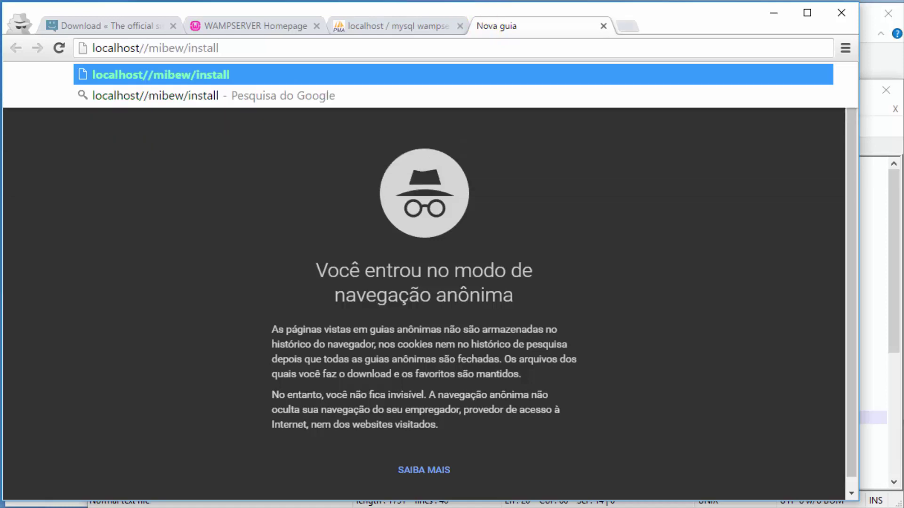
{"action": "left_click", "coordinate": [148, 49]}
{"action": "key", "text": "BackSpace"}
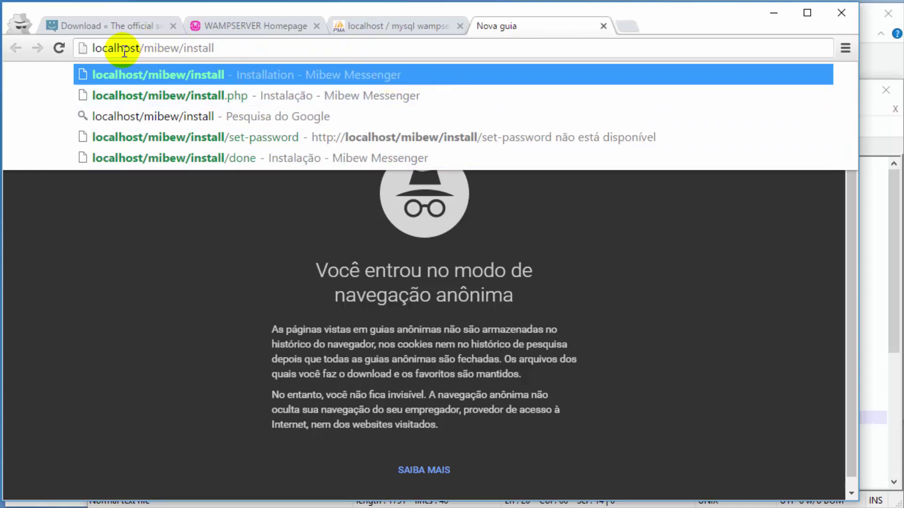
{"action": "left_click", "coordinate": [233, 52]}
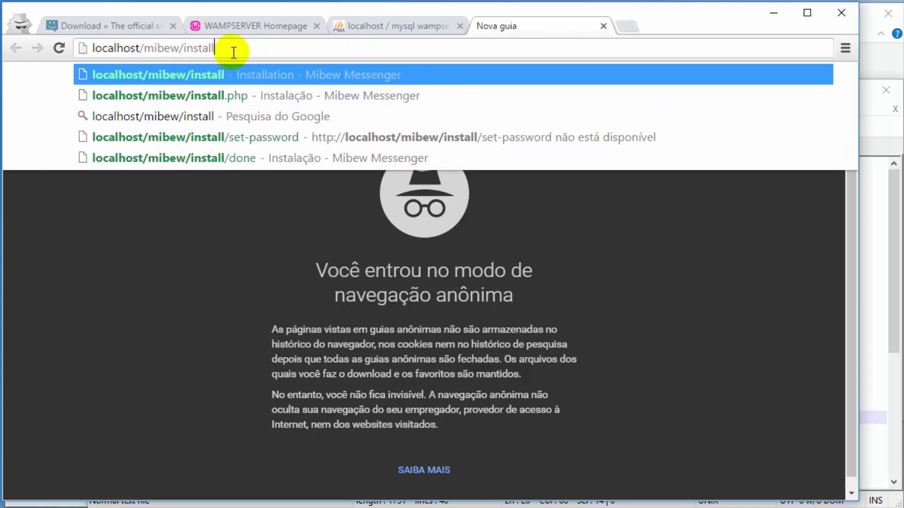
{"action": "key", "text": "Return"}
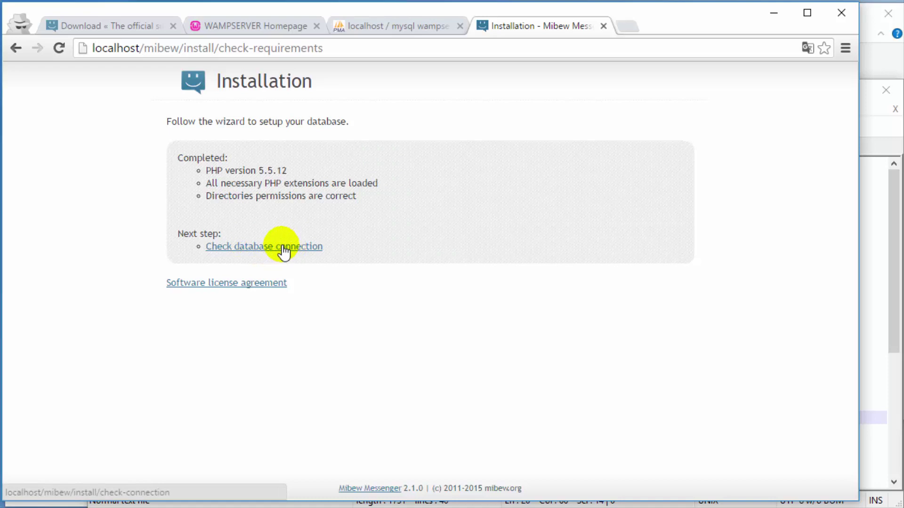
Step: Run the installer's database connection check
{"action": "left_click", "coordinate": [283, 247]}
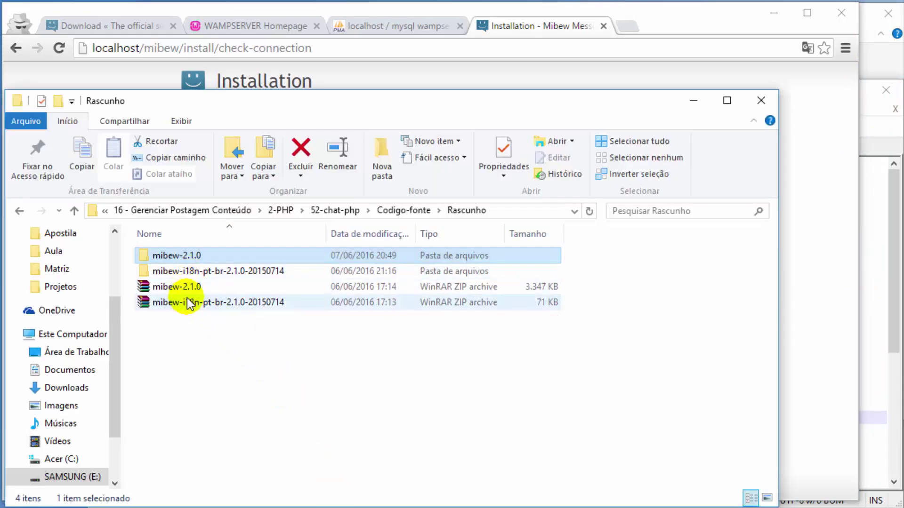
Step: Copy the pt-br folder from the mibew-i18n-pt-br-2.1.0-20150714 language package
{"action": "left_click", "coordinate": [189, 302]}
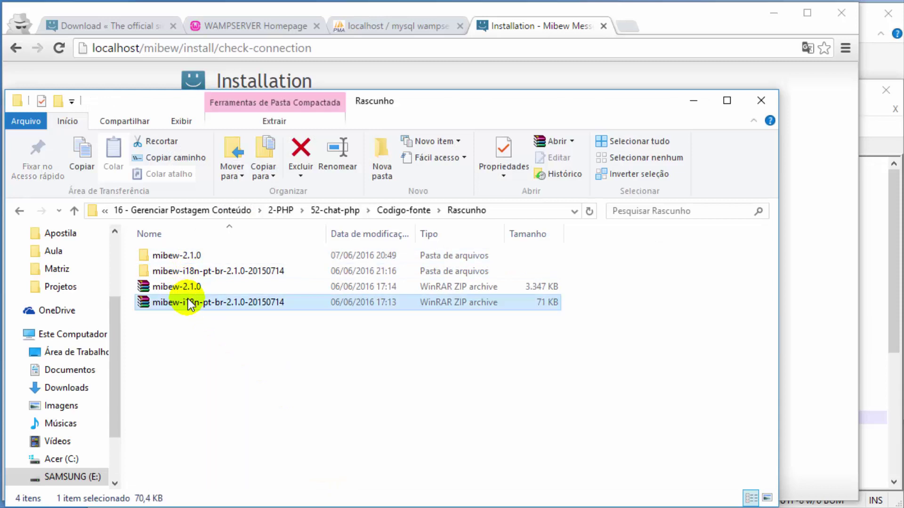
{"action": "left_click", "coordinate": [199, 272]}
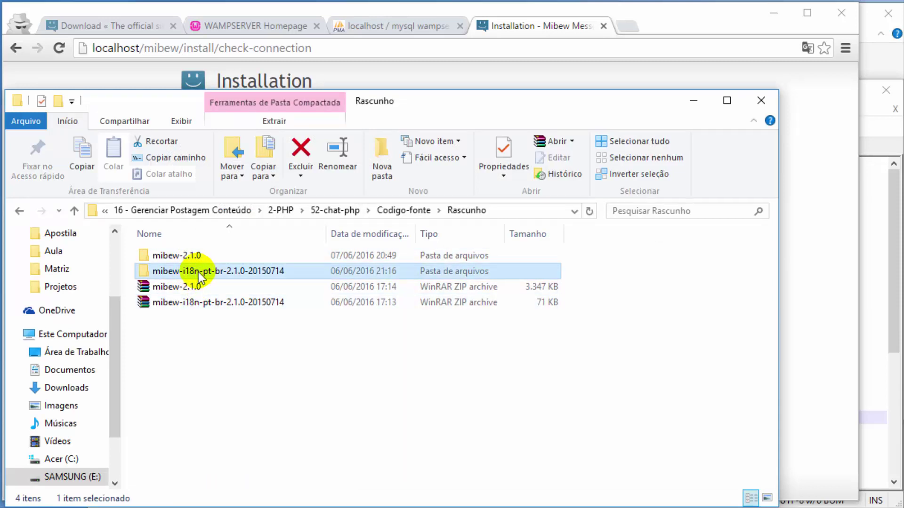
{"action": "double_click", "coordinate": [147, 268]}
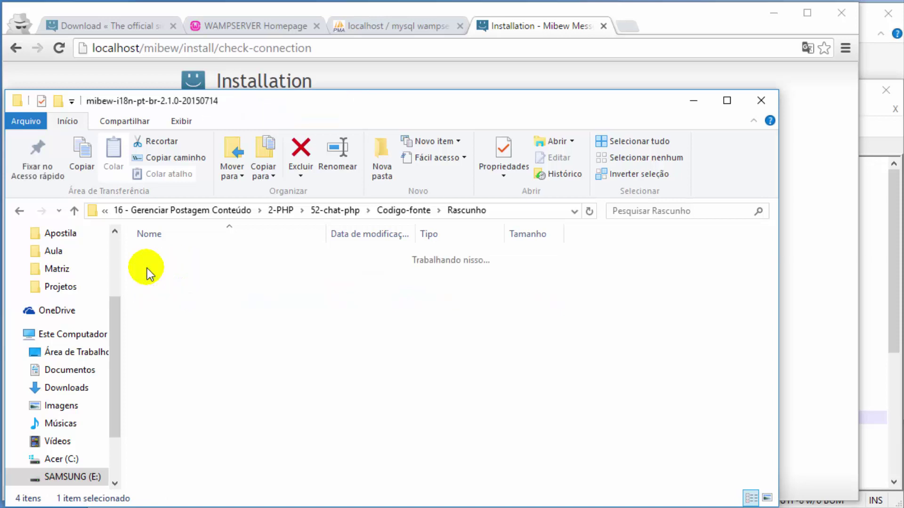
{"action": "left_click", "coordinate": [147, 261]}
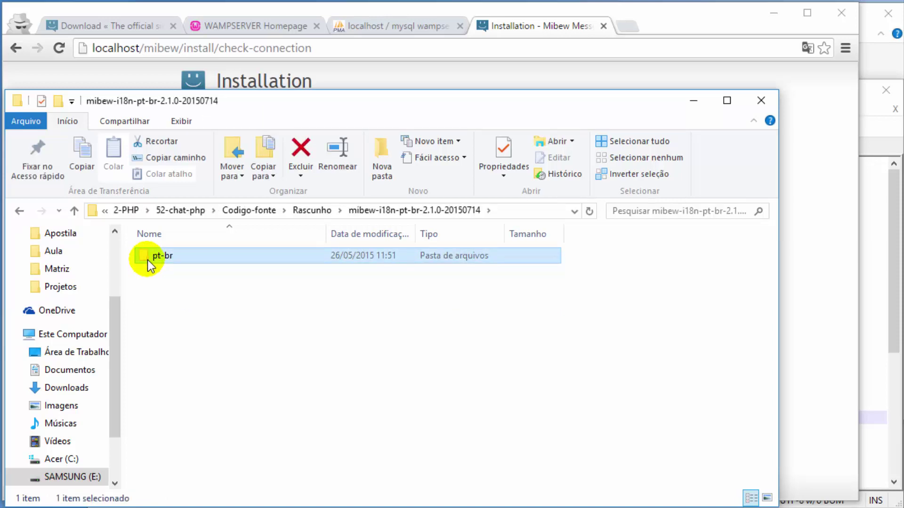
{"action": "key", "text": "ctrl+c"}
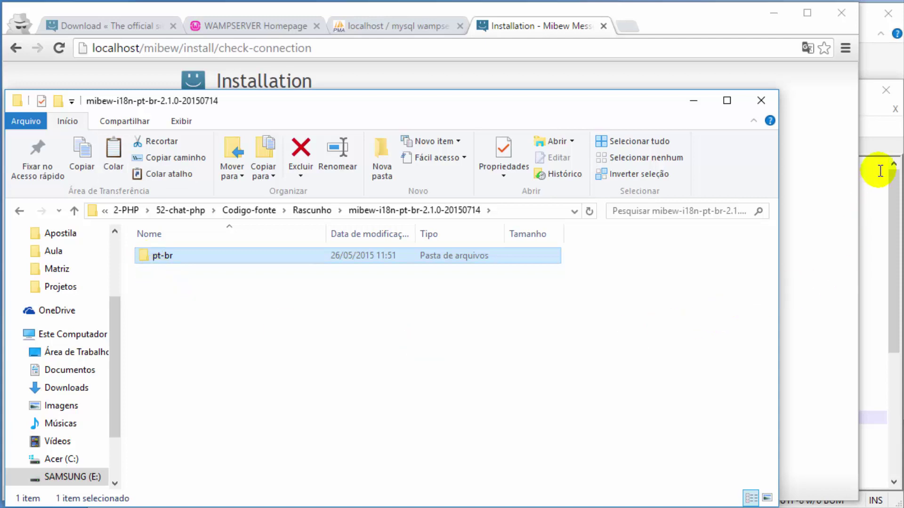
Step: Paste the pt-br folder into C:\wamp\www\mibew\locales beside en
{"action": "left_click", "coordinate": [871, 132]}
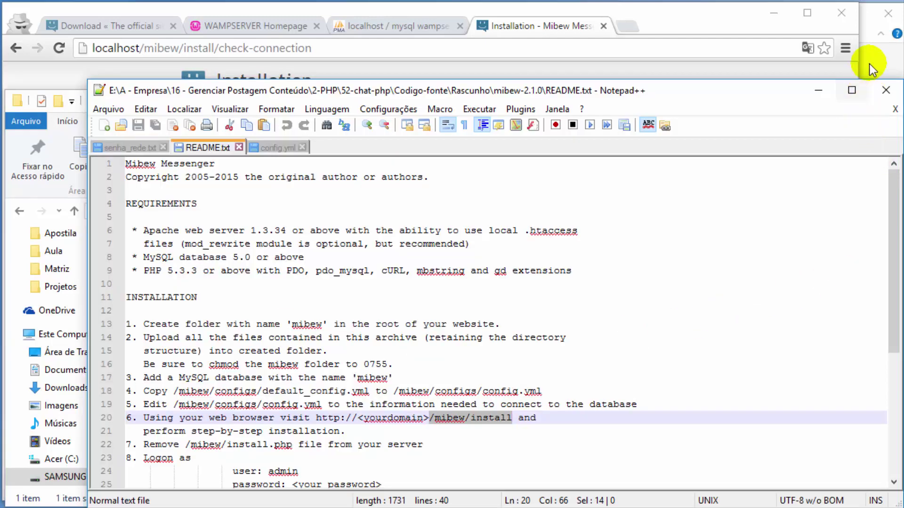
{"action": "left_click", "coordinate": [869, 64]}
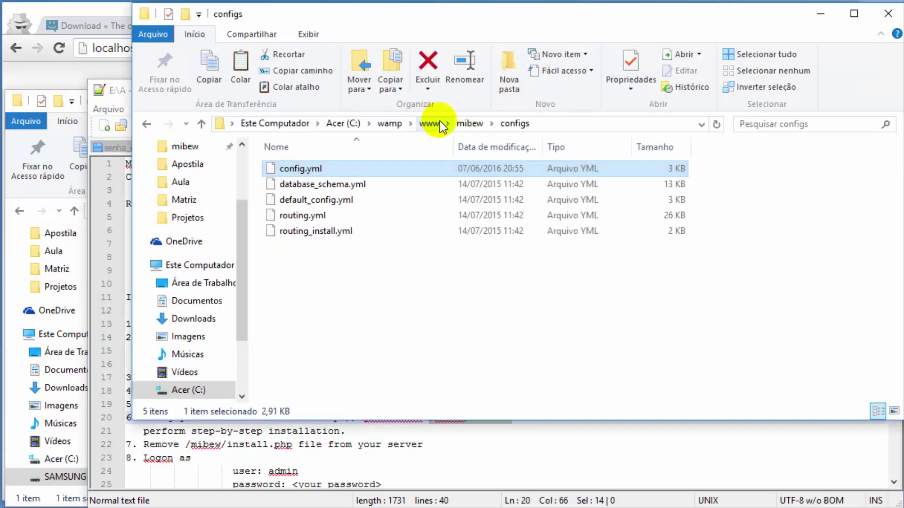
{"action": "left_click", "coordinate": [470, 124]}
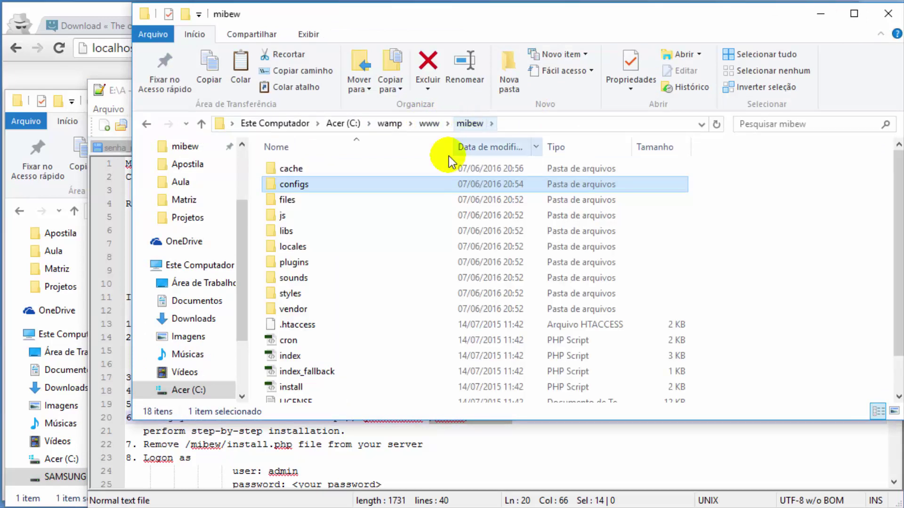
{"action": "left_click", "coordinate": [313, 252]}
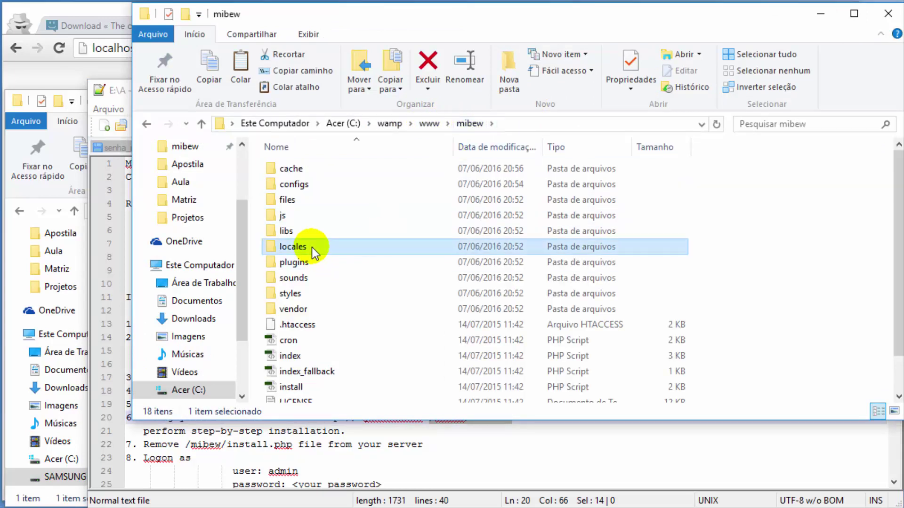
{"action": "double_click", "coordinate": [282, 249]}
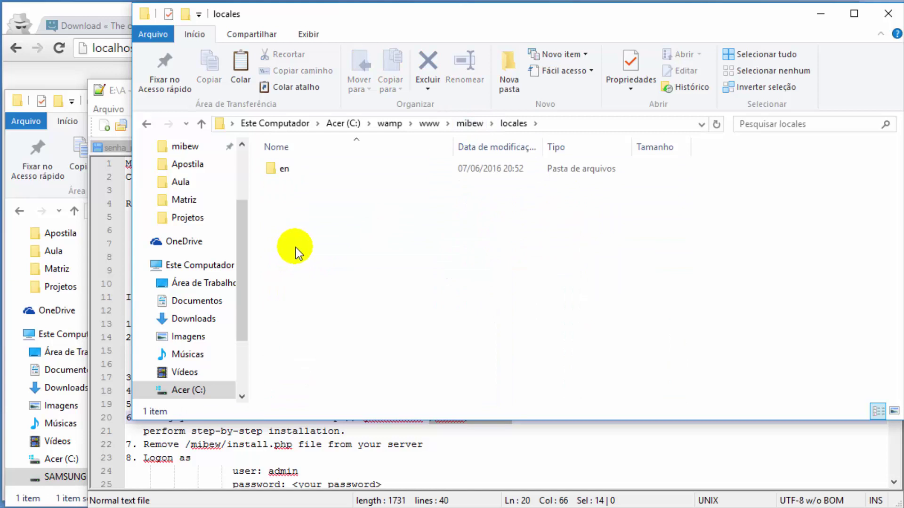
{"action": "key", "text": "ctrl+v"}
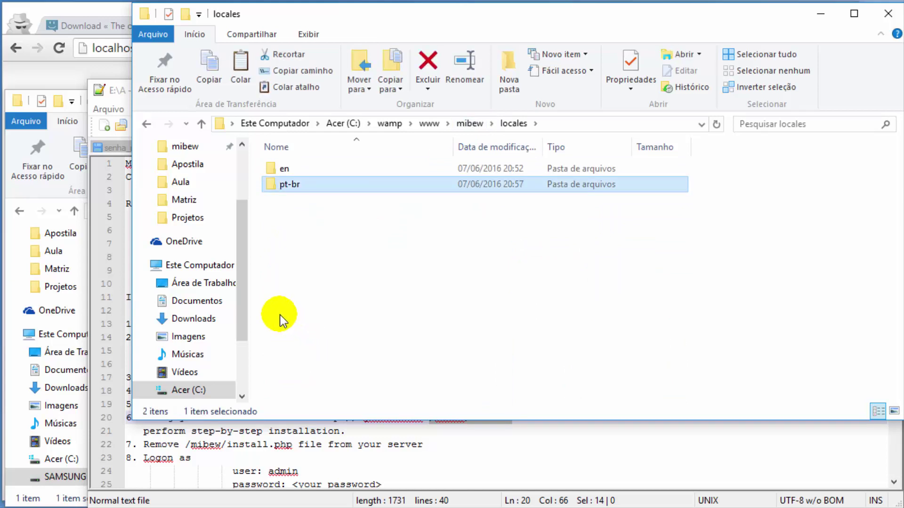
{"action": "left_click", "coordinate": [84, 13]}
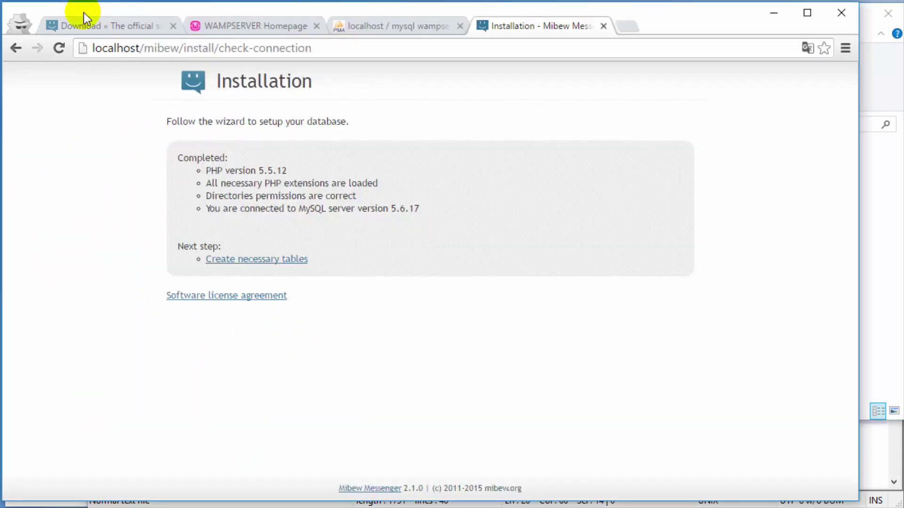
Step: Create the necessary Mibew database tables and switch the installer to Português Brasil
{"action": "left_click", "coordinate": [278, 267]}
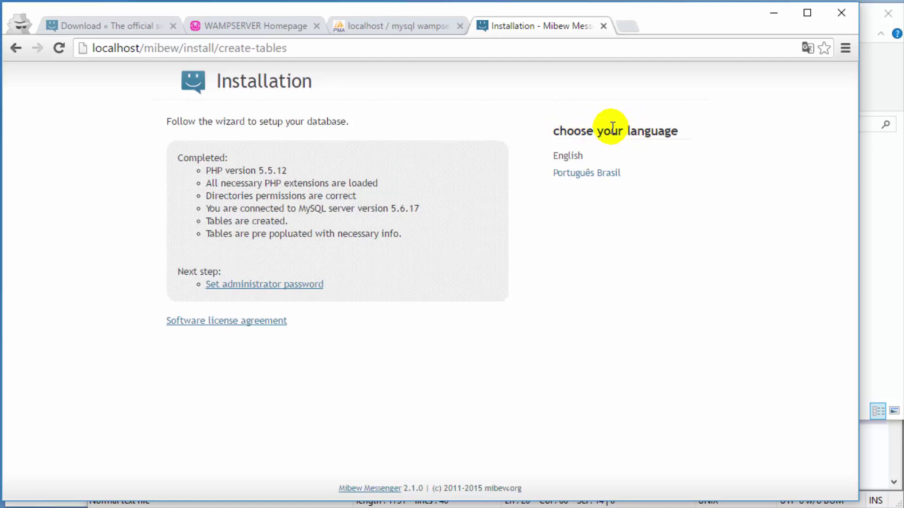
{"action": "left_click", "coordinate": [873, 94]}
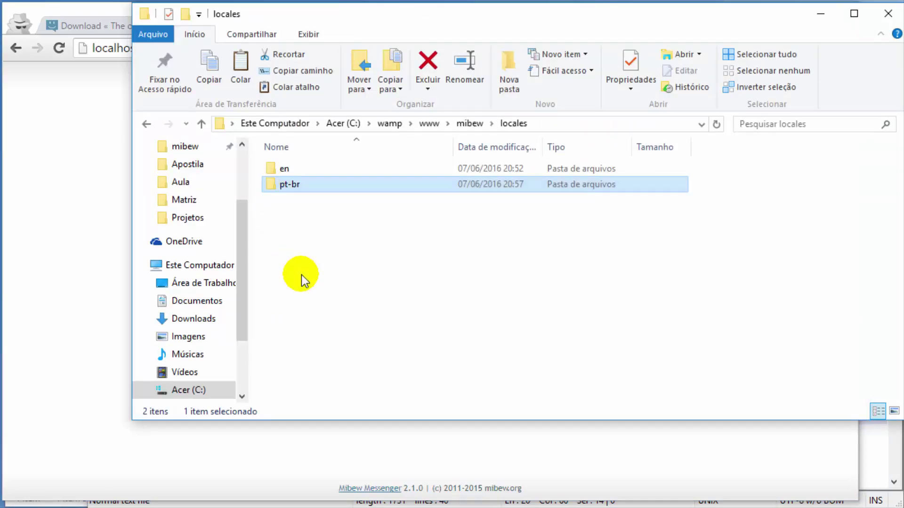
{"action": "left_click", "coordinate": [269, 447]}
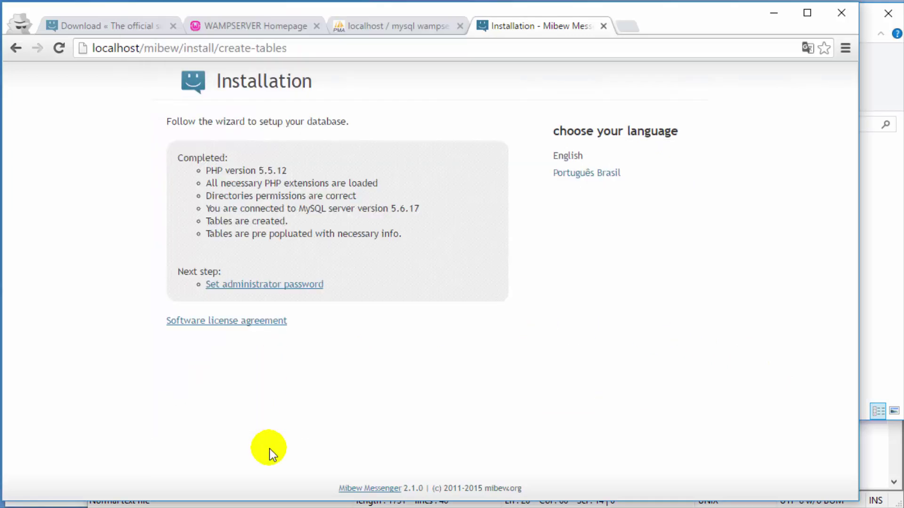
{"action": "left_click", "coordinate": [598, 174]}
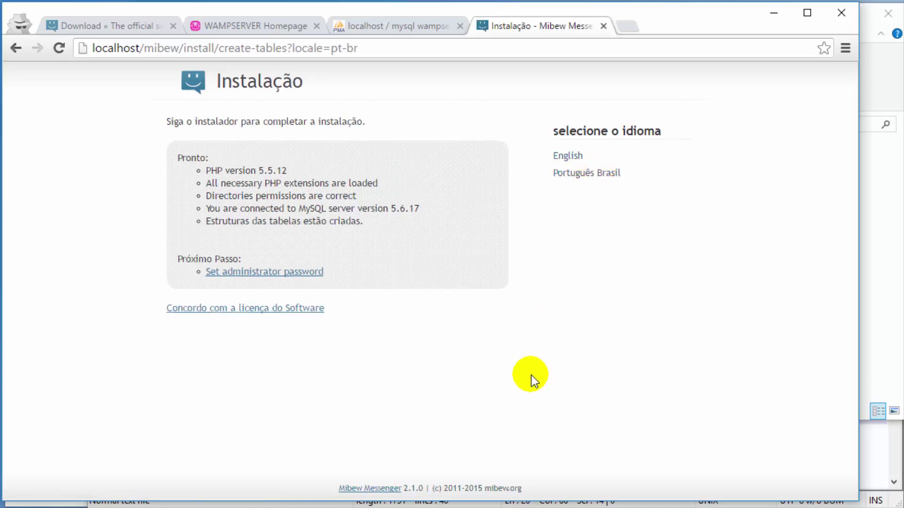
{"action": "left_click", "coordinate": [254, 24]}
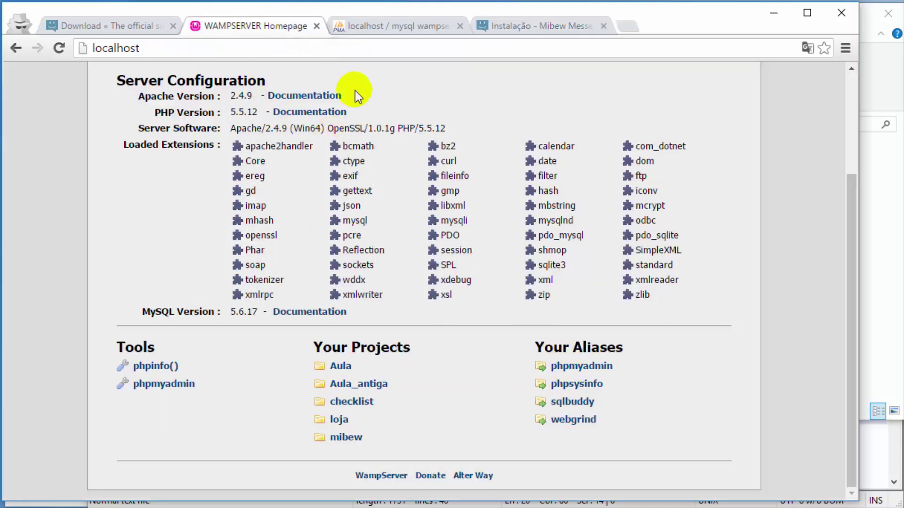
Step: Refresh the mibew database's Structure view in phpMyAdmin to list the new tables
{"action": "left_click", "coordinate": [374, 27]}
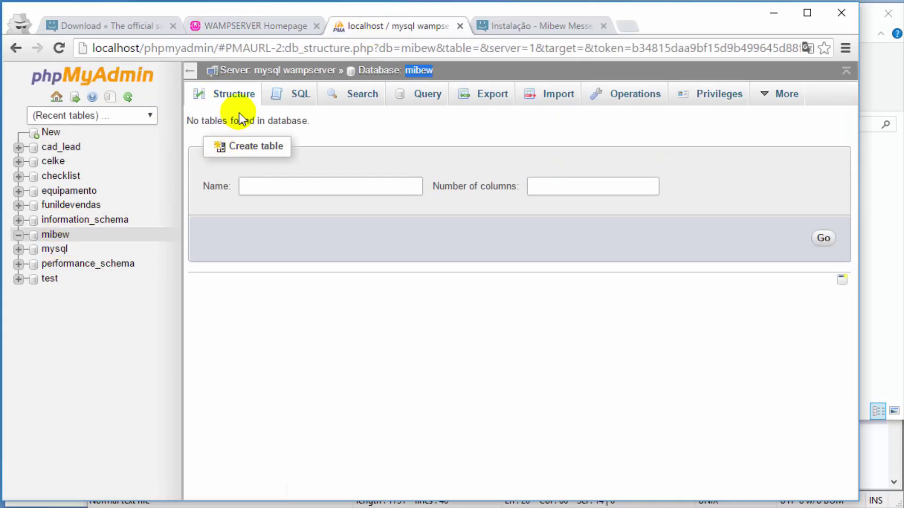
{"action": "left_click", "coordinate": [236, 96]}
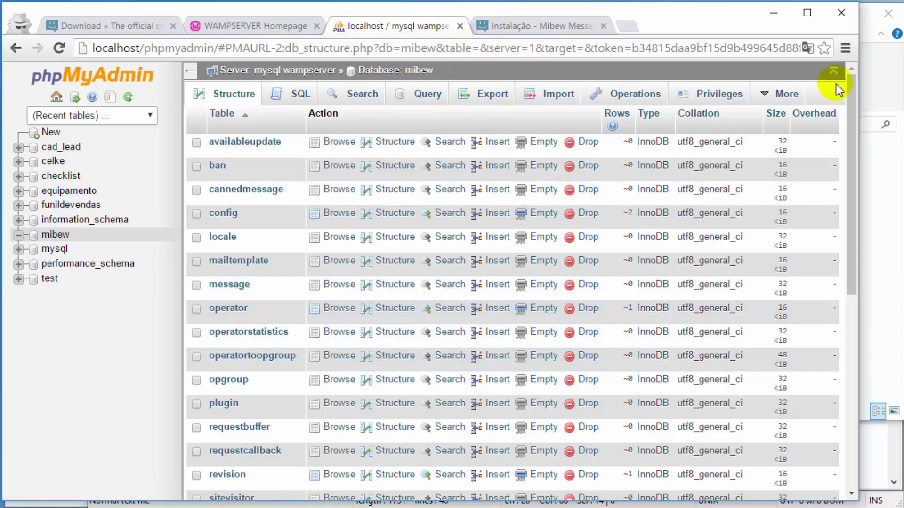
Step: Enter the administrator password in Senha and Confirmação and save it with Salvar
{"action": "left_click", "coordinate": [502, 27]}
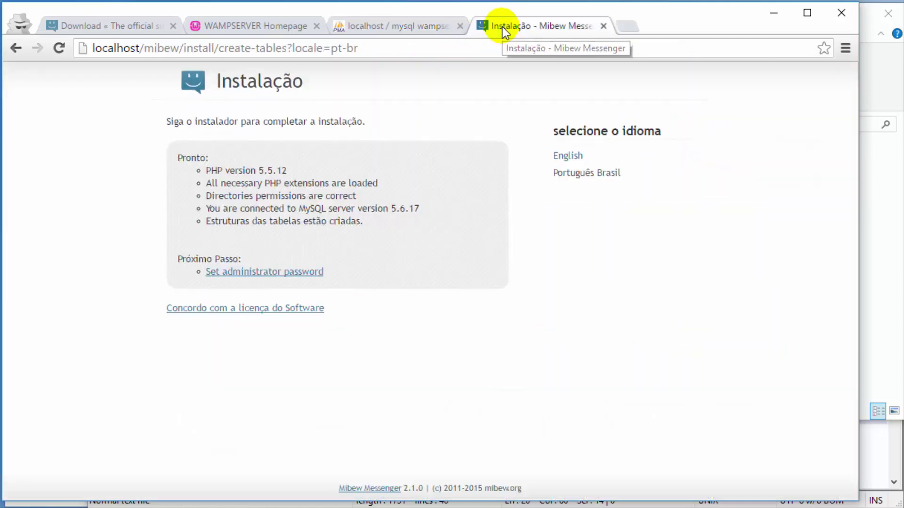
{"action": "left_click", "coordinate": [262, 275]}
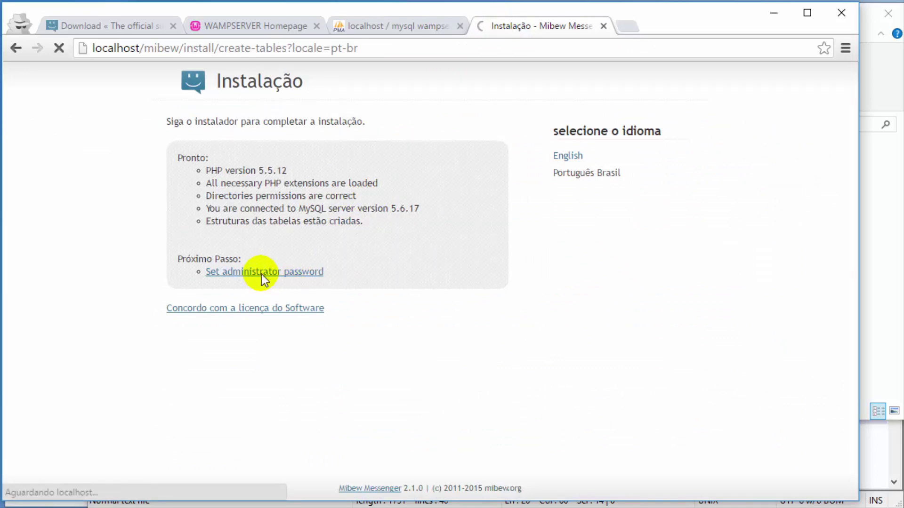
{"action": "left_click", "coordinate": [295, 277]}
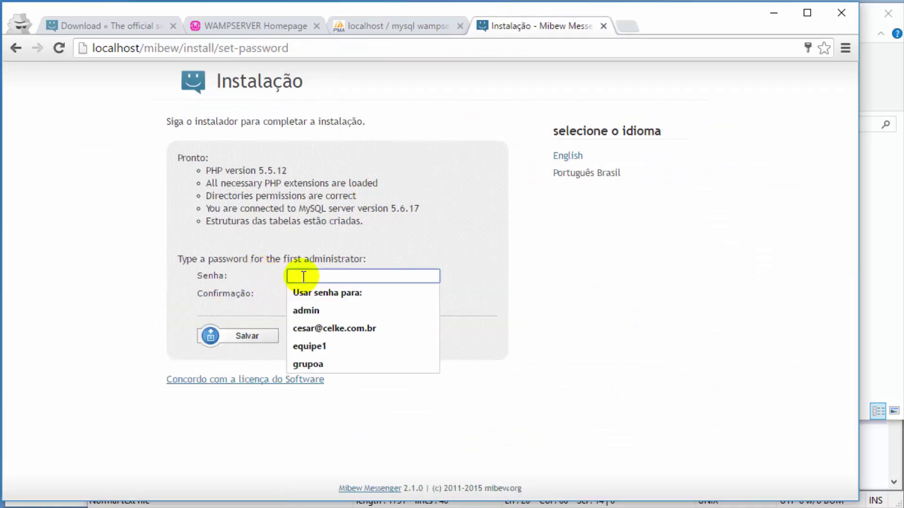
{"action": "type", "text": "123456"}
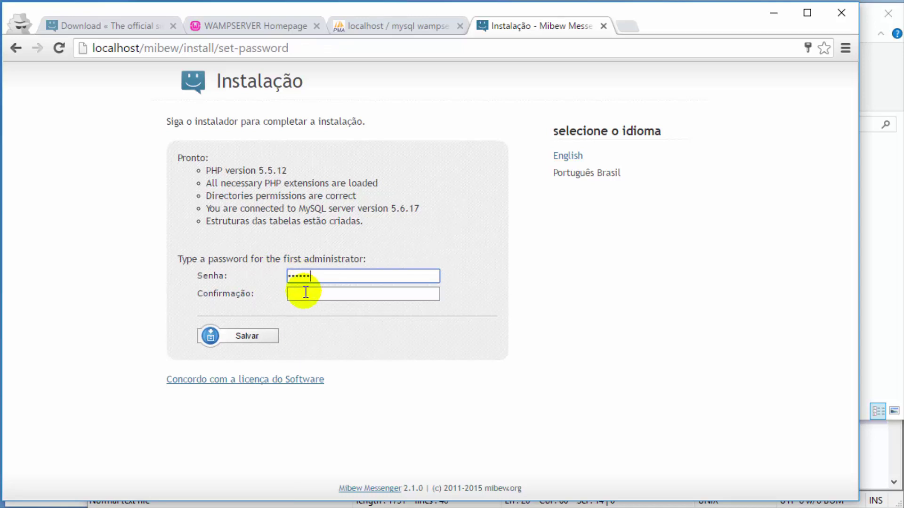
{"action": "left_click", "coordinate": [304, 293]}
{"action": "type", "text": "123456"}
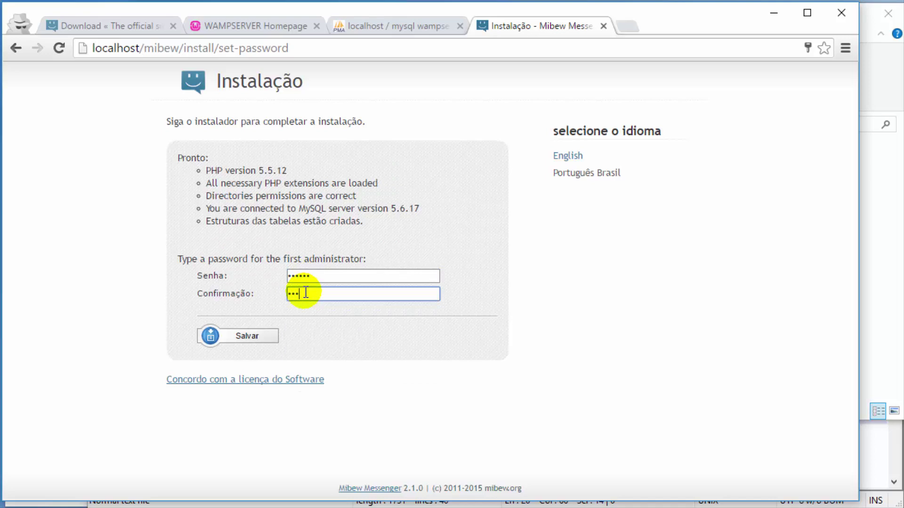
{"action": "left_click", "coordinate": [267, 335]}
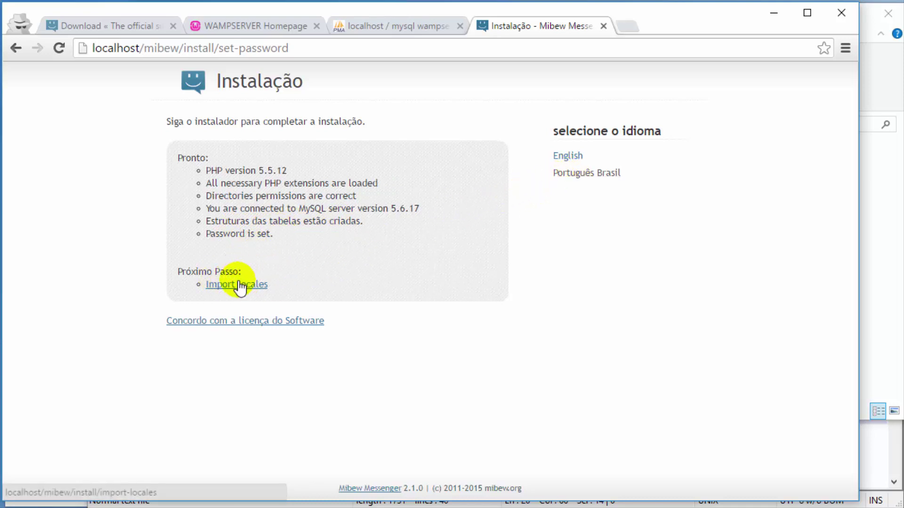
Step: Import the locales, then check sound and lock the installation
{"action": "left_click", "coordinate": [882, 207]}
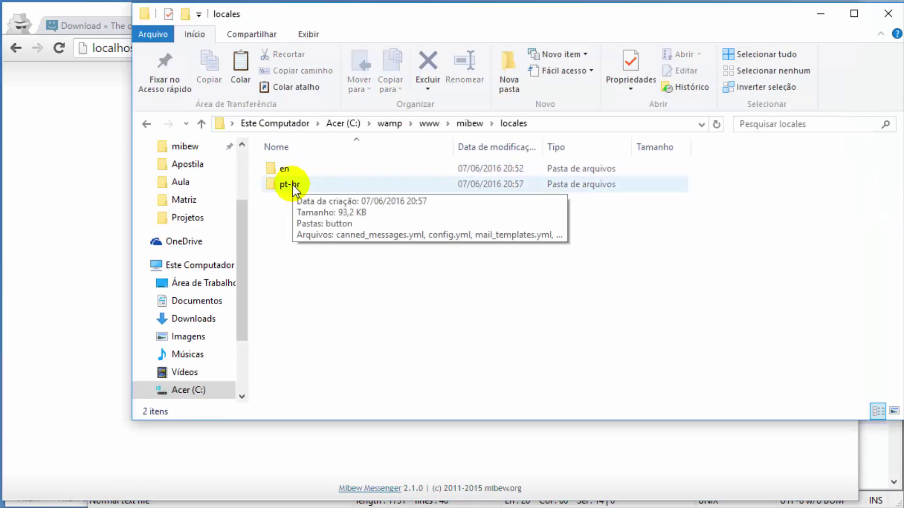
{"action": "left_click", "coordinate": [73, 312]}
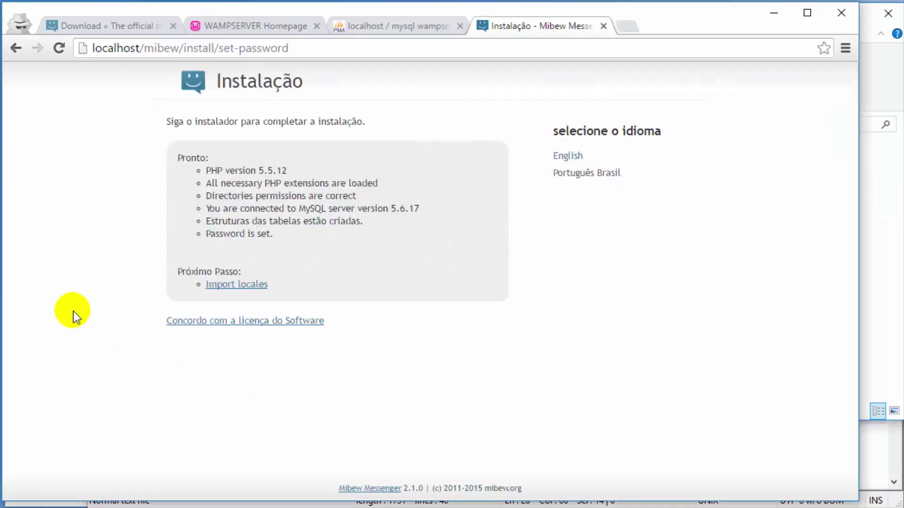
{"action": "left_click", "coordinate": [248, 288]}
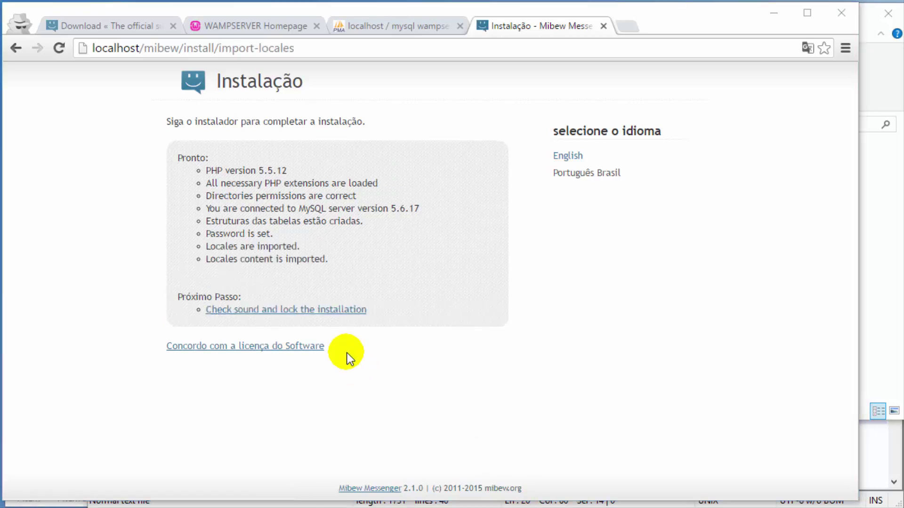
{"action": "left_click", "coordinate": [311, 313]}
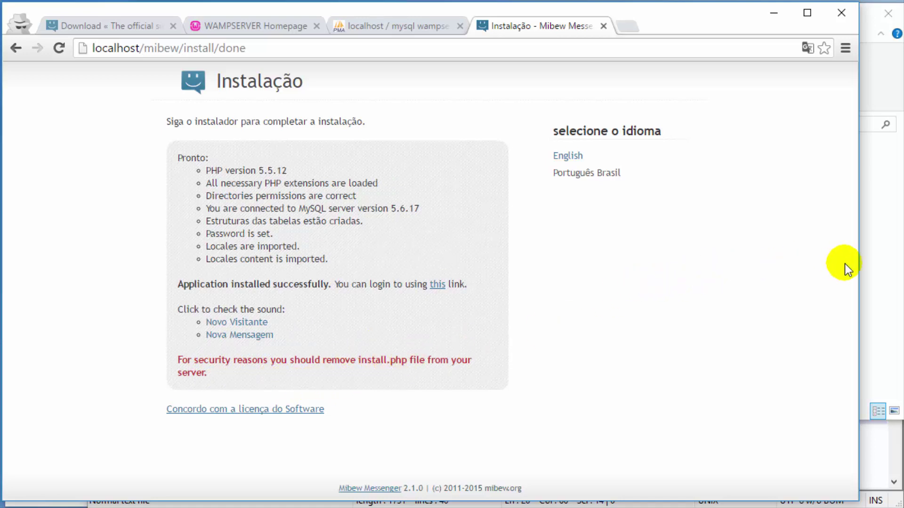
{"action": "left_click", "coordinate": [868, 276]}
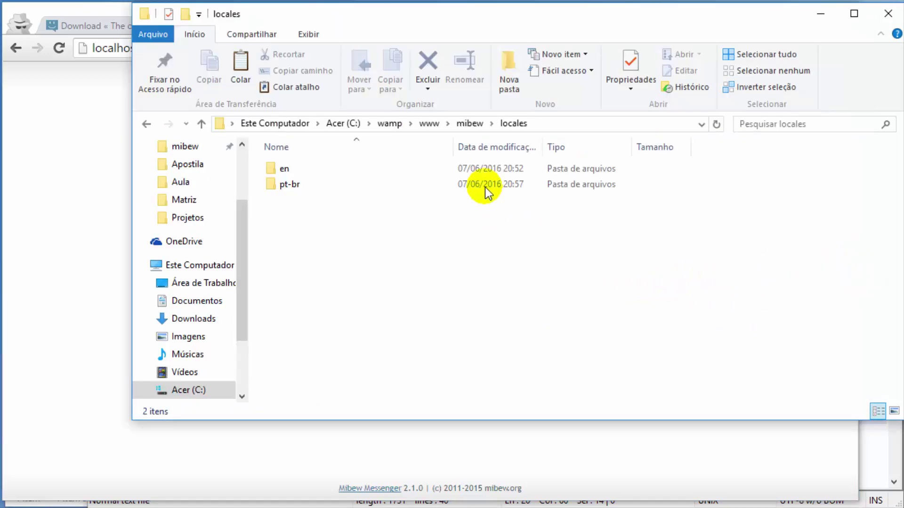
Step: Delete the install file from the mibew folder and bring the finished installer back
{"action": "left_click", "coordinate": [468, 124]}
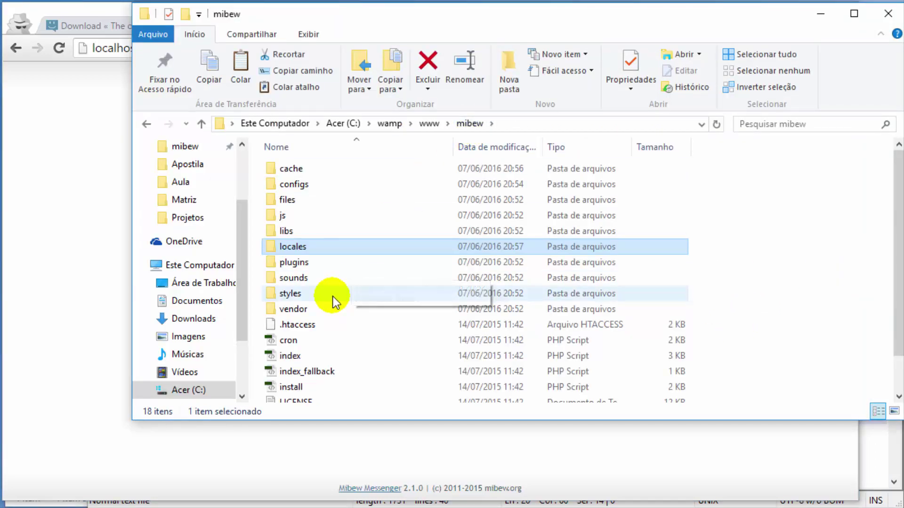
{"action": "scroll", "coordinate": [333, 300], "scroll_direction": "down", "scroll_amount": 1}
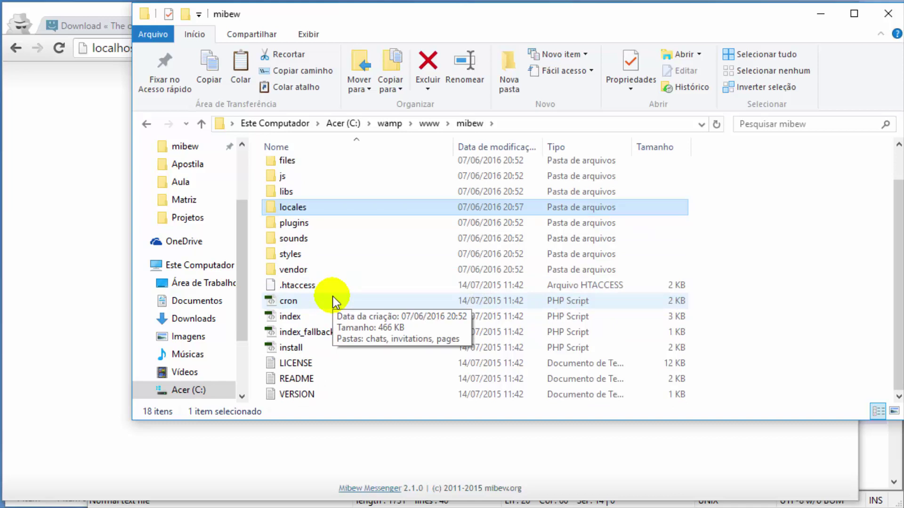
{"action": "left_click", "coordinate": [318, 348]}
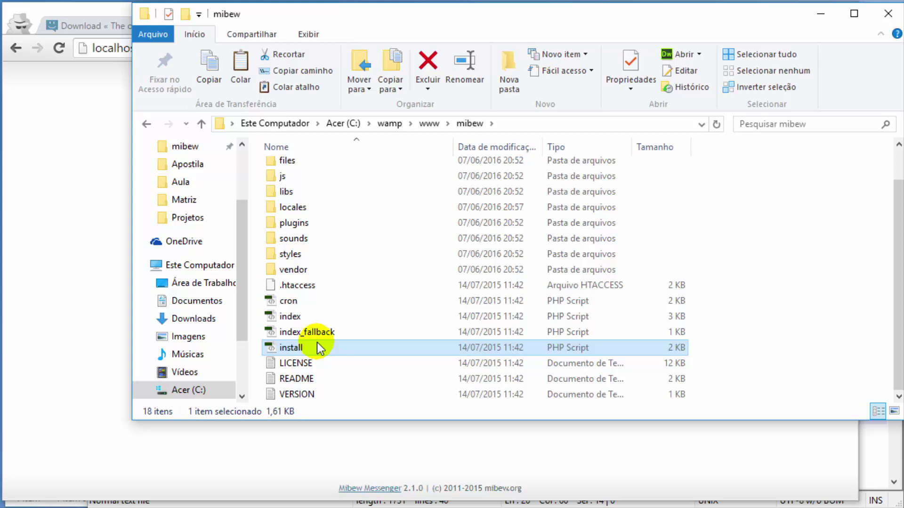
{"action": "key", "text": "Delete"}
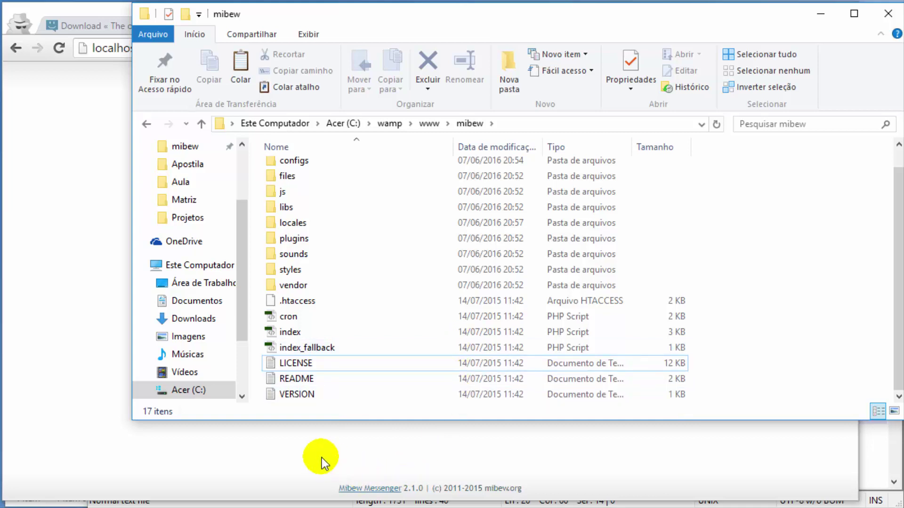
{"action": "left_click", "coordinate": [301, 448]}
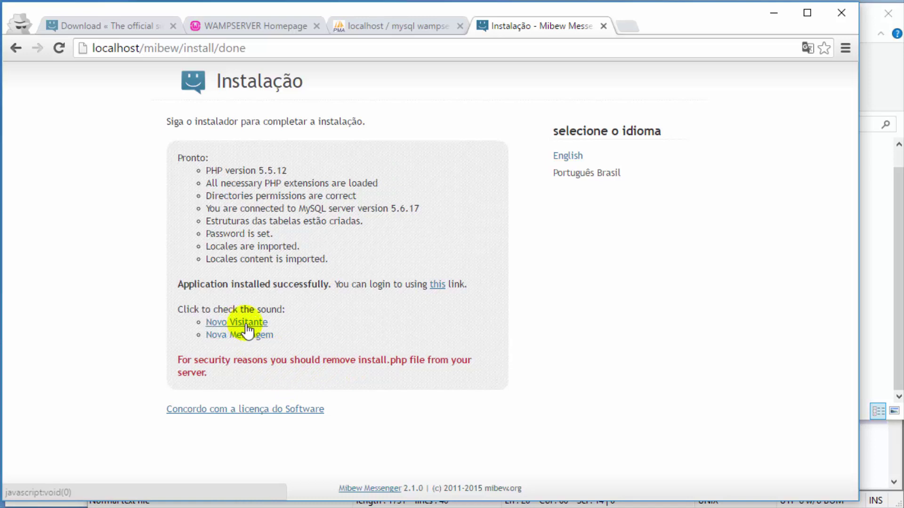
Step: Test the new visitor sound, then open operator login and inspect the WindowsPathMaxLengthException error
{"action": "left_click", "coordinate": [246, 325]}
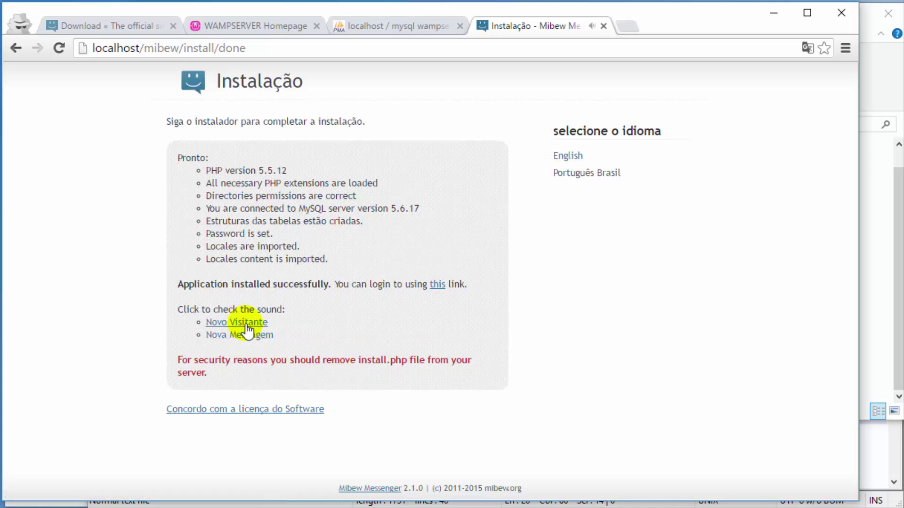
{"action": "left_click", "coordinate": [435, 285]}
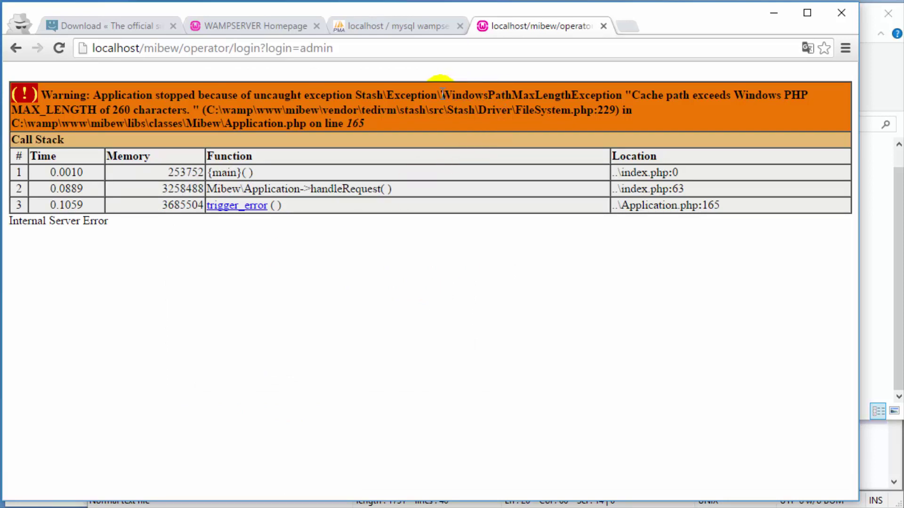
{"action": "left_click_drag", "start_coordinate": [442, 94], "coordinate": [529, 96]}
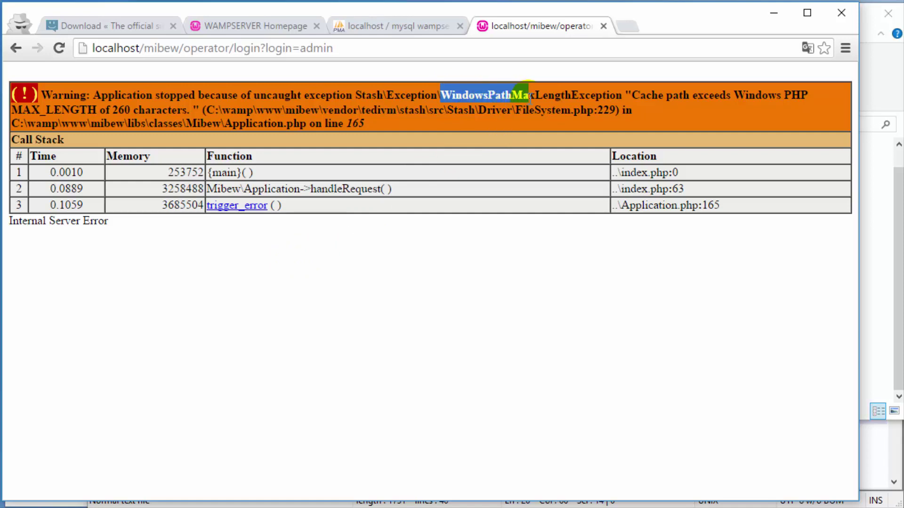
{"action": "left_click", "coordinate": [477, 121]}
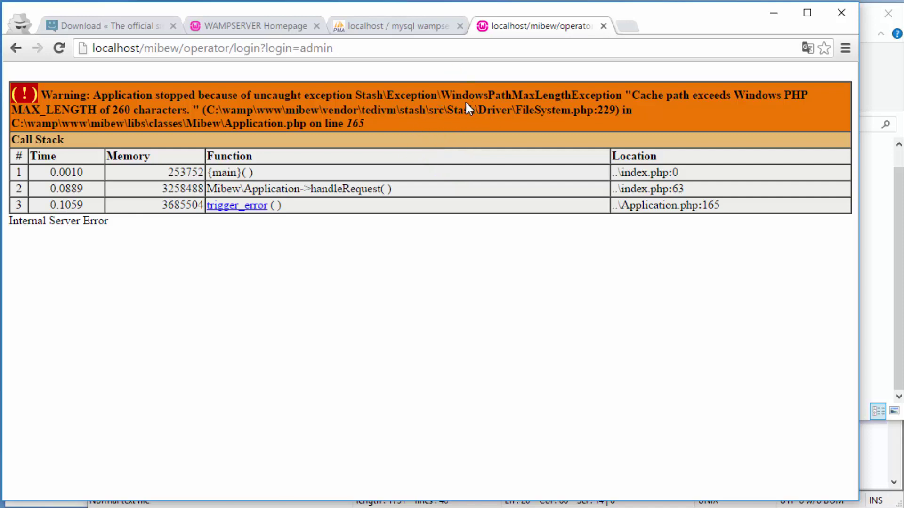
{"action": "left_click_drag", "start_coordinate": [441, 97], "coordinate": [473, 97]}
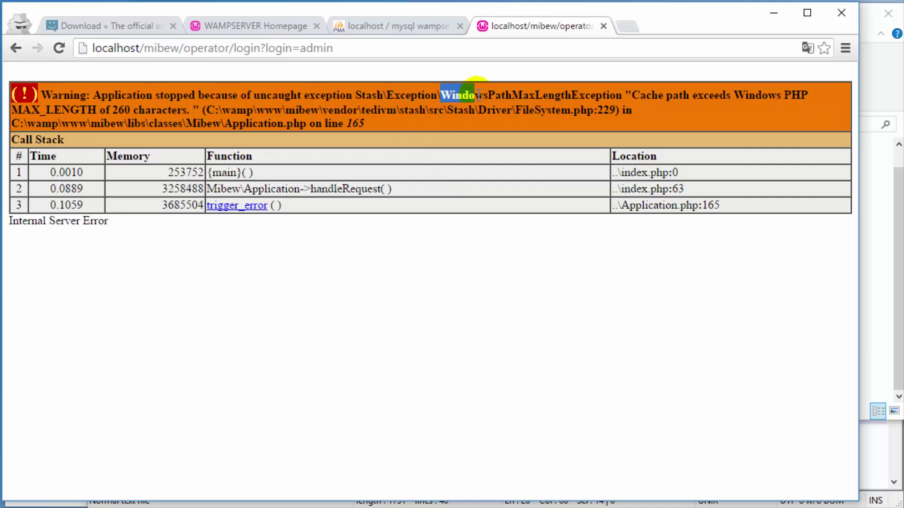
{"action": "left_click", "coordinate": [483, 102]}
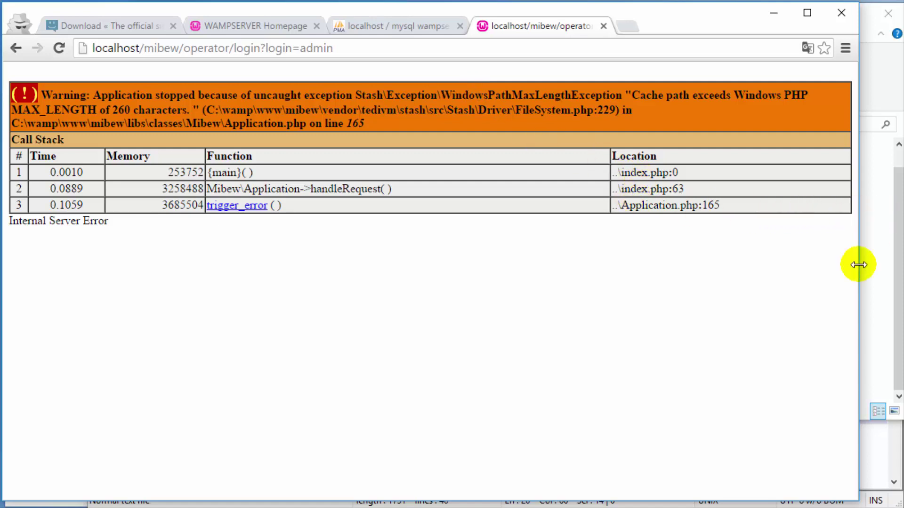
Step: Change config.yml's cache storage from file_system to none and save the file
{"action": "left_click", "coordinate": [882, 412]}
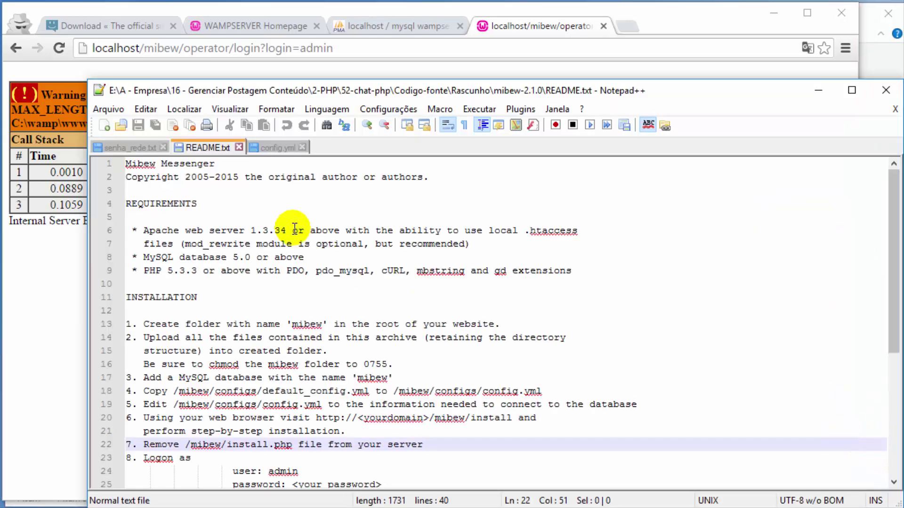
{"action": "left_click", "coordinate": [264, 147]}
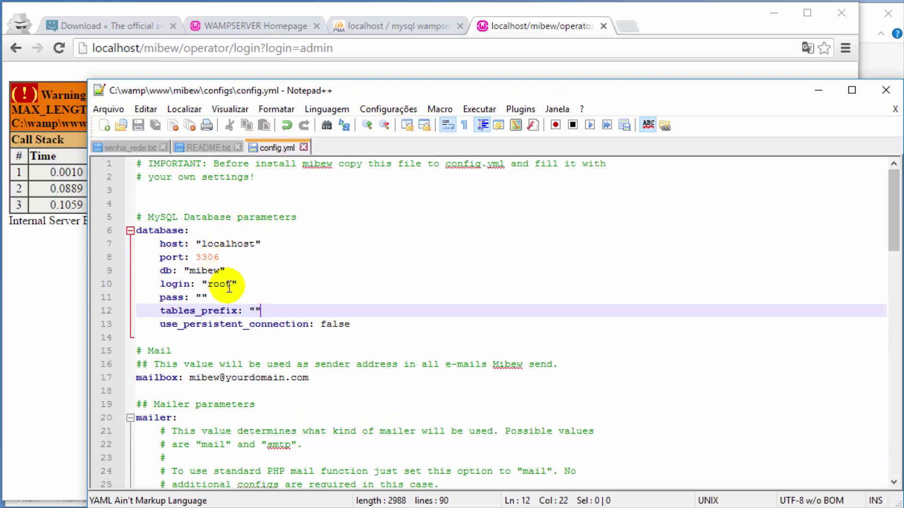
{"action": "scroll", "coordinate": [229, 288], "scroll_direction": "down", "scroll_amount": 18}
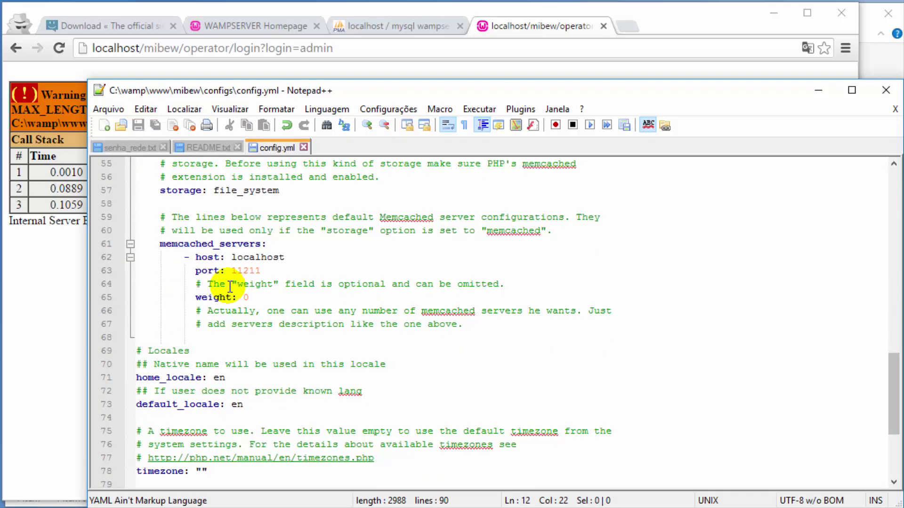
{"action": "scroll", "coordinate": [229, 287], "scroll_direction": "up", "scroll_amount": 8}
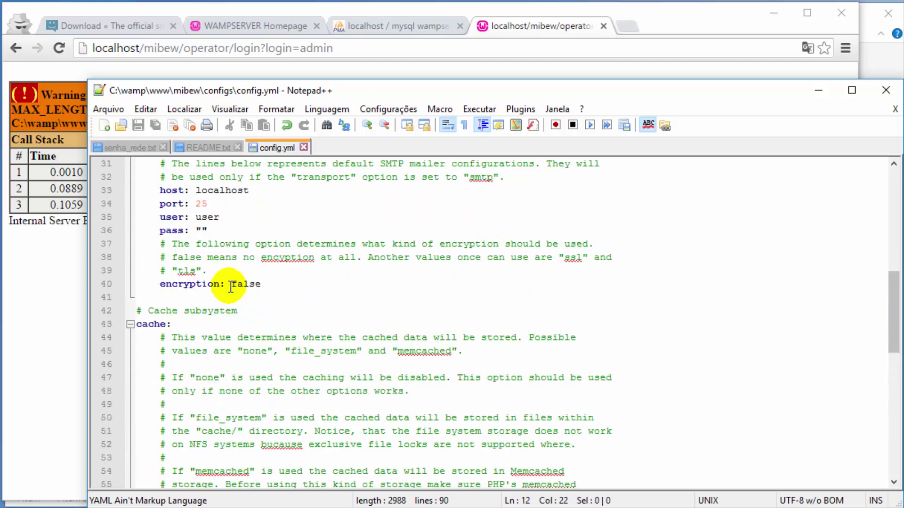
{"action": "scroll", "coordinate": [230, 289], "scroll_direction": "down", "scroll_amount": 3}
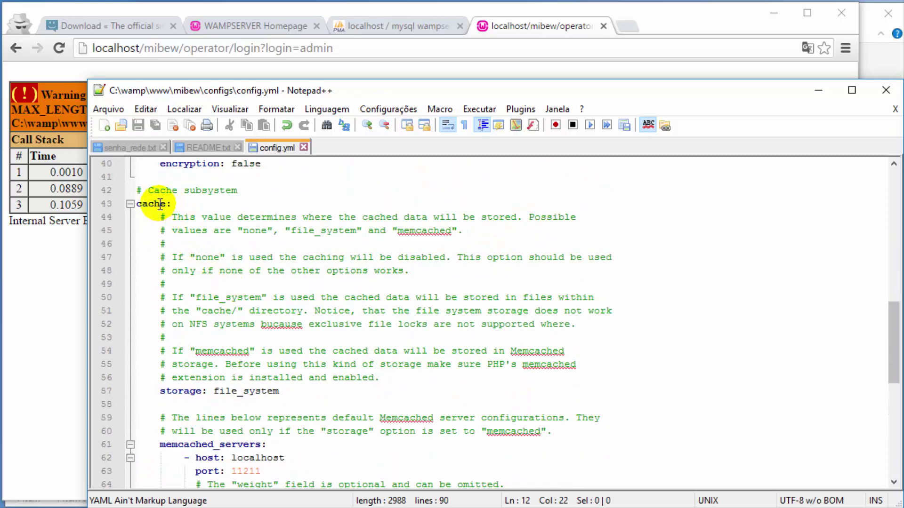
{"action": "left_click", "coordinate": [281, 393]}
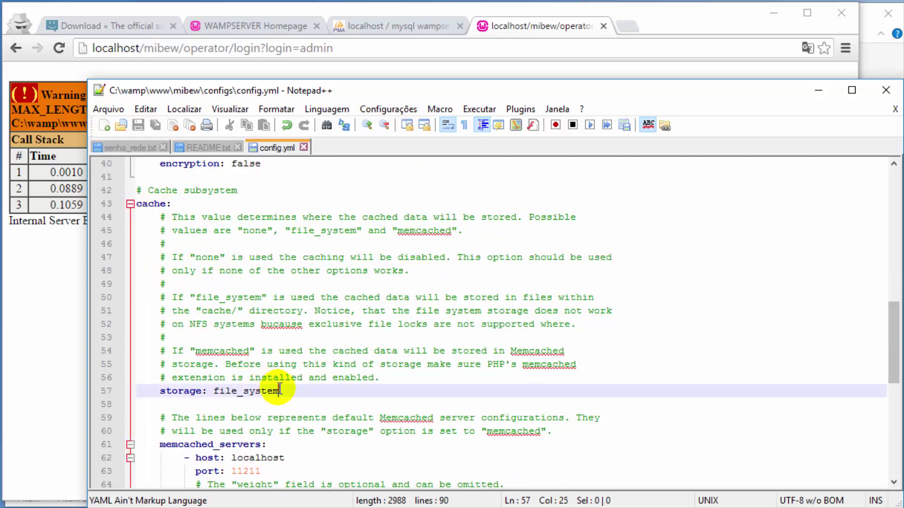
{"action": "key", "text": "BackSpace"}
{"action": "key", "text": "BackSpace"}
{"action": "key", "text": "BackSpace"}
{"action": "key", "text": "BackSpace"}
{"action": "key", "text": "BackSpace"}
{"action": "key", "text": "BackSpace"}
{"action": "key", "text": "BackSpace"}
{"action": "key", "text": "BackSpace"}
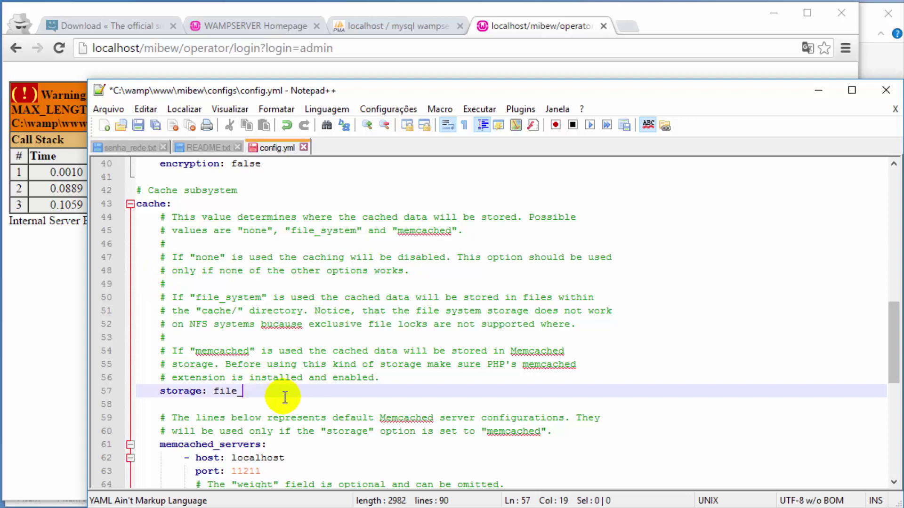
{"action": "key", "text": "BackSpace"}
{"action": "key", "text": "BackSpace"}
{"action": "key", "text": "BackSpace"}
{"action": "type", "text": "n"}
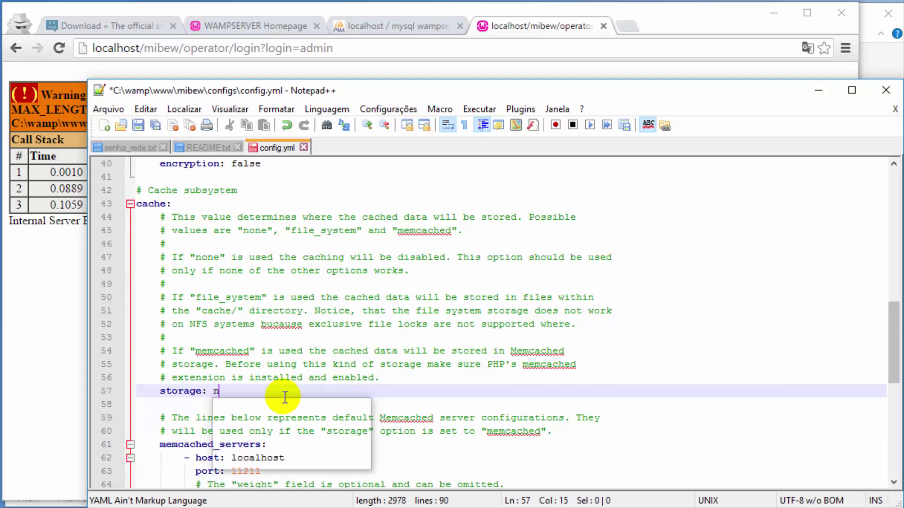
{"action": "type", "text": "one"}
{"action": "key", "text": "ctrl+s"}
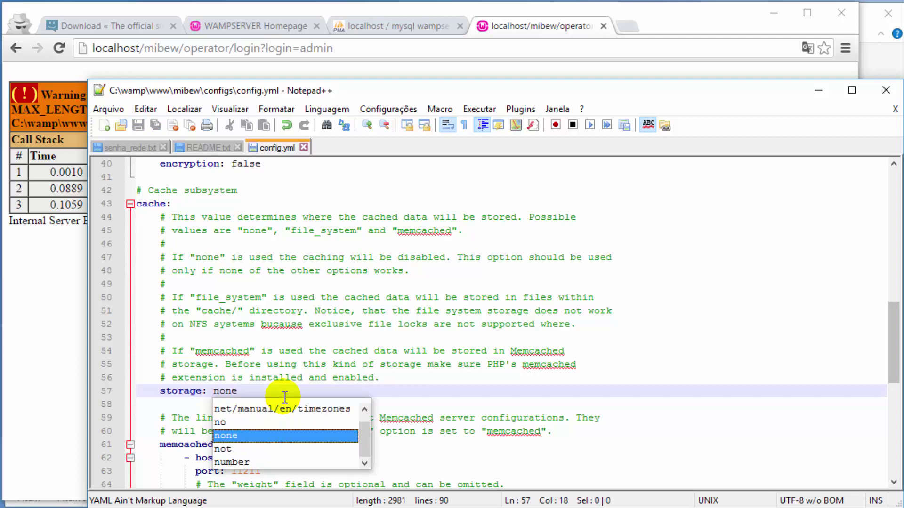
{"action": "left_click", "coordinate": [496, 29]}
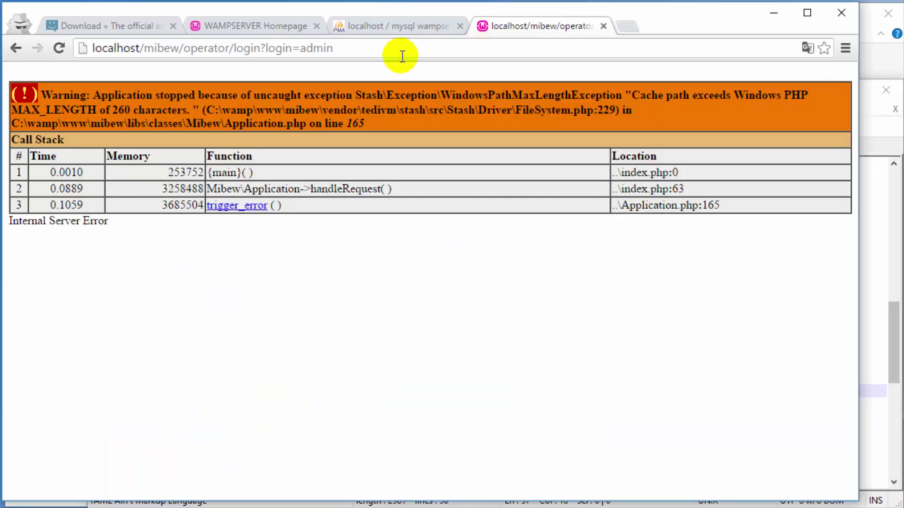
Step: Reload the login page and log in with the admin password, with Lembrar unchecked
{"action": "left_click", "coordinate": [352, 49]}
{"action": "key", "text": "Return"}
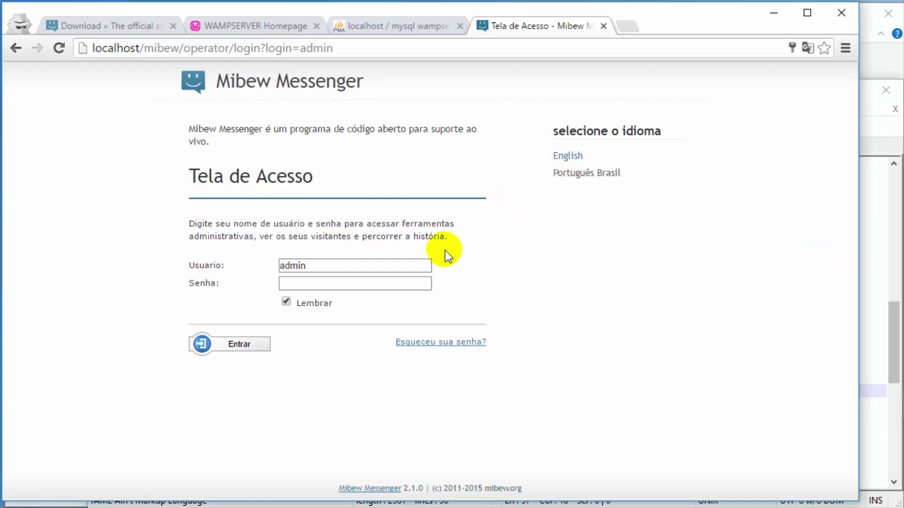
{"action": "left_click", "coordinate": [331, 285]}
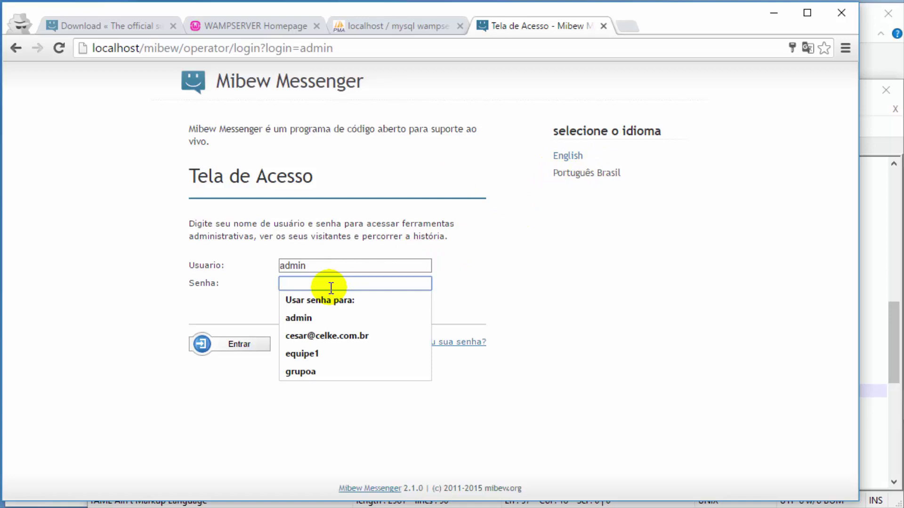
{"action": "left_click", "coordinate": [319, 277]}
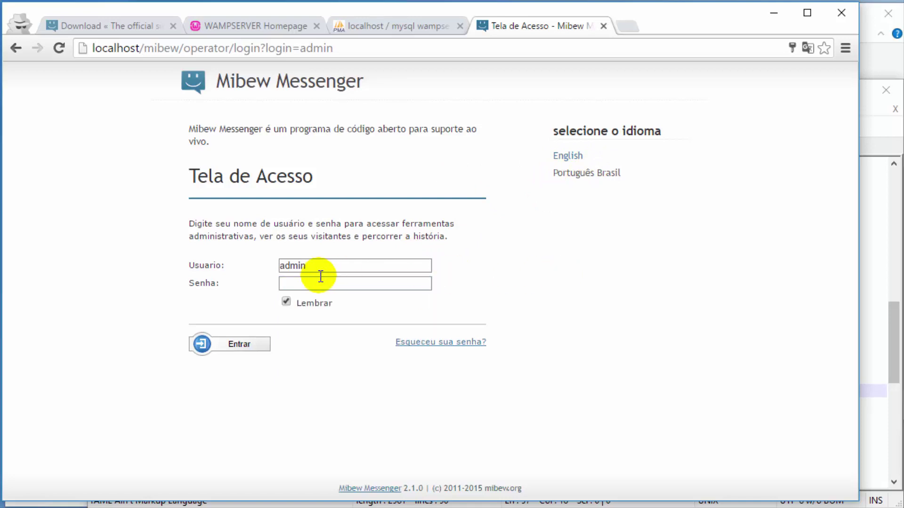
{"action": "left_click", "coordinate": [320, 279]}
{"action": "type", "text": "1"}
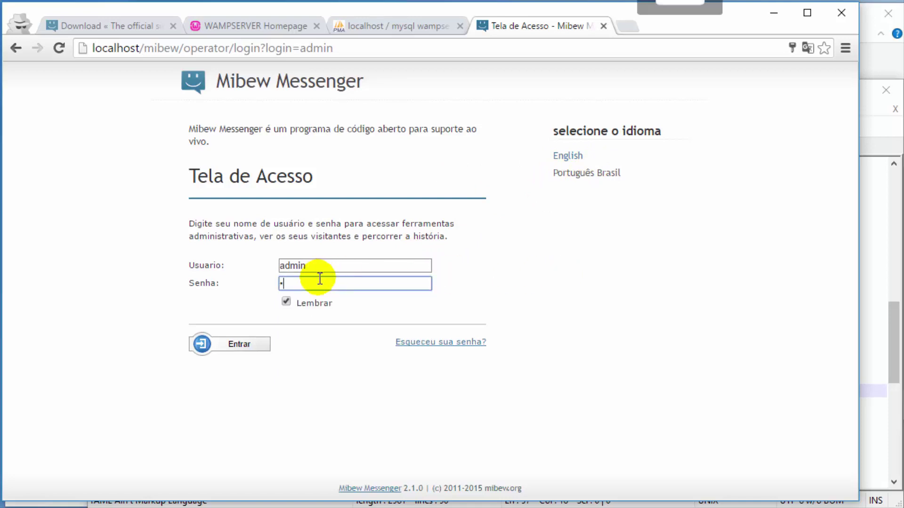
{"action": "type", "text": "2"}
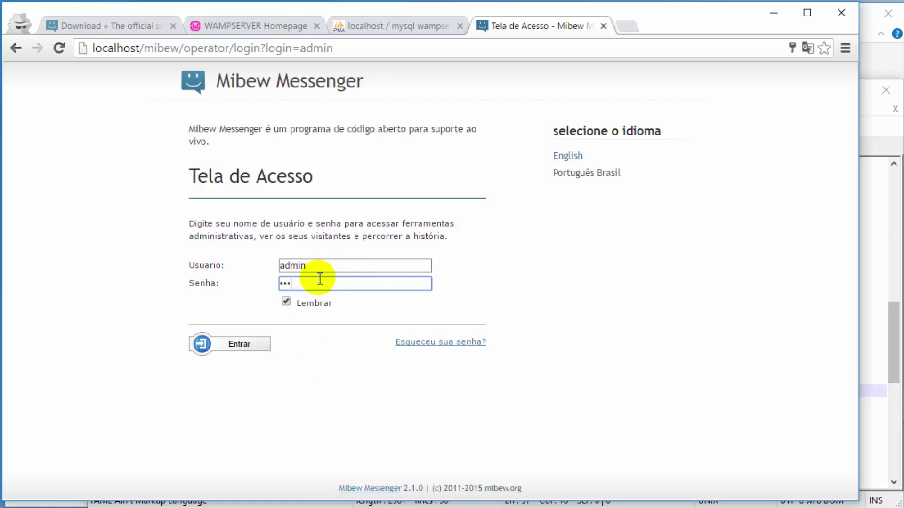
{"action": "left_click", "coordinate": [288, 303]}
{"action": "left_click", "coordinate": [251, 347]}
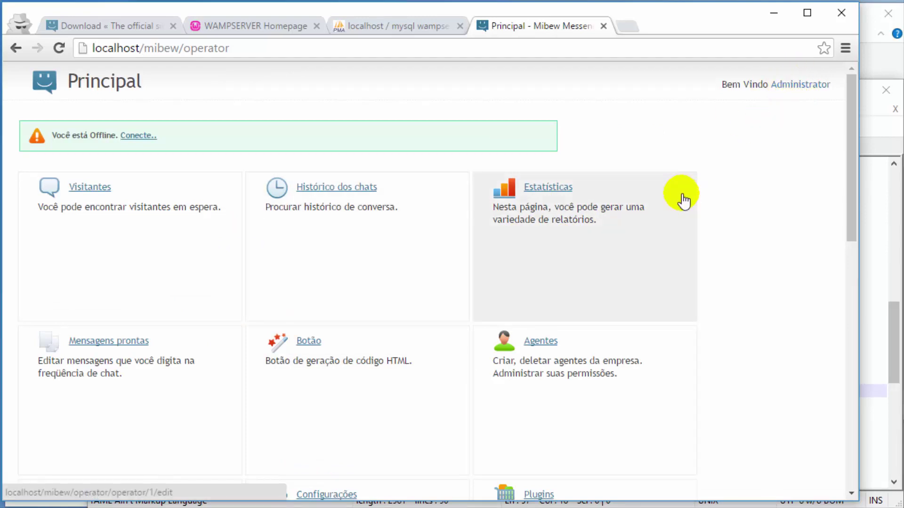
Step: Scroll through the Principal dashboard to review its administrator sections
{"action": "scroll", "coordinate": [681, 202], "scroll_direction": "down", "scroll_amount": 9}
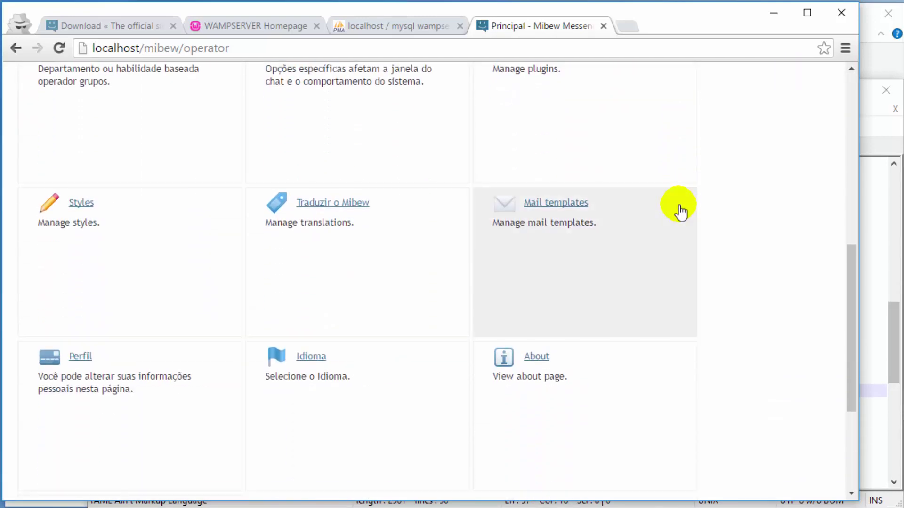
{"action": "scroll", "coordinate": [681, 211], "scroll_direction": "down", "scroll_amount": 4}
{"action": "scroll", "coordinate": [681, 212], "scroll_direction": "up", "scroll_amount": 6}
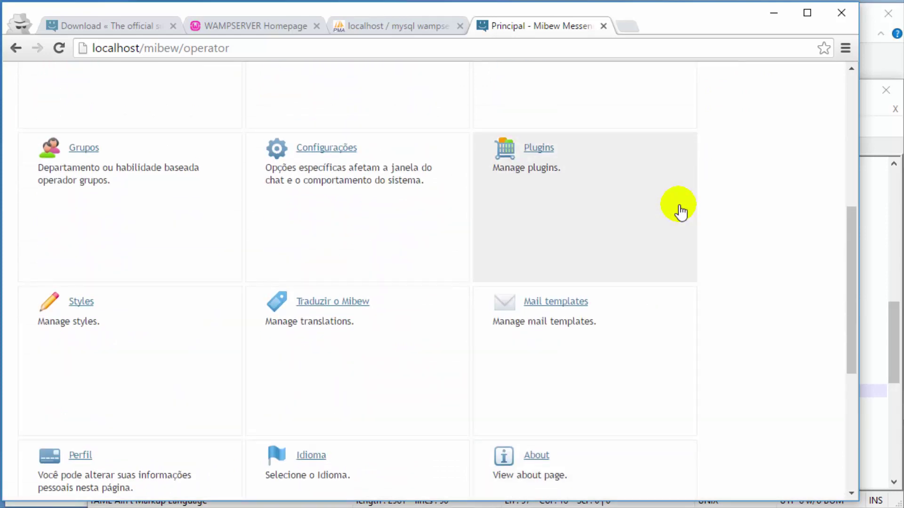
{"action": "scroll", "coordinate": [679, 207], "scroll_direction": "up", "scroll_amount": 2}
{"action": "scroll", "coordinate": [766, 196], "scroll_direction": "up", "scroll_amount": 3}
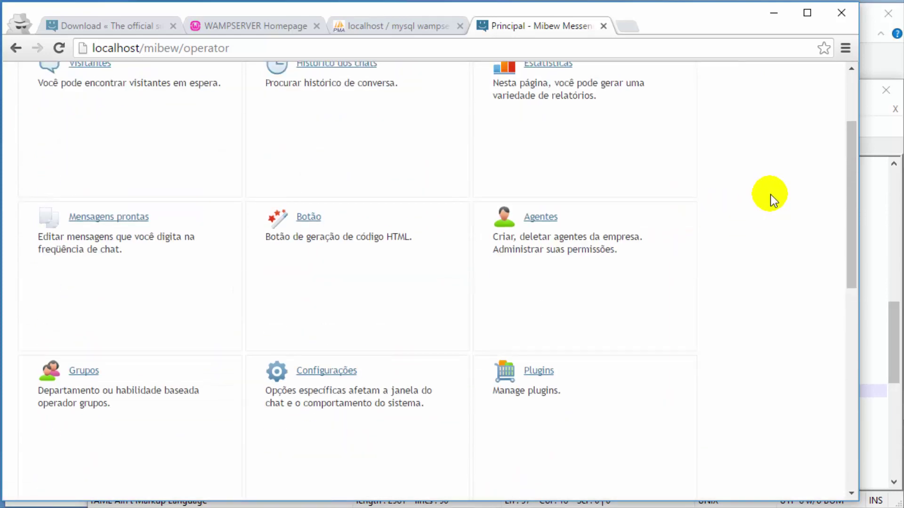
{"action": "scroll", "coordinate": [770, 195], "scroll_direction": "up", "scroll_amount": 2}
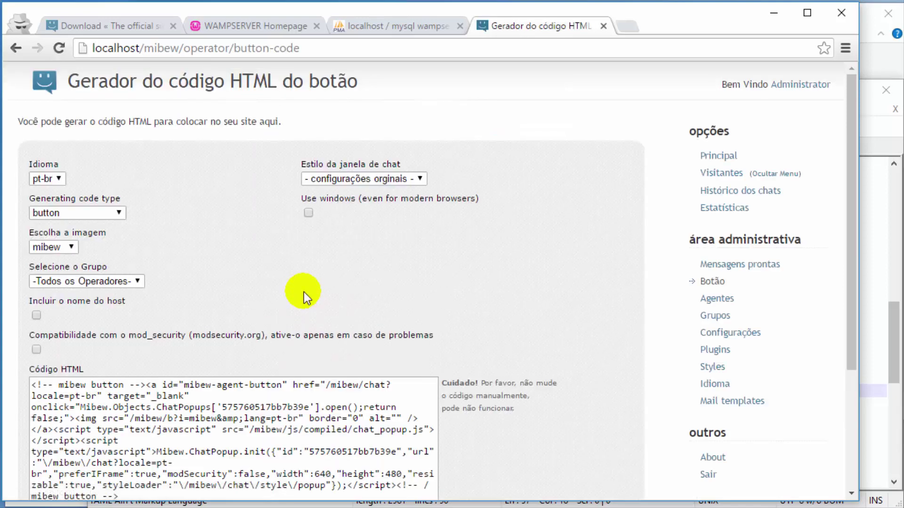
Step: Keep the default code options: pt-br, button, mibew image, all operators, original chat style
{"action": "left_click", "coordinate": [49, 176]}
{"action": "left_click", "coordinate": [49, 177]}
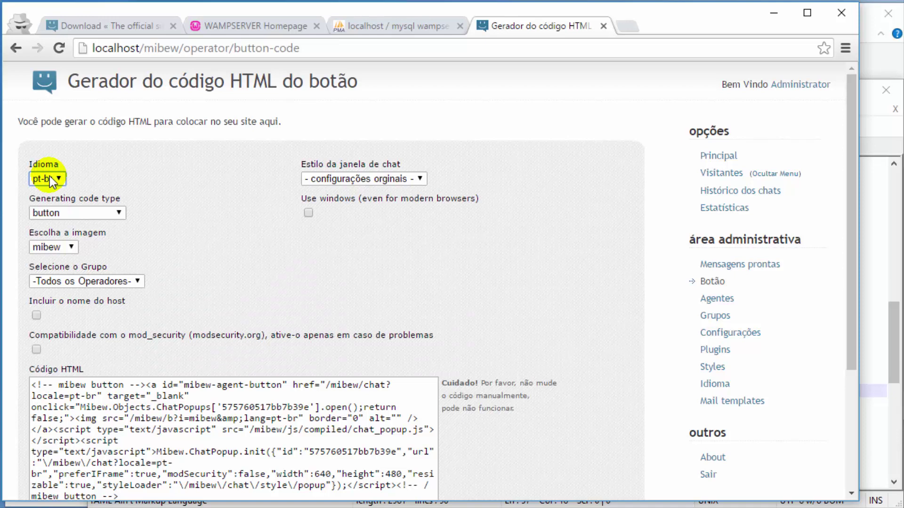
{"action": "left_click", "coordinate": [62, 213]}
{"action": "left_click", "coordinate": [62, 213]}
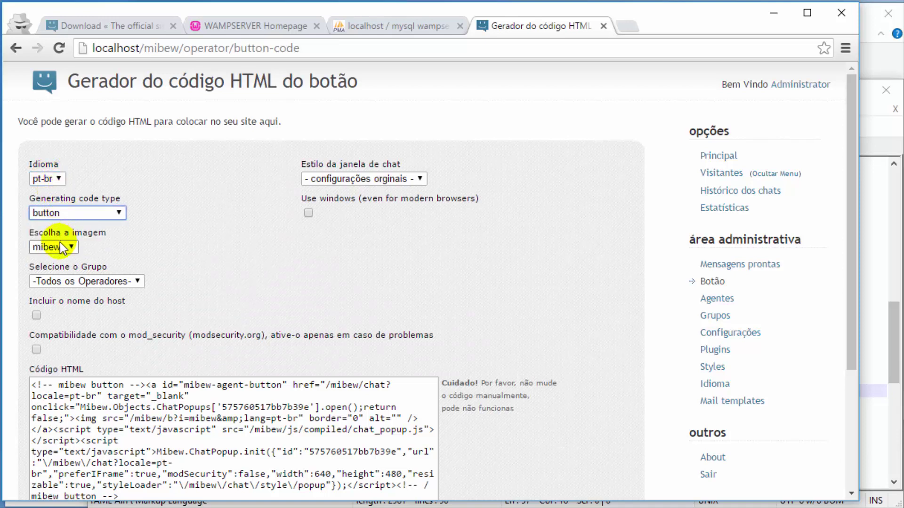
{"action": "left_click", "coordinate": [60, 245]}
{"action": "left_click", "coordinate": [60, 246]}
{"action": "left_click", "coordinate": [72, 280]}
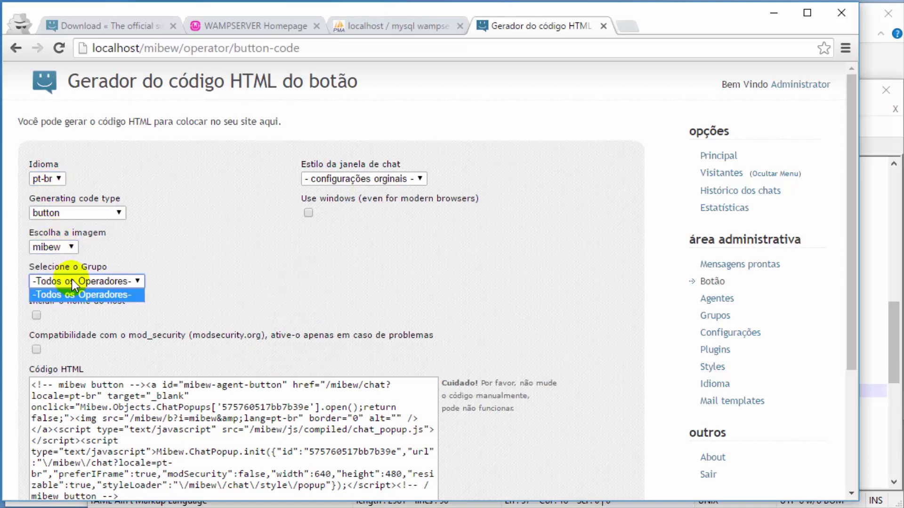
{"action": "left_click", "coordinate": [72, 280]}
{"action": "left_click", "coordinate": [372, 183]}
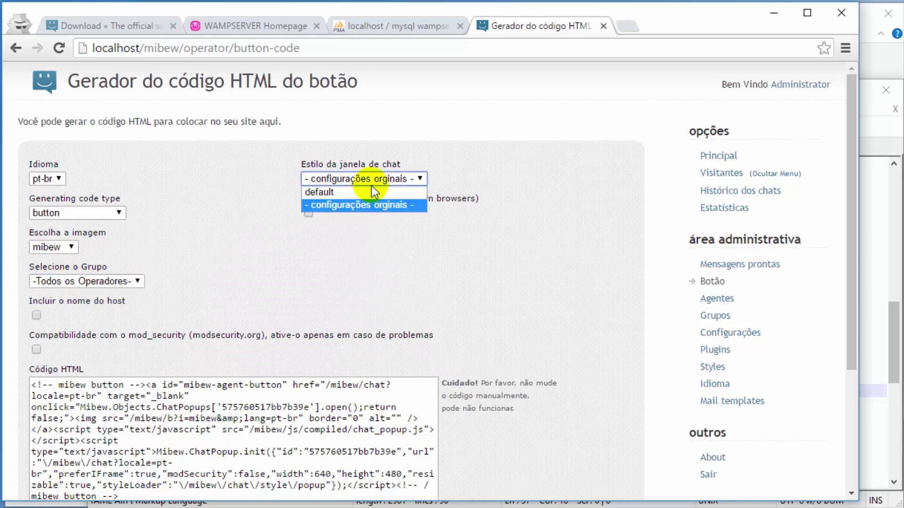
{"action": "left_click", "coordinate": [372, 184]}
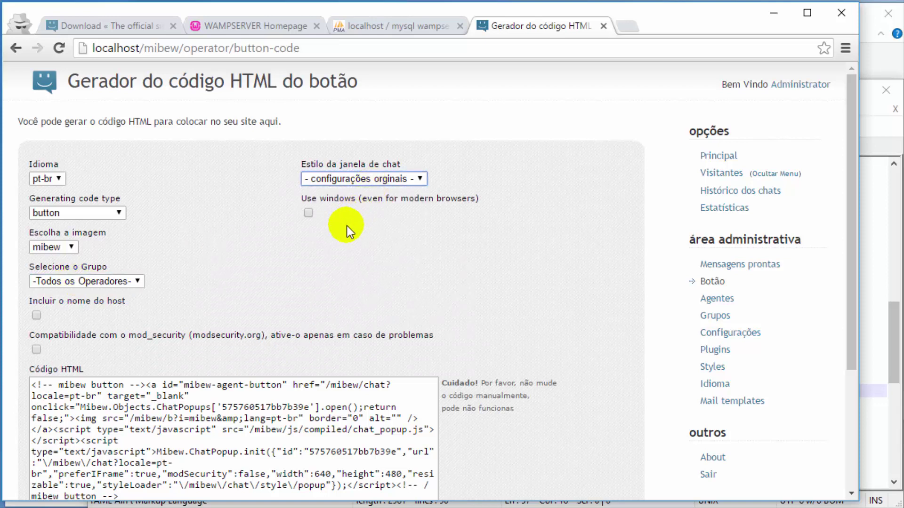
Step: Select the generated button HTML code and copy it for pasting
{"action": "scroll", "coordinate": [346, 226], "scroll_direction": "down", "scroll_amount": 2}
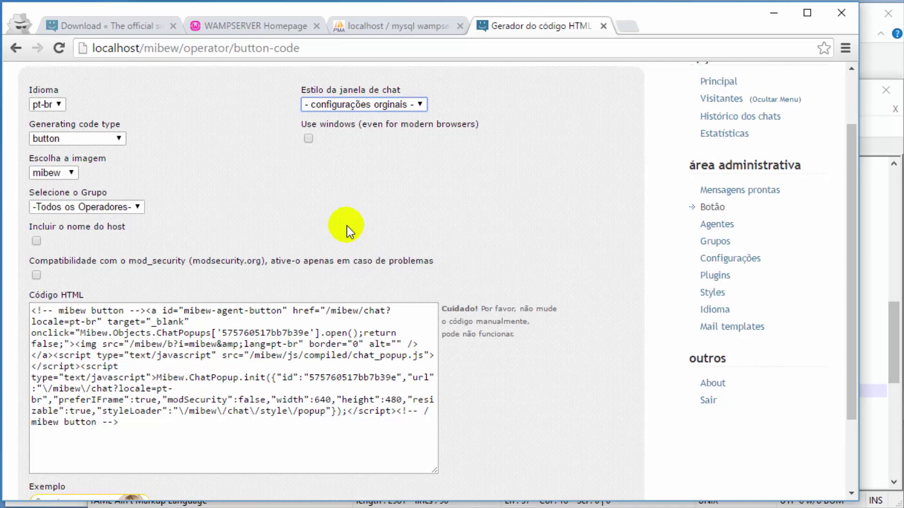
{"action": "left_click", "coordinate": [111, 350]}
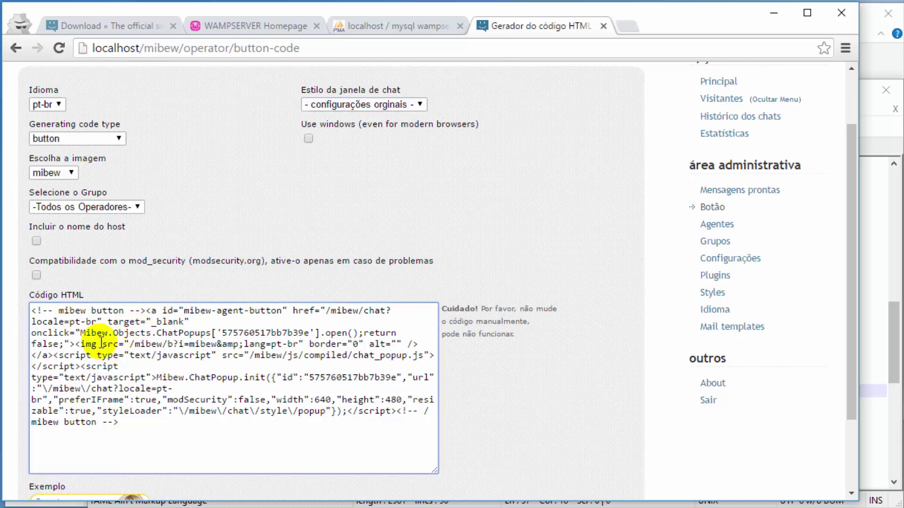
{"action": "key", "text": "ctrl+a"}
{"action": "key", "text": "ctrl+c"}
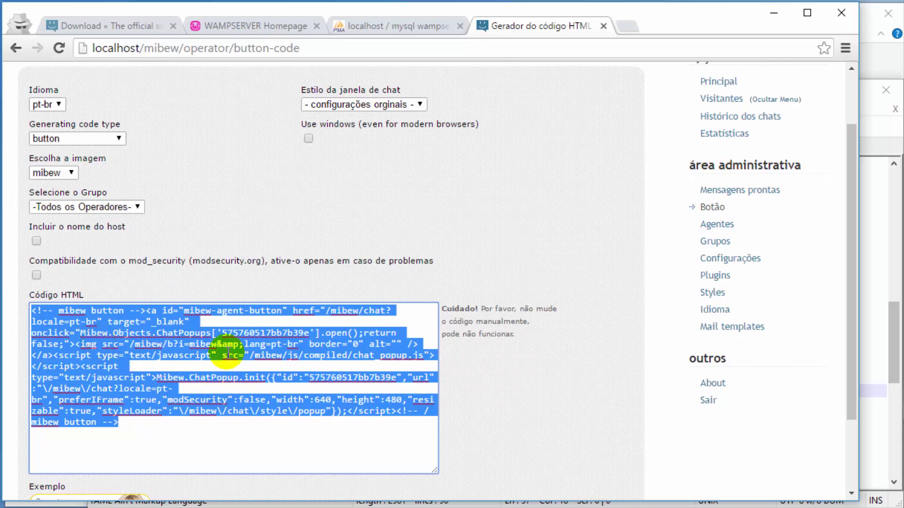
{"action": "key", "text": "alt+Tab"}
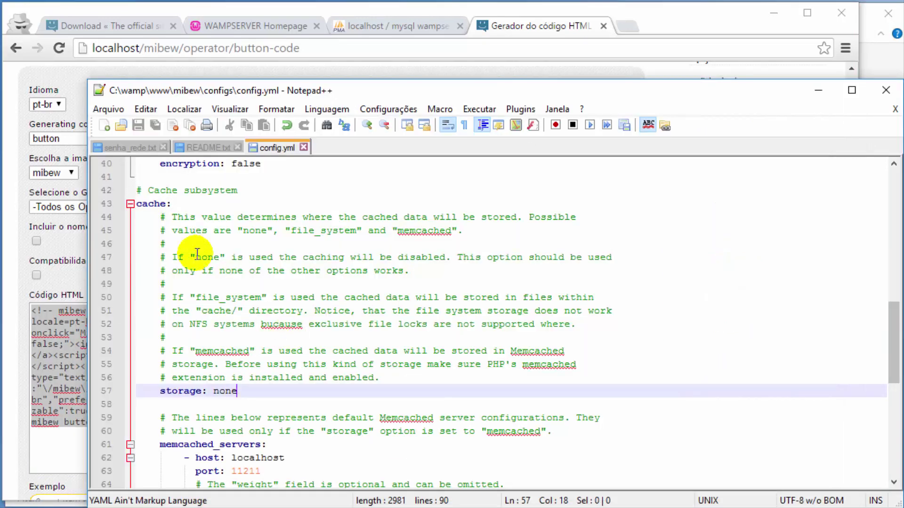
Step: Paste the button code into a new file and save it as PHP file index.php in C:\wamp\www\Aula, replacing the old one
{"action": "left_click", "coordinate": [105, 125]}
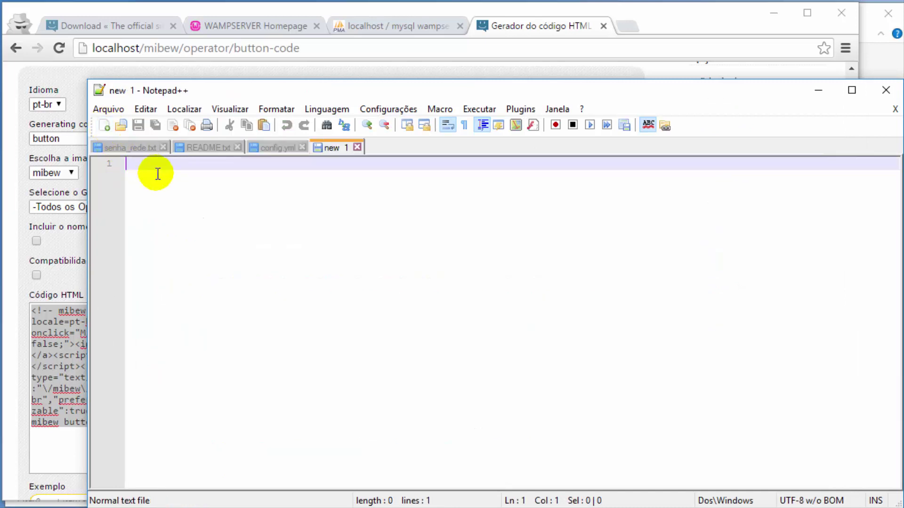
{"action": "key", "text": "ctrl+v"}
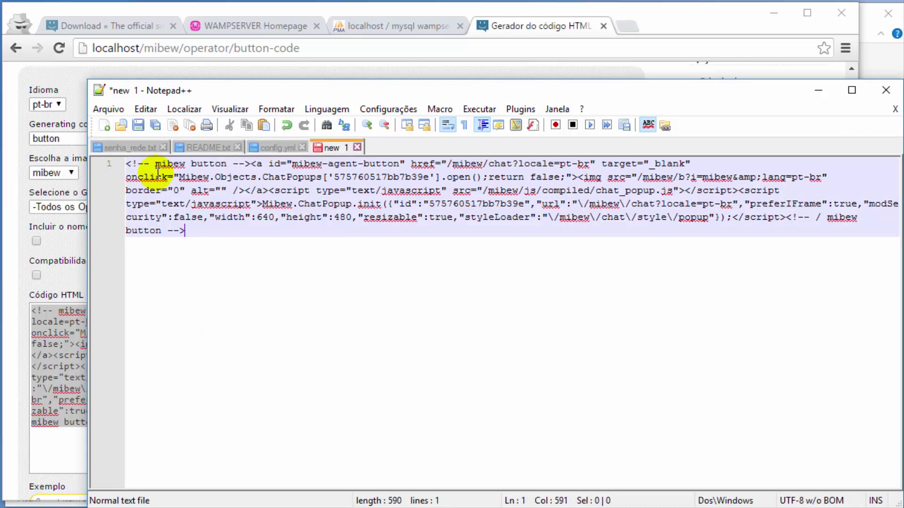
{"action": "left_click", "coordinate": [109, 111]}
{"action": "left_click", "coordinate": [53, 208]}
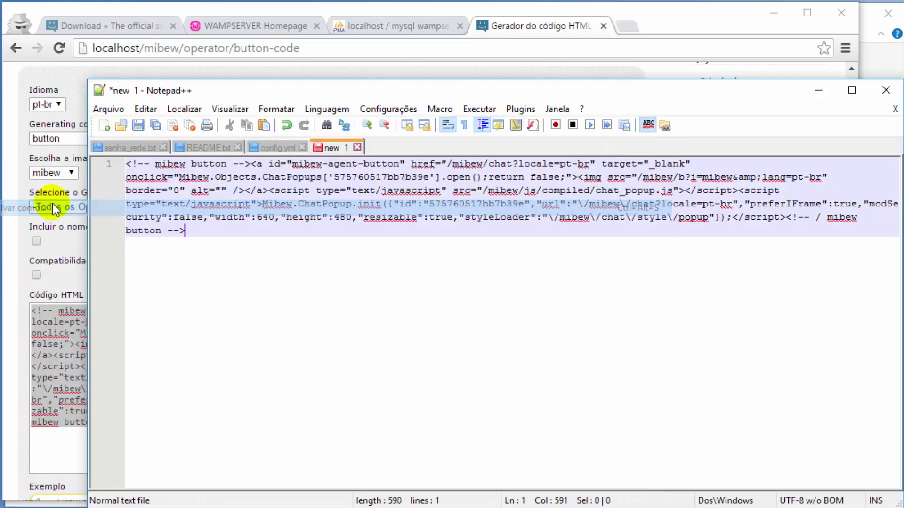
{"action": "left_click", "coordinate": [419, 176]}
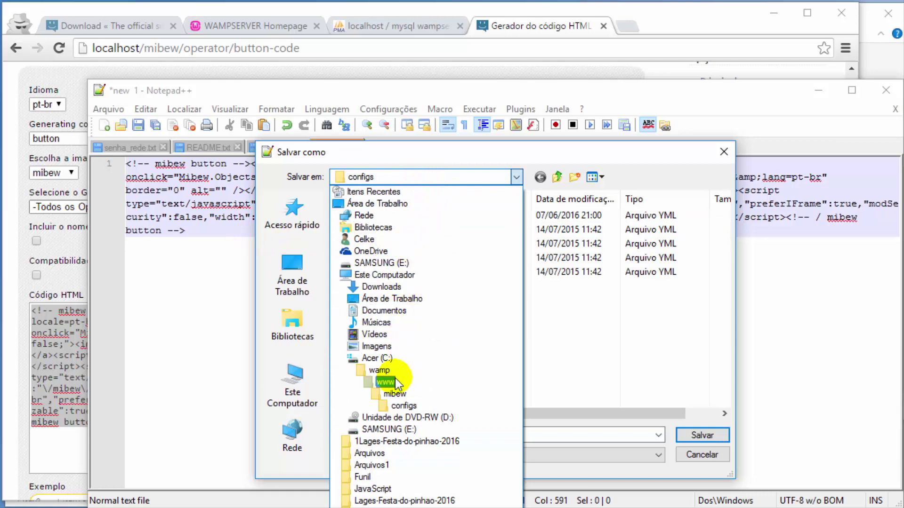
{"action": "left_click", "coordinate": [391, 382]}
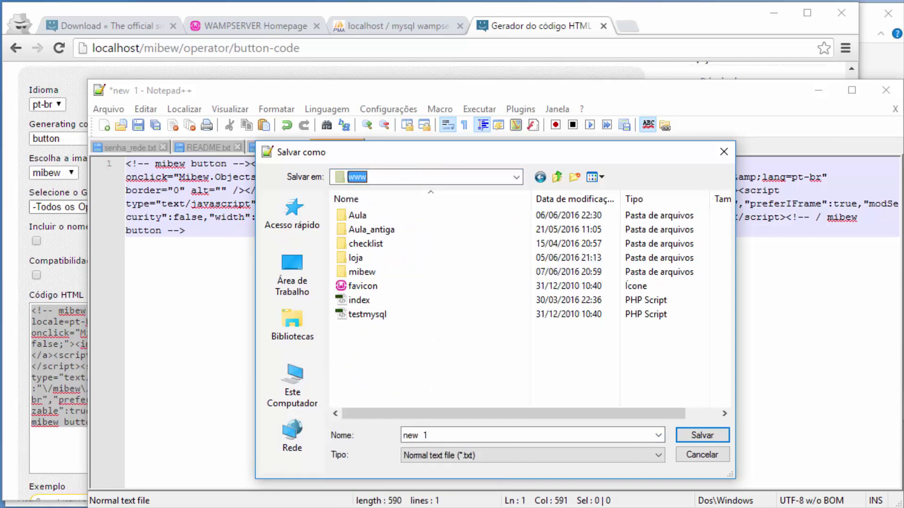
{"action": "double_click", "coordinate": [358, 216]}
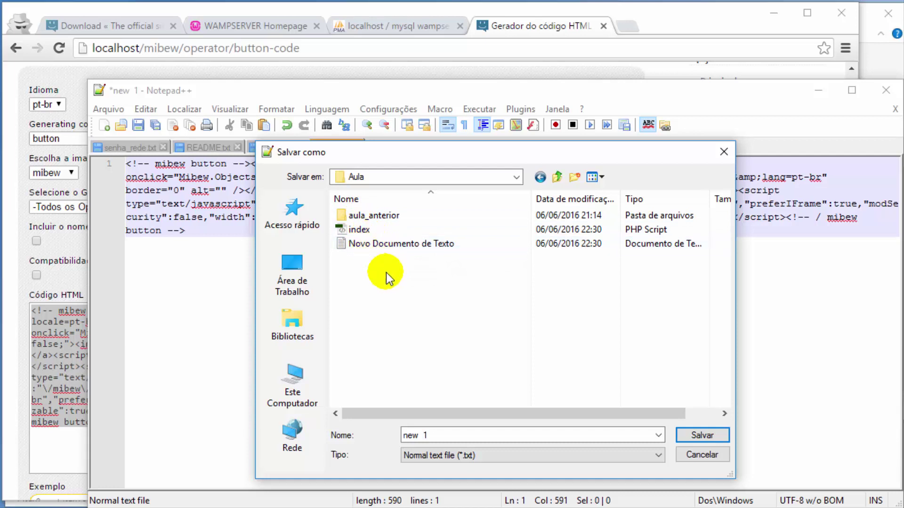
{"action": "left_click", "coordinate": [363, 230]}
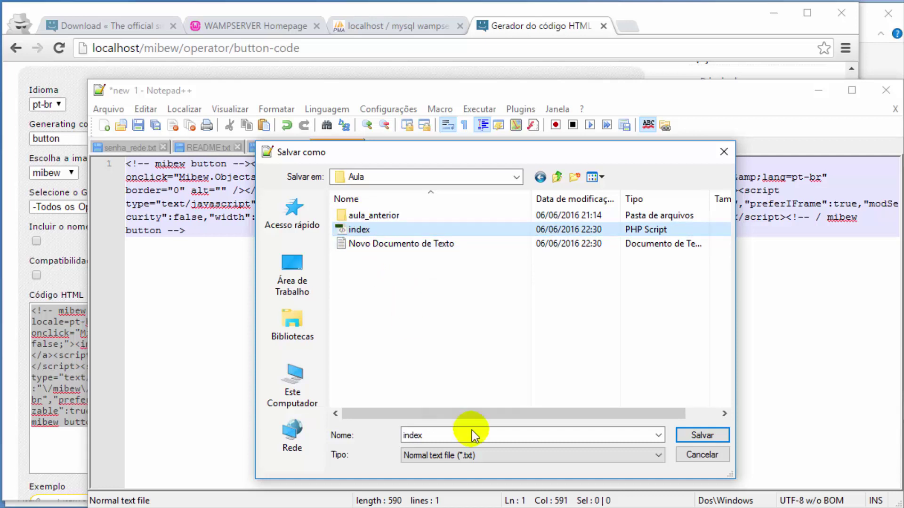
{"action": "left_click", "coordinate": [471, 459]}
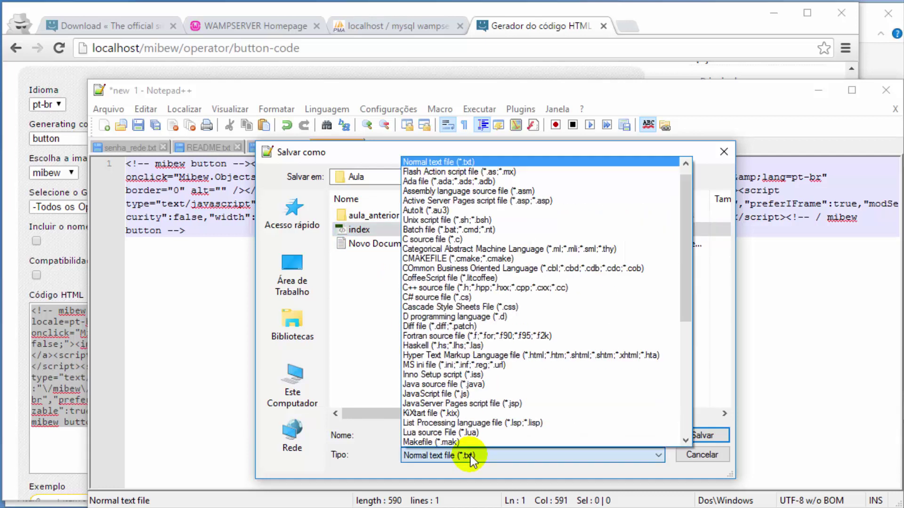
{"action": "left_click", "coordinate": [471, 459]}
{"action": "key", "text": "p"}
{"action": "key", "text": "p"}
{"action": "key", "text": "p"}
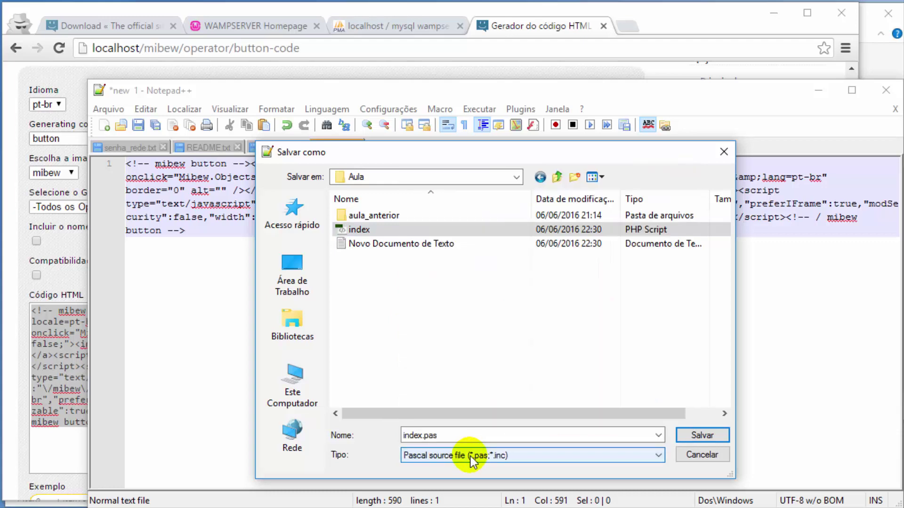
{"action": "left_click", "coordinate": [695, 433]}
{"action": "left_click", "coordinate": [720, 312]}
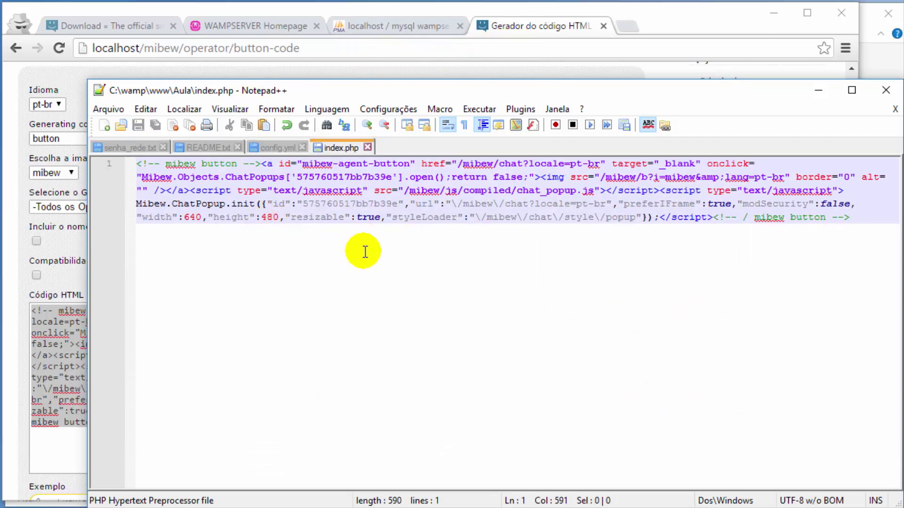
Step: Load localhost in a new tab and open the Aula project from Your Projects
{"action": "left_click", "coordinate": [542, 29]}
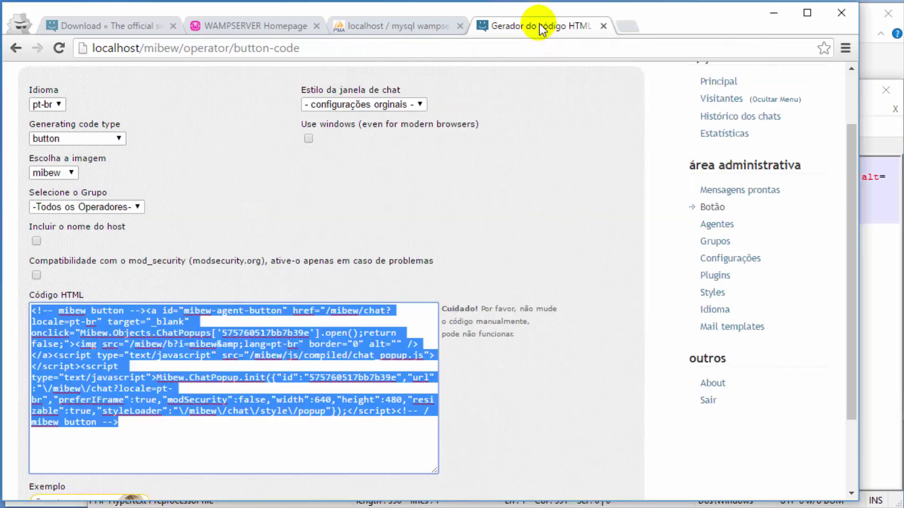
{"action": "left_click", "coordinate": [623, 32]}
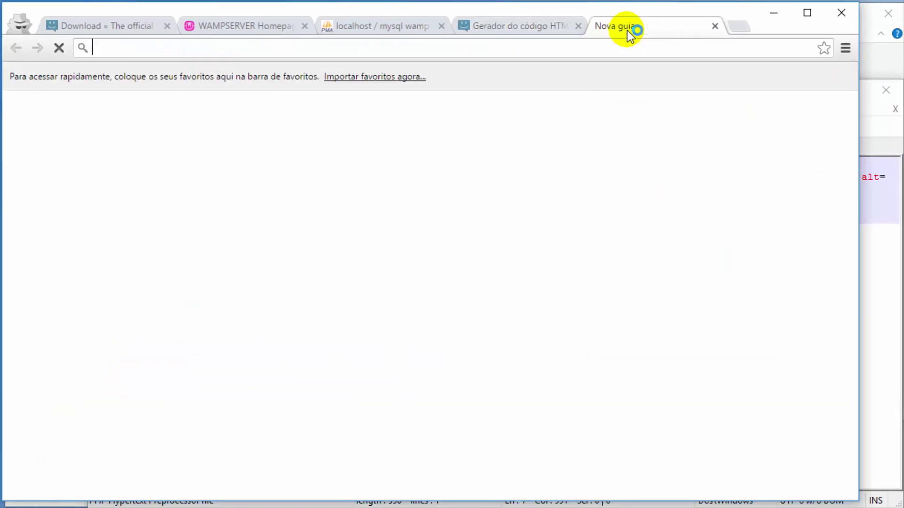
{"action": "type", "text": "lo"}
{"action": "key", "text": "Return"}
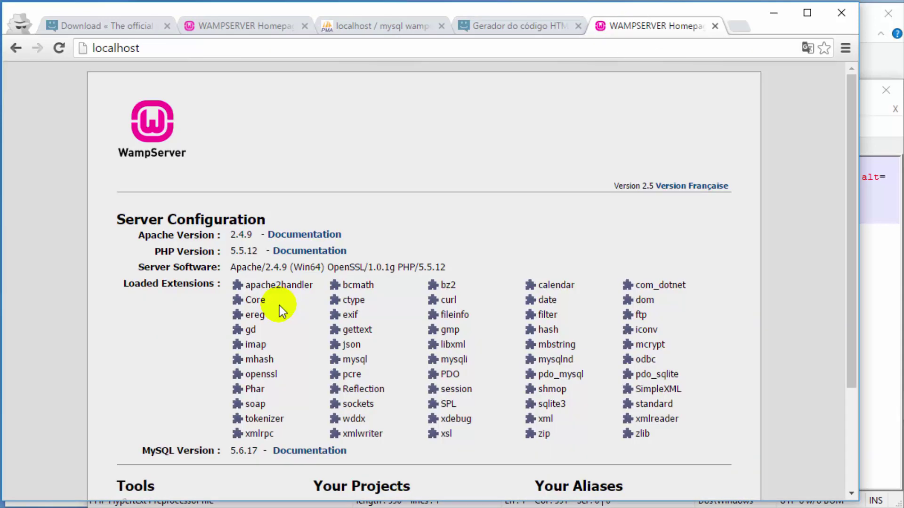
{"action": "scroll", "coordinate": [301, 301], "scroll_direction": "down", "scroll_amount": 3}
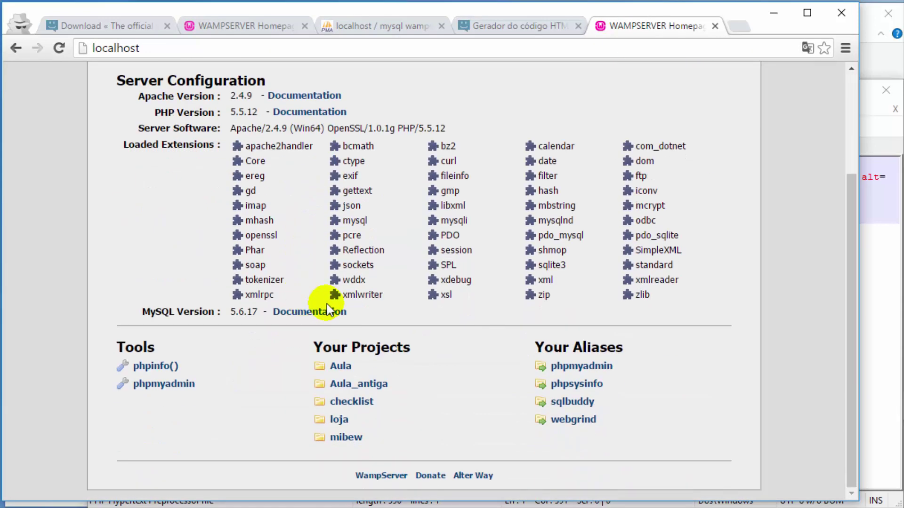
{"action": "left_click", "coordinate": [344, 369]}
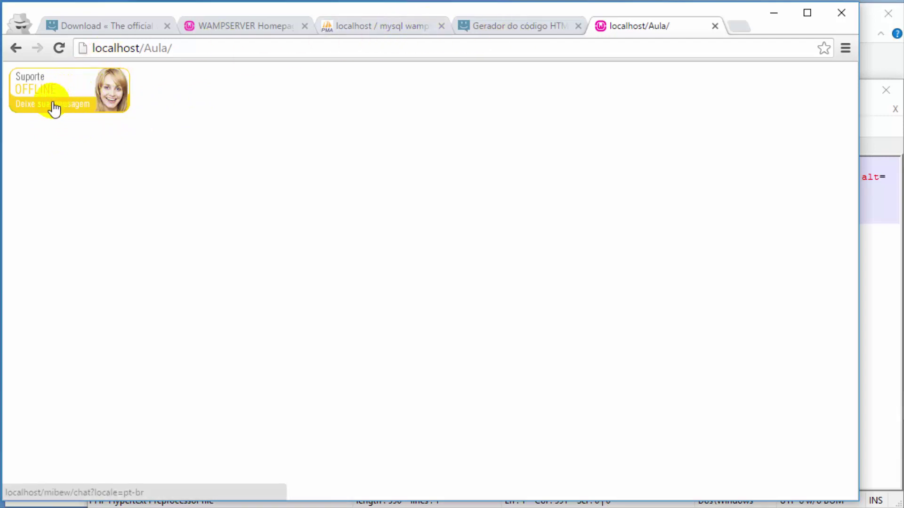
Step: Try the OFFLINE support button on the Aula page, reload it, and return to the Mibew admin tab
{"action": "left_click", "coordinate": [488, 25]}
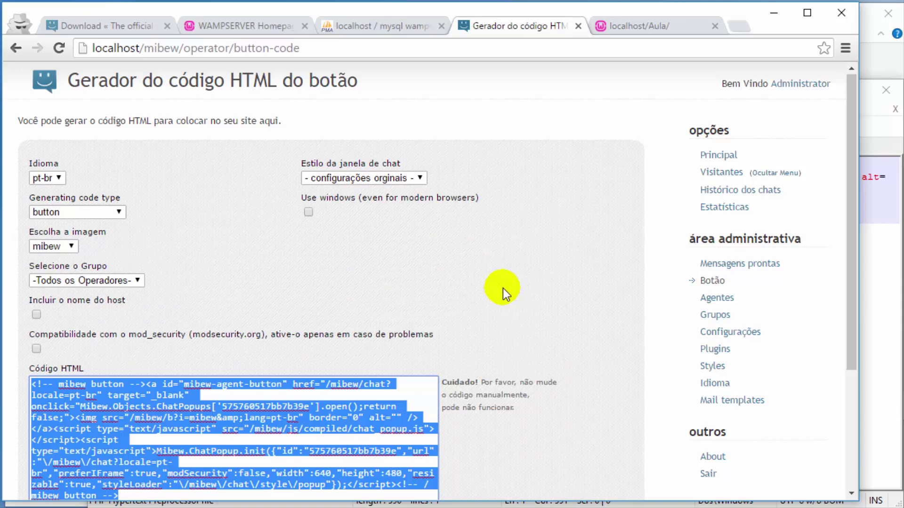
{"action": "left_click", "coordinate": [646, 23]}
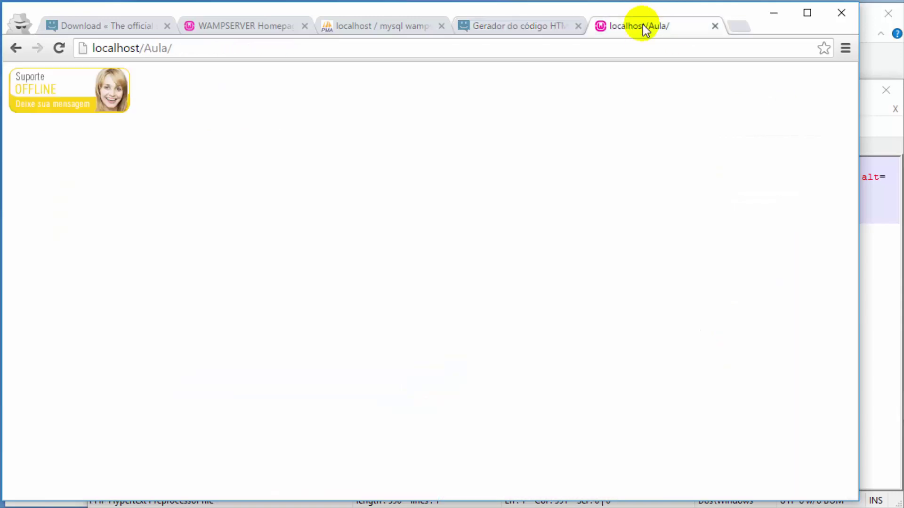
{"action": "left_click", "coordinate": [85, 93]}
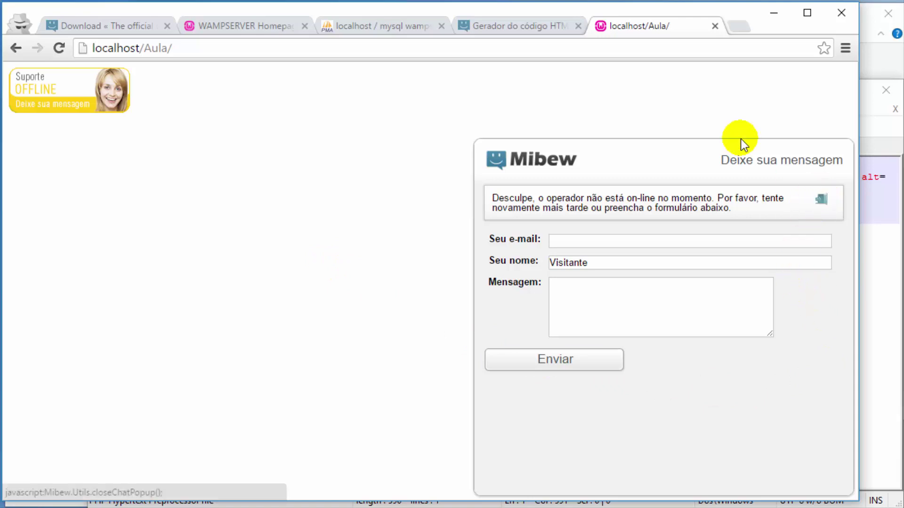
{"action": "left_click", "coordinate": [58, 48]}
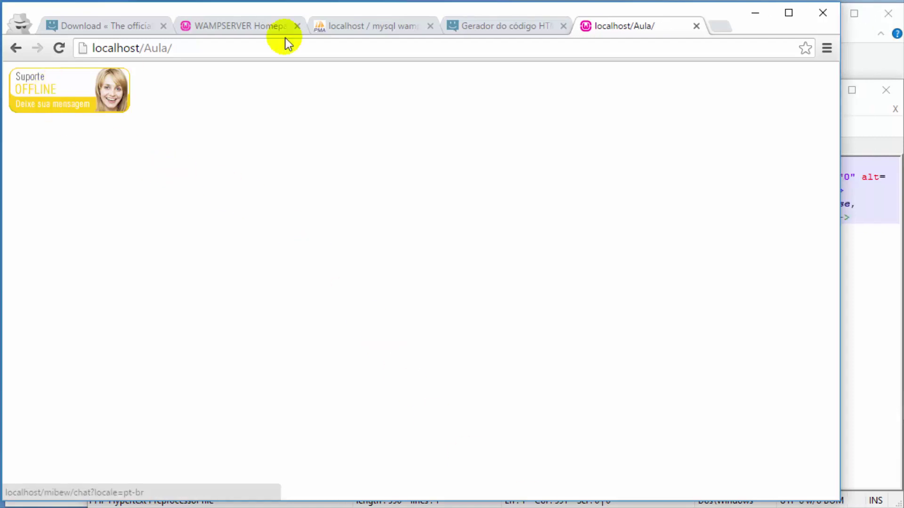
{"action": "left_click", "coordinate": [463, 19]}
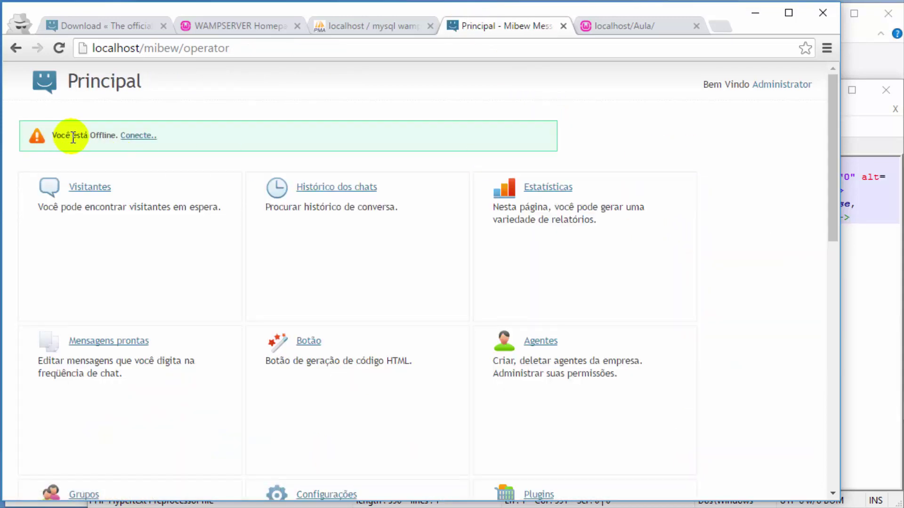
Step: Connect the operator via Conecte.. and compare the empty visitor list with the Aula test page
{"action": "left_click", "coordinate": [137, 140]}
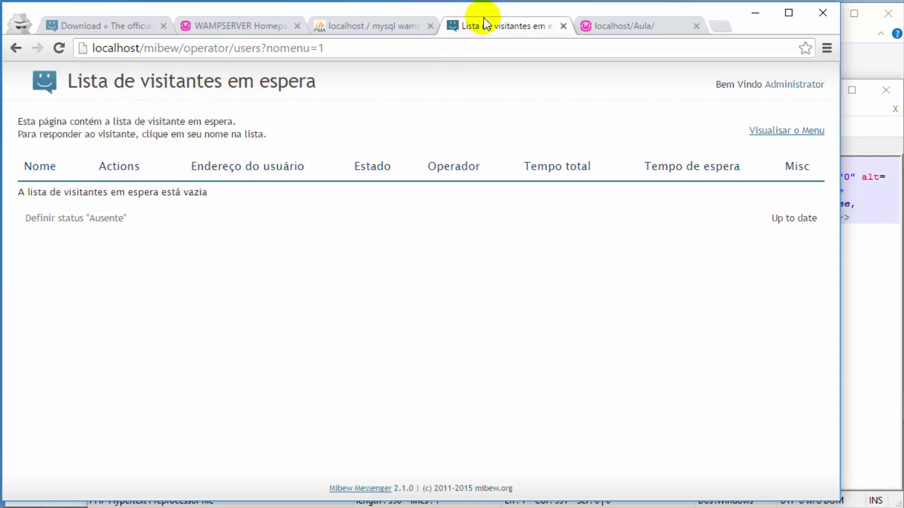
{"action": "left_click", "coordinate": [619, 26]}
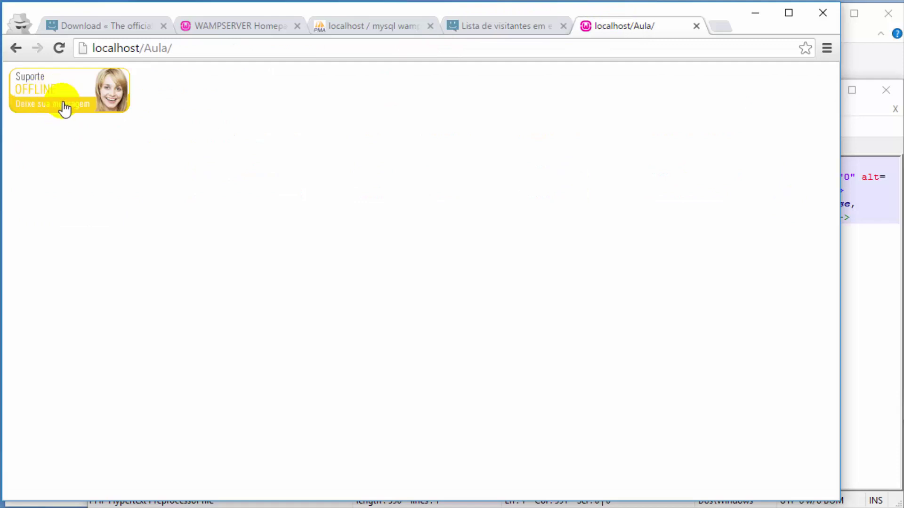
{"action": "left_click", "coordinate": [464, 29]}
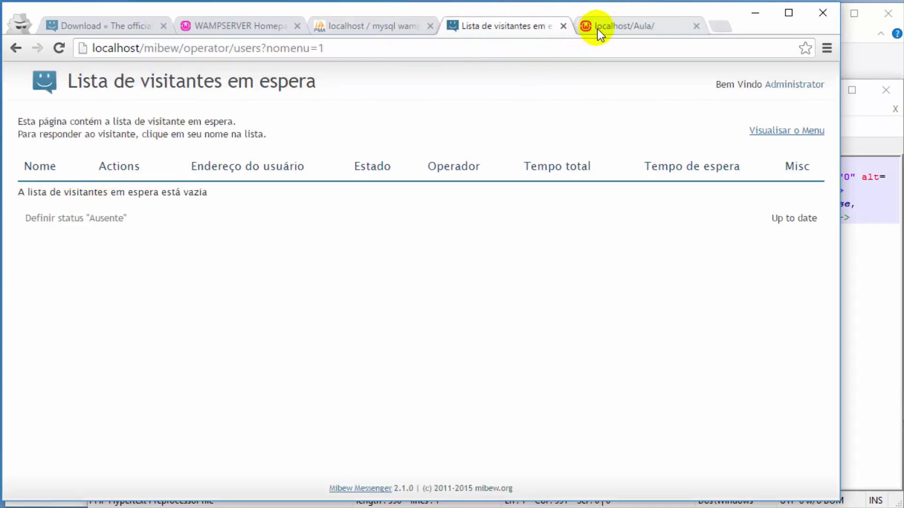
{"action": "left_click", "coordinate": [598, 30]}
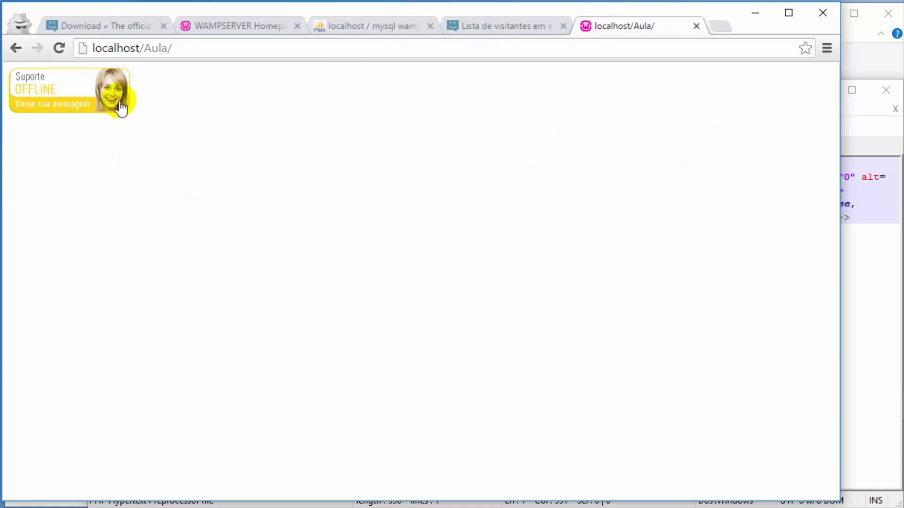
{"action": "left_click", "coordinate": [487, 28]}
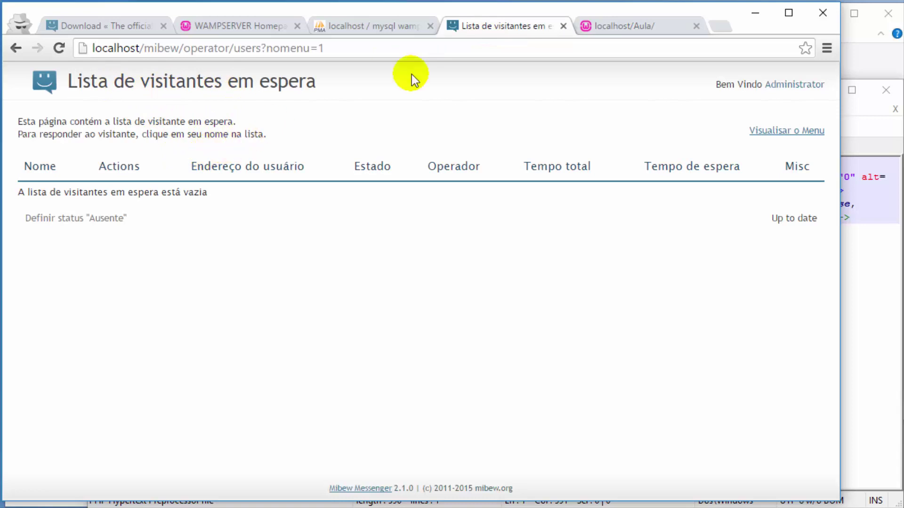
{"action": "left_click", "coordinate": [594, 19]}
{"action": "left_click", "coordinate": [192, 45]}
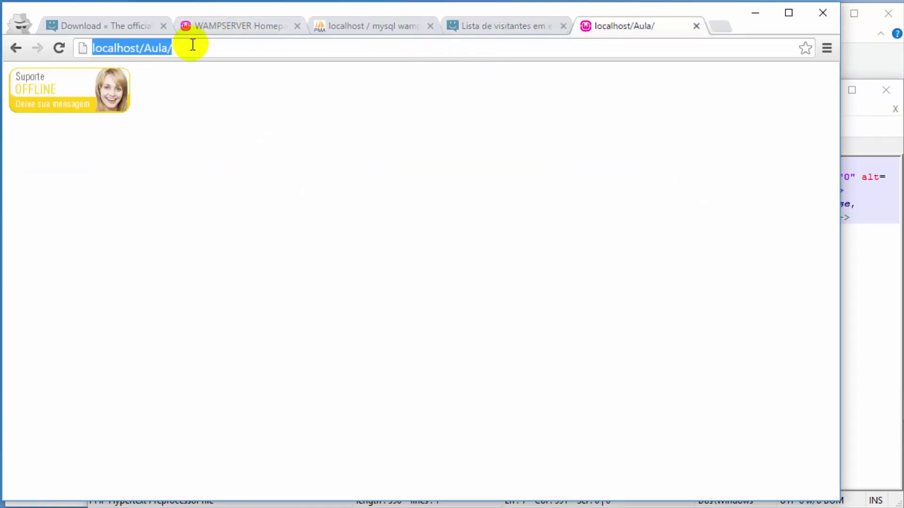
Step: Reload the Aula test page so its support button shows ONLINE
{"action": "key", "text": "Return"}
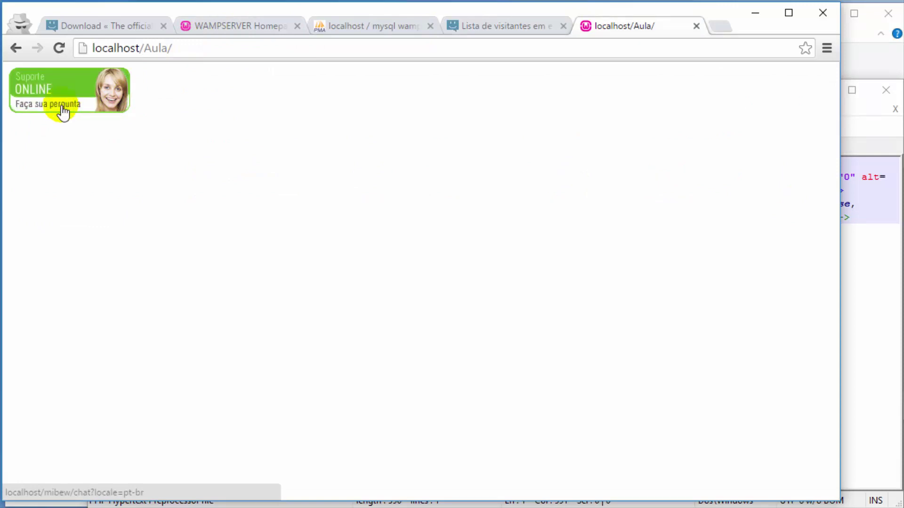
{"action": "left_click", "coordinate": [470, 27]}
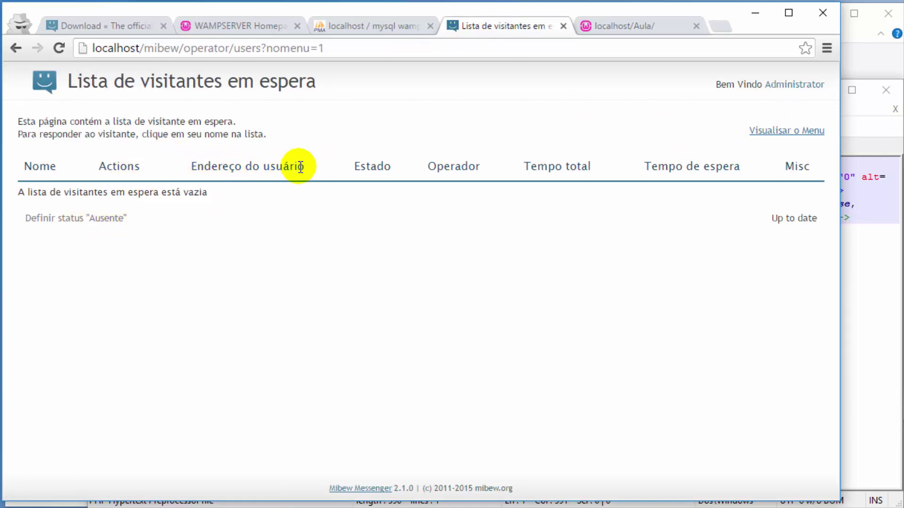
{"action": "left_click", "coordinate": [614, 27]}
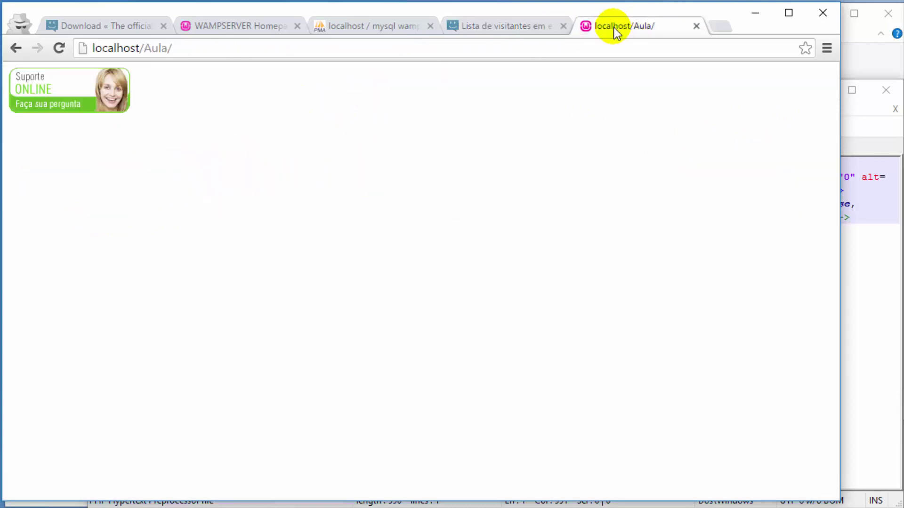
Step: Start a support chat from the ONLINE button as visitor Visitante01
{"action": "left_click", "coordinate": [61, 91]}
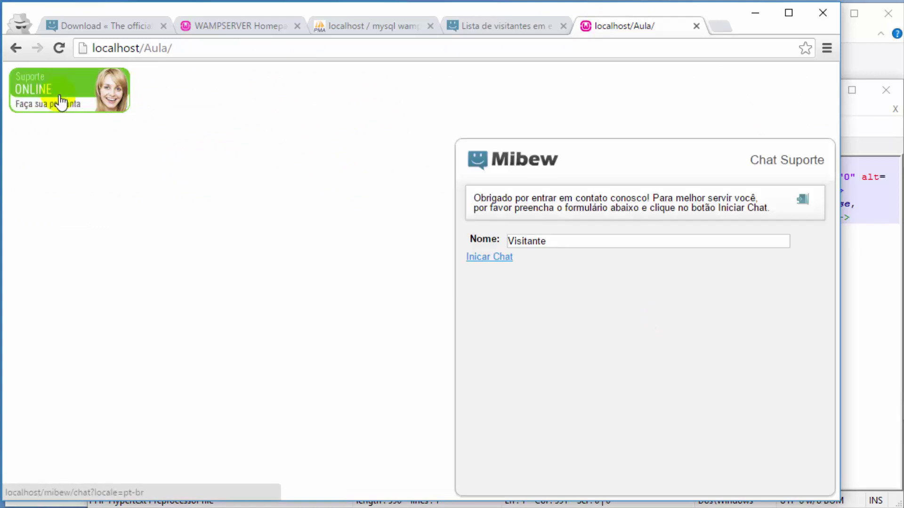
{"action": "left_click", "coordinate": [550, 247]}
{"action": "type", "text": "01"}
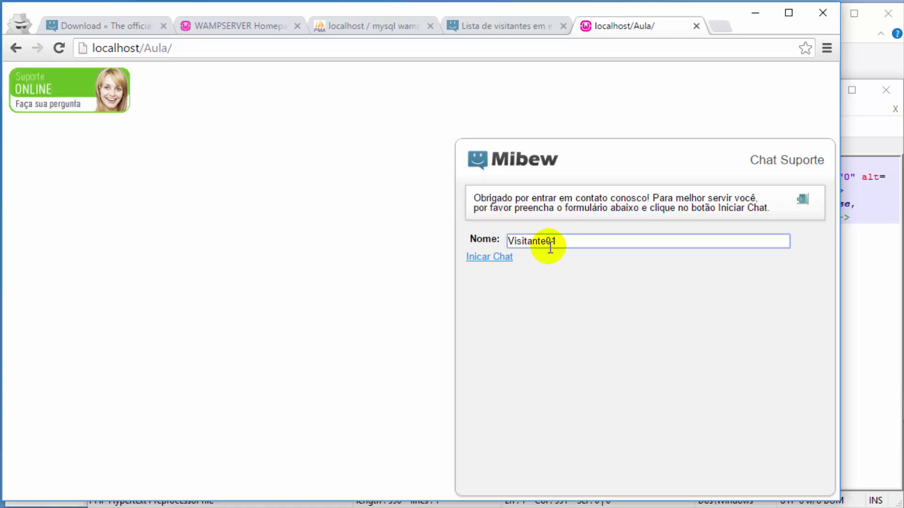
{"action": "left_click", "coordinate": [500, 262]}
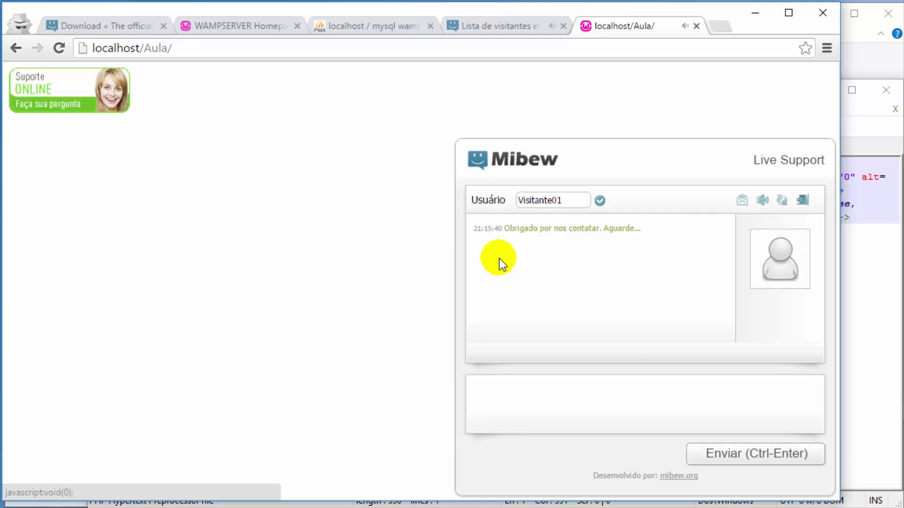
Step: Open Visitante01's chat from the visitor list and place operator and visitor windows side by side
{"action": "left_click", "coordinate": [504, 26]}
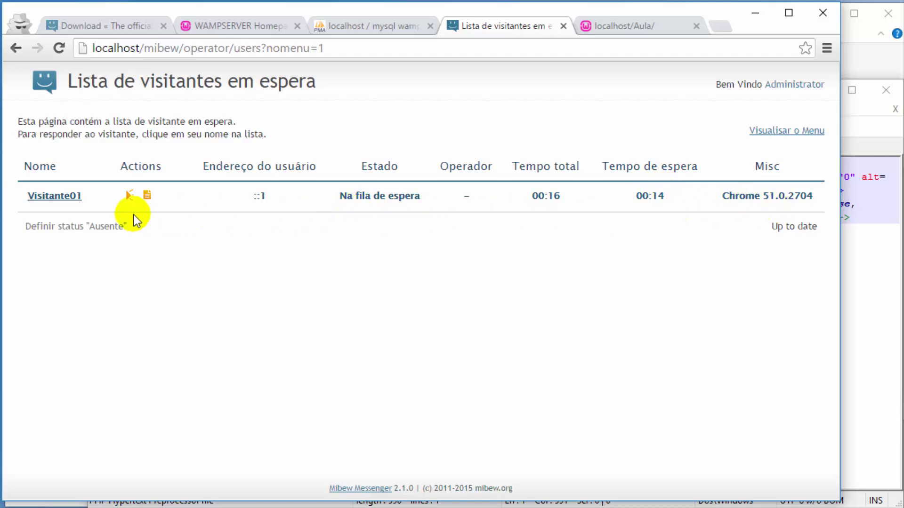
{"action": "left_click", "coordinate": [63, 199]}
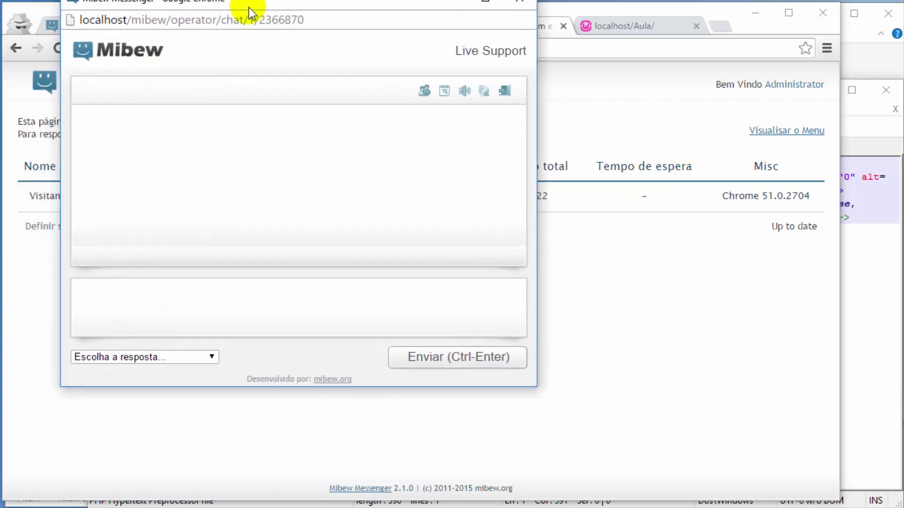
{"action": "left_click_drag", "start_coordinate": [248, 7], "coordinate": [196, 29]}
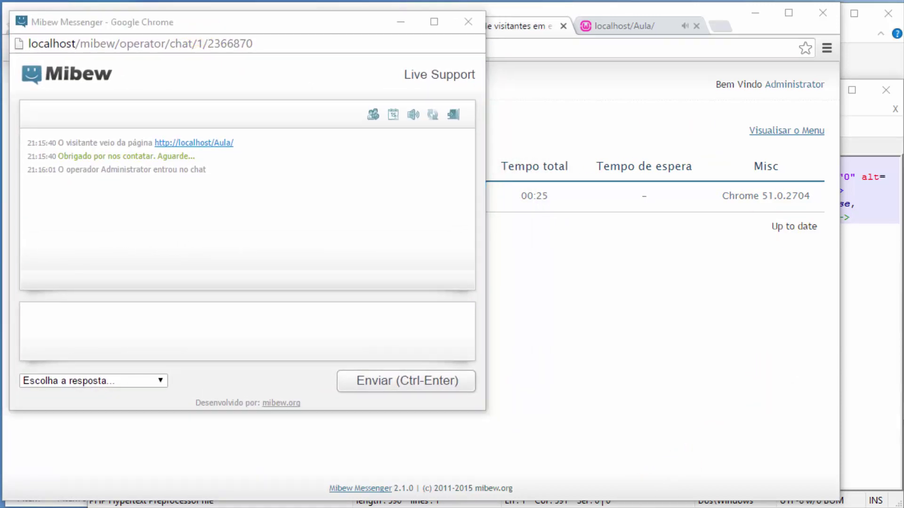
{"action": "left_click", "coordinate": [636, 26]}
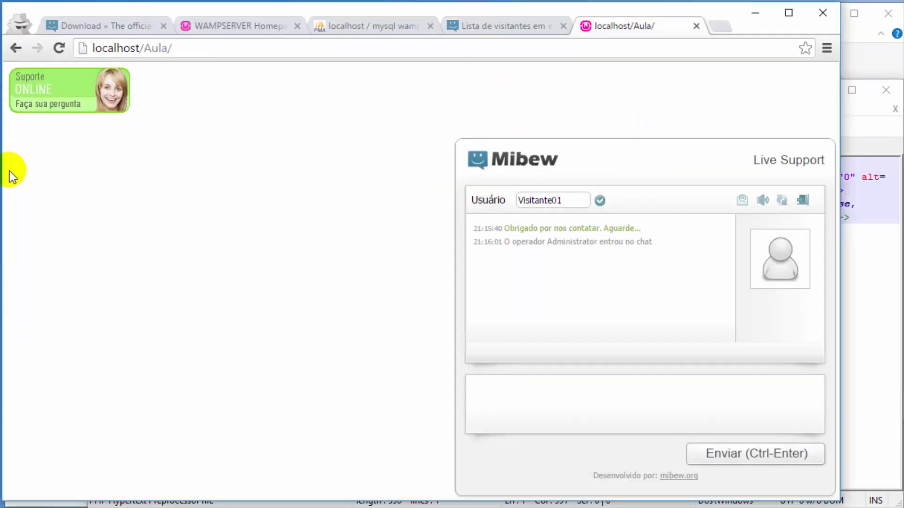
{"action": "left_click_drag", "start_coordinate": [3, 175], "coordinate": [447, 195]}
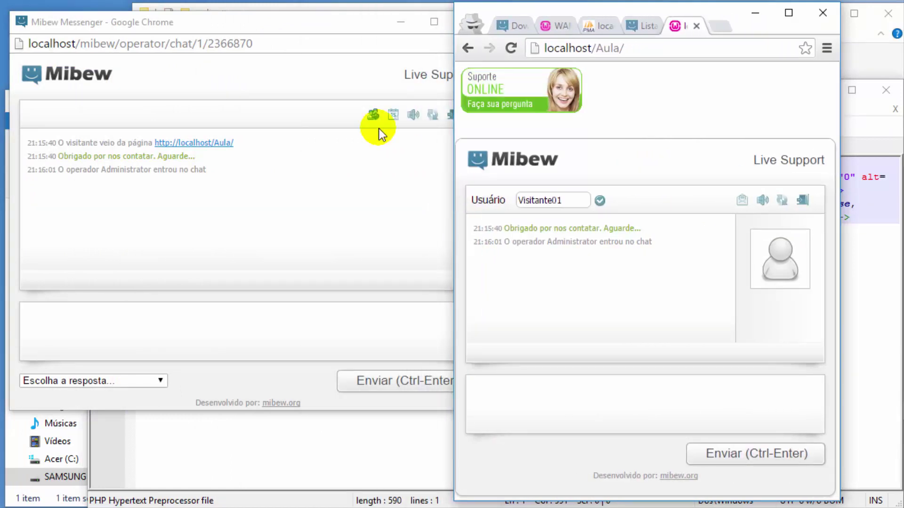
Step: Make the operator chat window taller and narrower to fit beside the visitor chat
{"action": "left_click", "coordinate": [322, 31]}
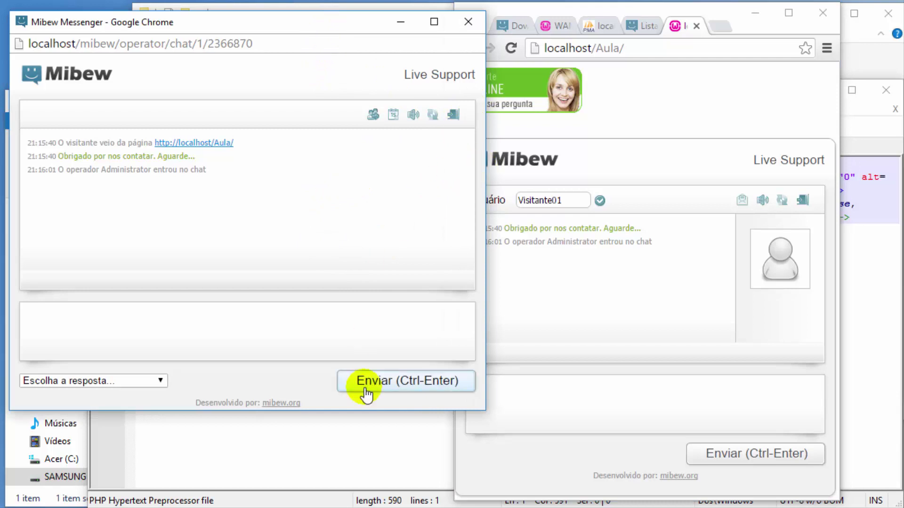
{"action": "left_click_drag", "start_coordinate": [341, 410], "coordinate": [329, 455]}
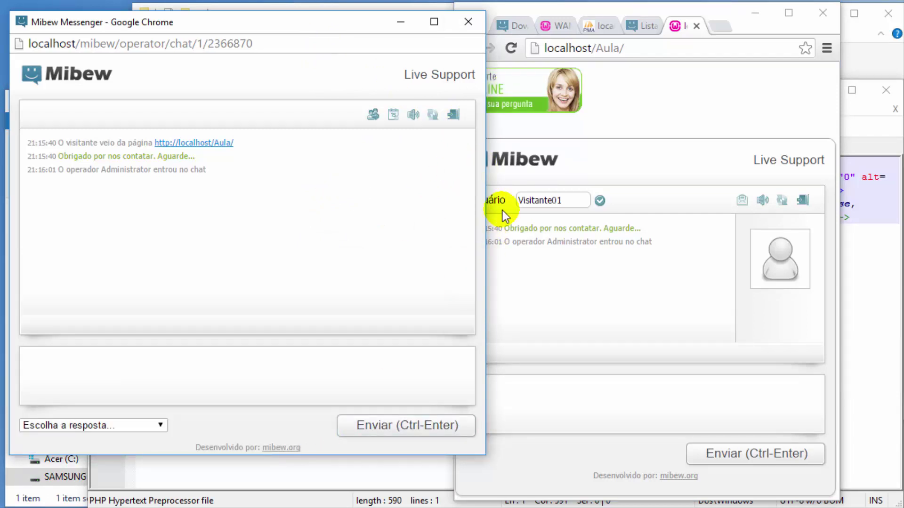
{"action": "left_click_drag", "start_coordinate": [485, 165], "coordinate": [446, 180]}
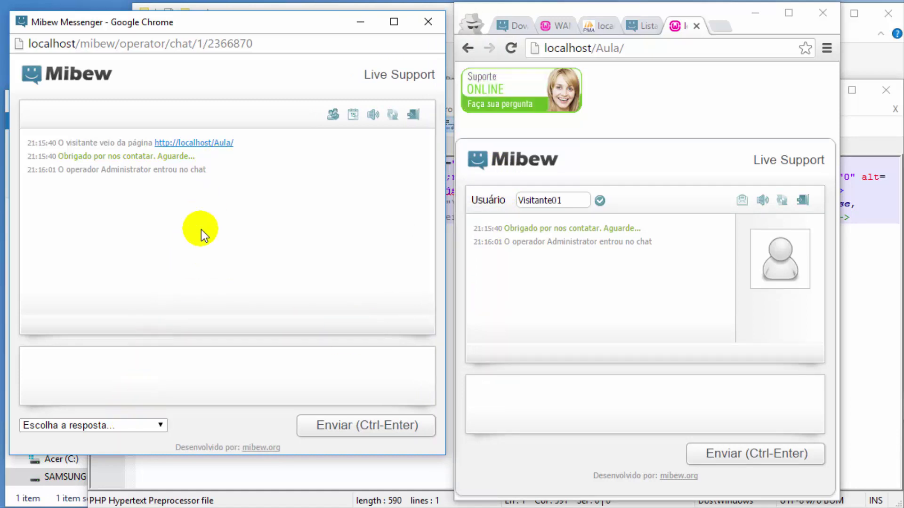
{"action": "left_click", "coordinate": [292, 376]}
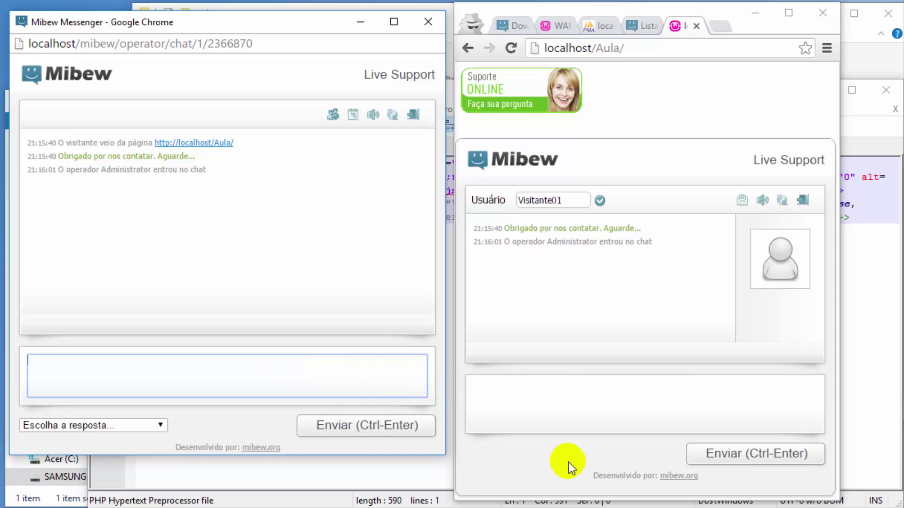
Step: Send the visitor question 'Qual é a linguagem utilizada para desenvolvimento web?'
{"action": "left_click", "coordinate": [575, 484]}
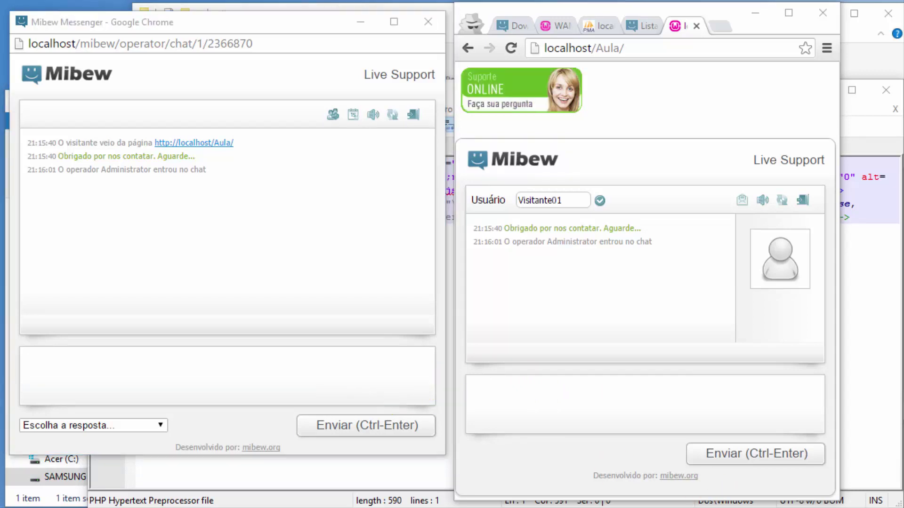
{"action": "left_click", "coordinate": [548, 416]}
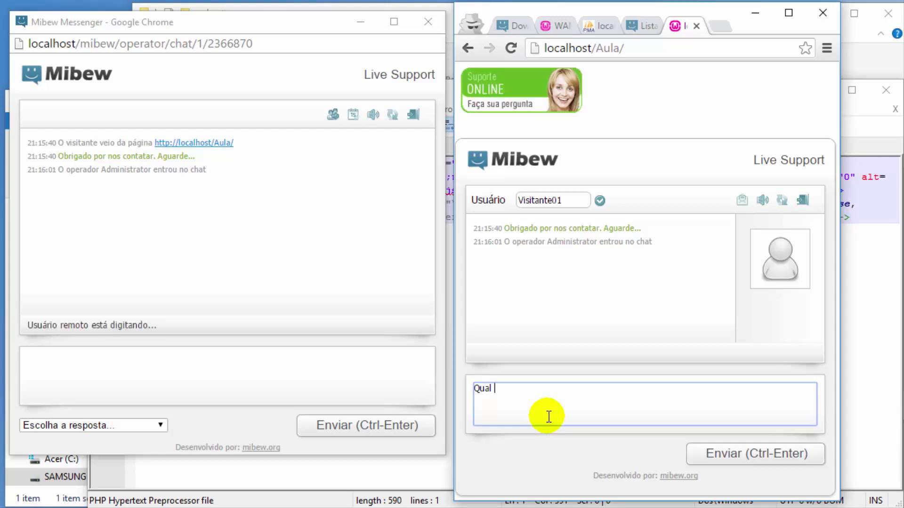
{"action": "type", "text": "é "}
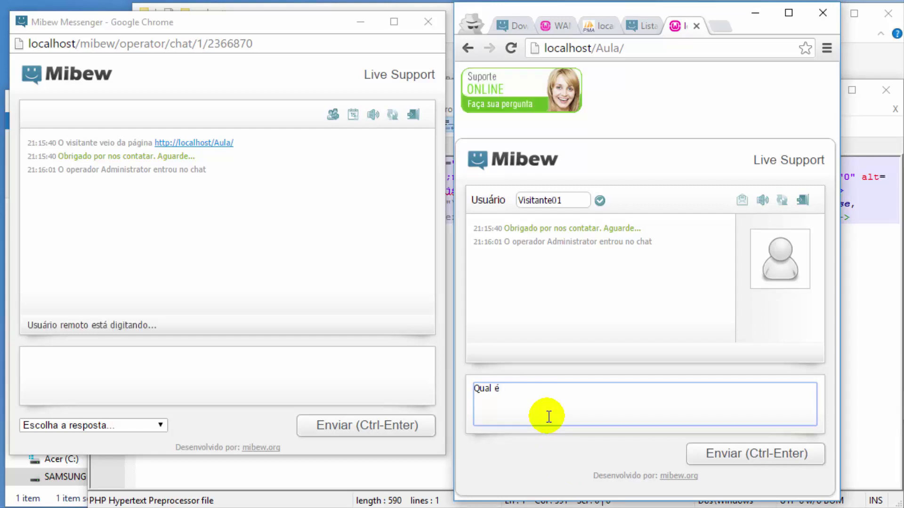
{"action": "type", "text": "a lingua"}
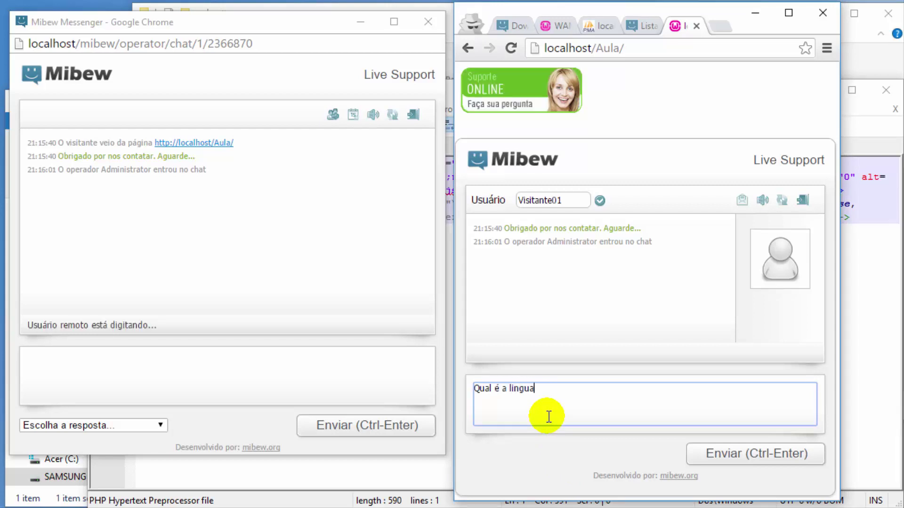
{"action": "type", "text": "gem uti"}
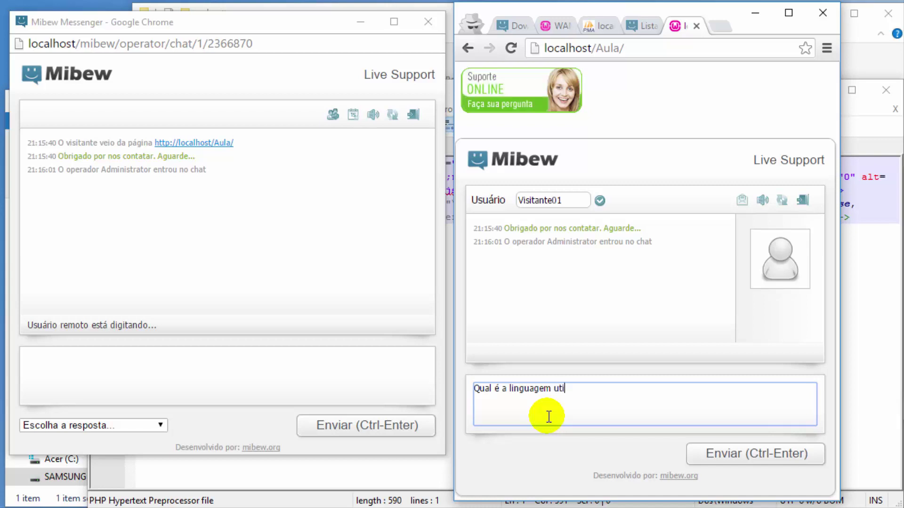
{"action": "type", "text": "lizada oa"}
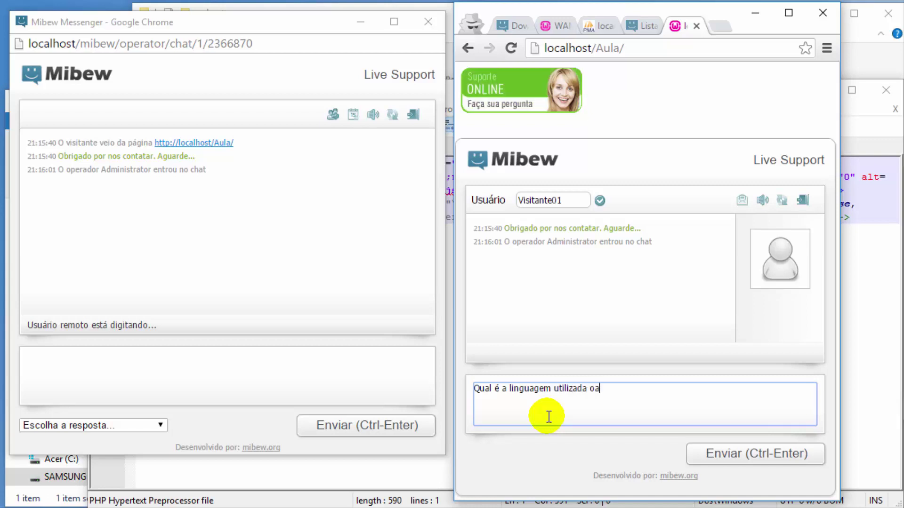
{"action": "key", "text": "BackSpace"}
{"action": "key", "text": "BackSpace"}
{"action": "type", "text": "para des"}
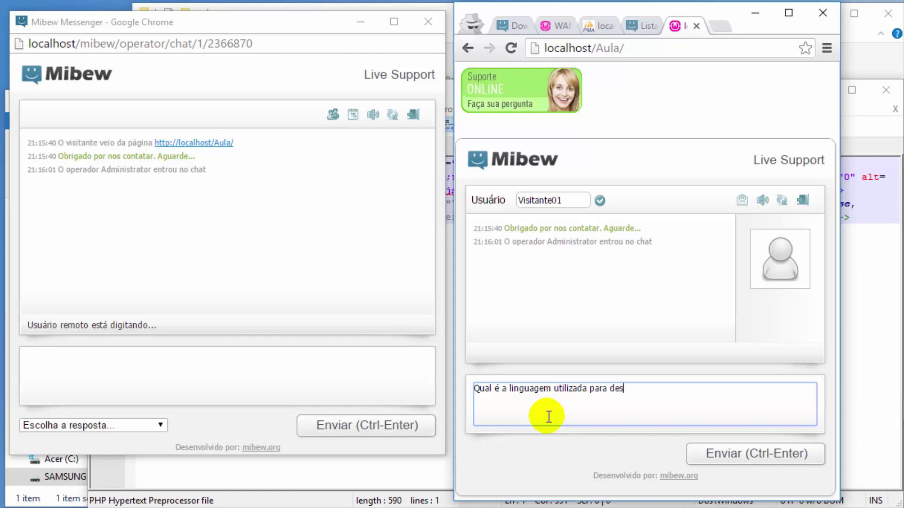
{"action": "type", "text": "envolvimento "}
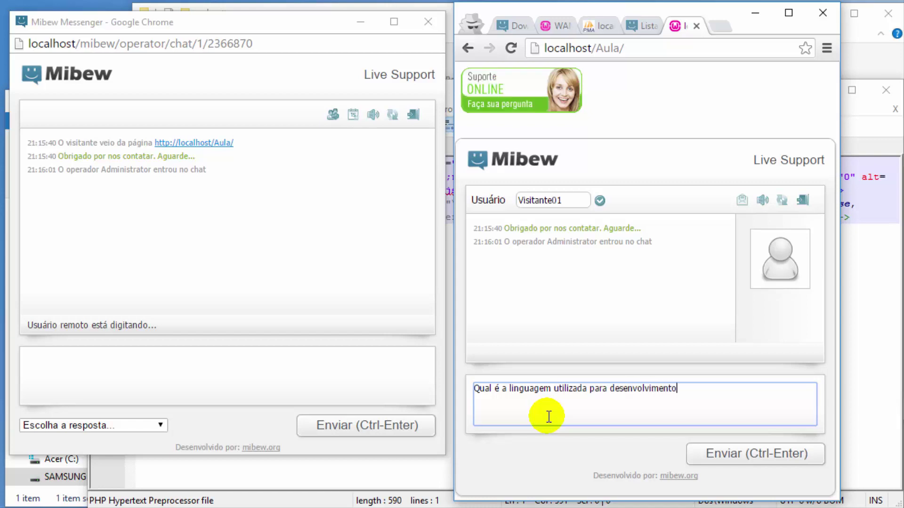
{"action": "type", "text": "web."}
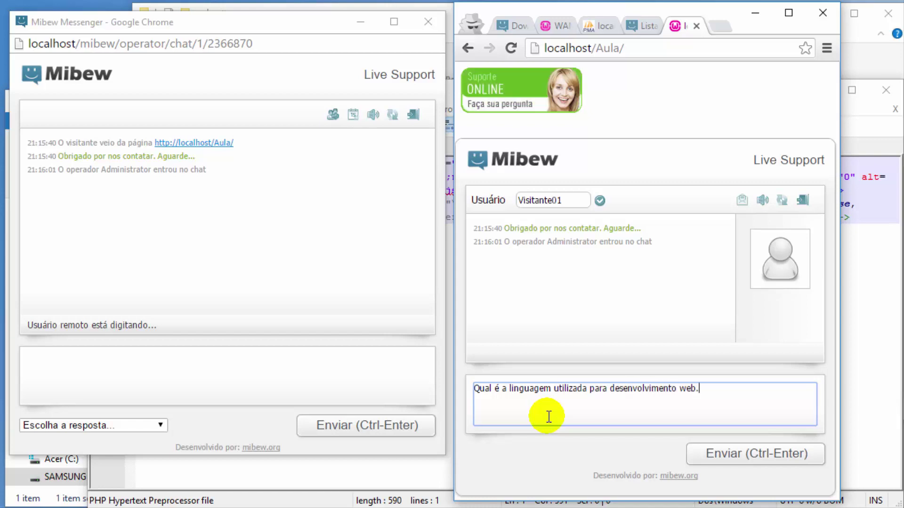
{"action": "key", "text": "BackSpace"}
{"action": "type", "text": "?"}
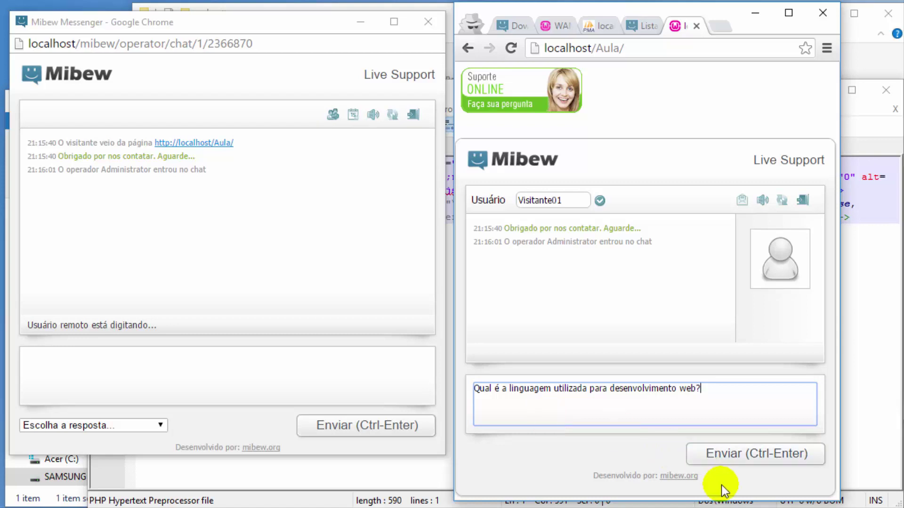
{"action": "left_click", "coordinate": [741, 457]}
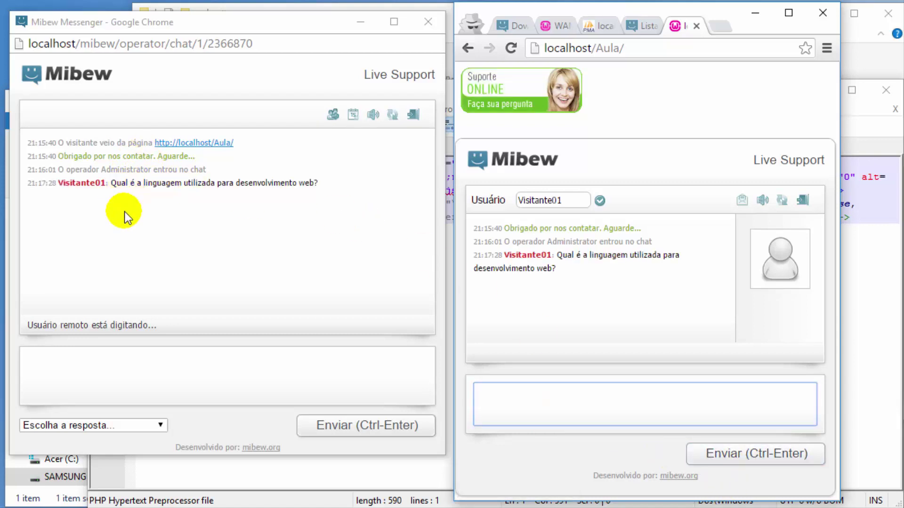
Step: Reply 'PHP' from the operator window, then answer 'ok' as Visitante01
{"action": "left_click", "coordinate": [124, 361]}
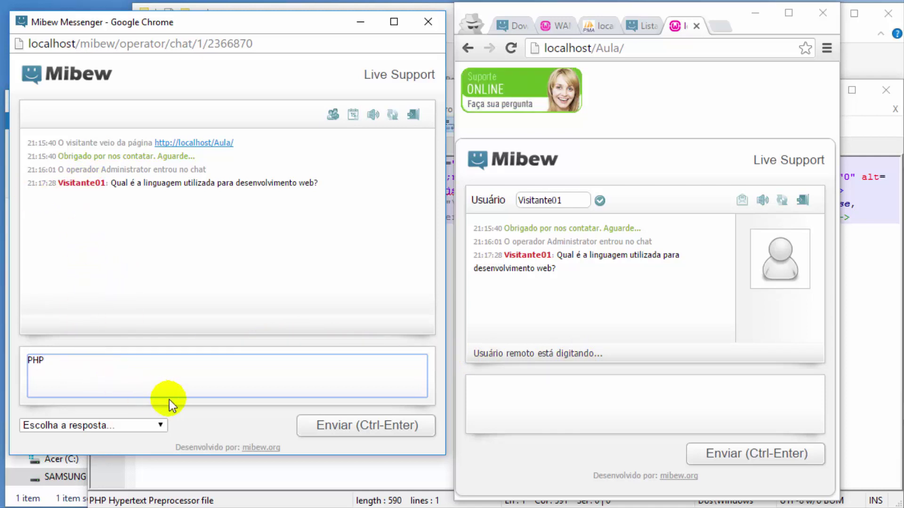
{"action": "left_click", "coordinate": [329, 424]}
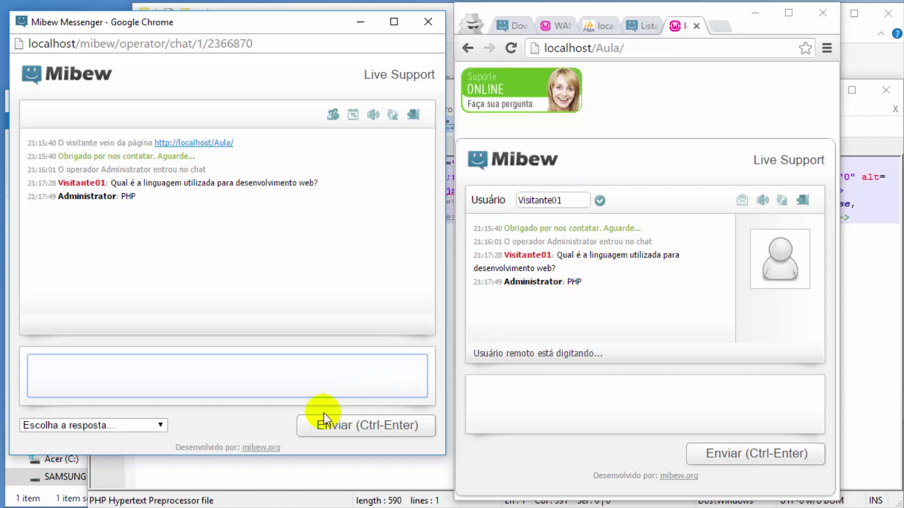
{"action": "left_click", "coordinate": [577, 391]}
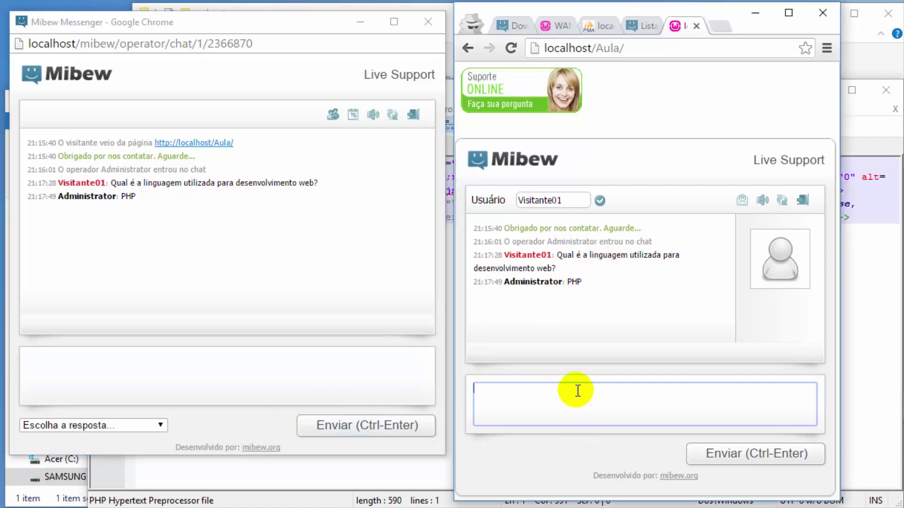
{"action": "type", "text": "ok"}
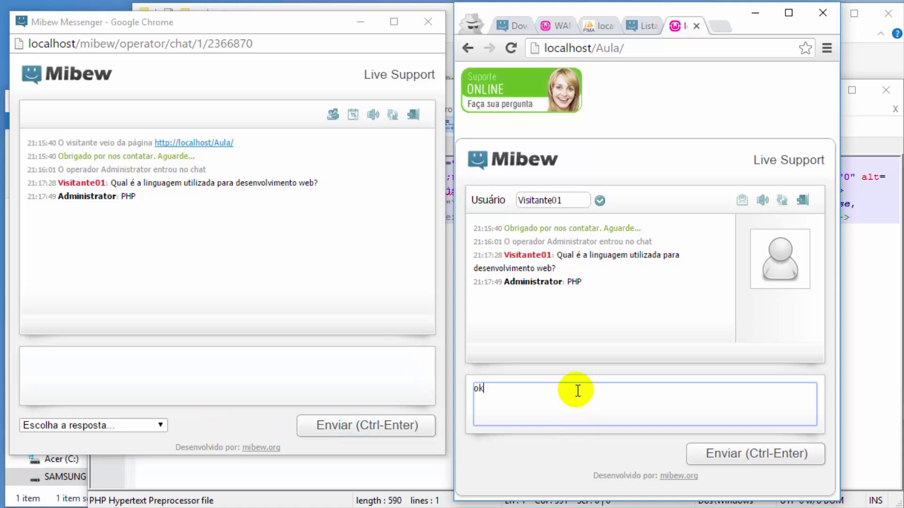
{"action": "left_click", "coordinate": [743, 456]}
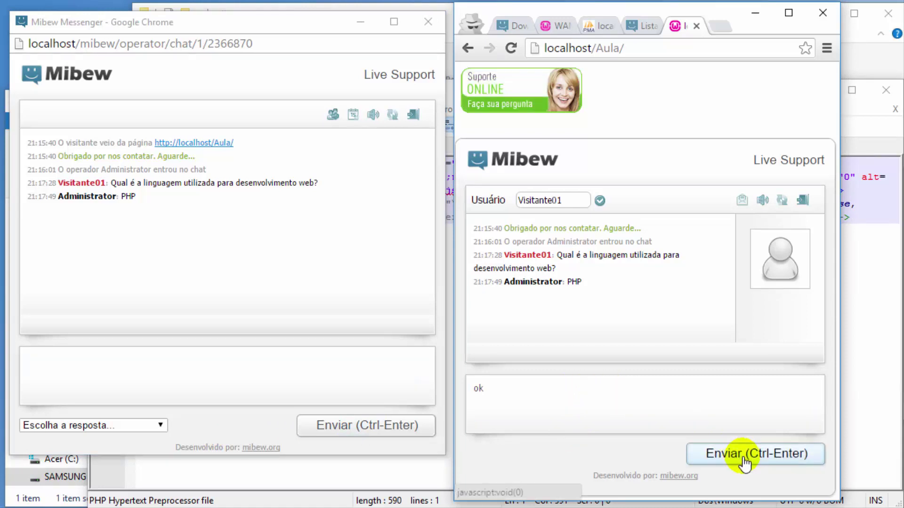
{"action": "left_click", "coordinate": [62, 426]}
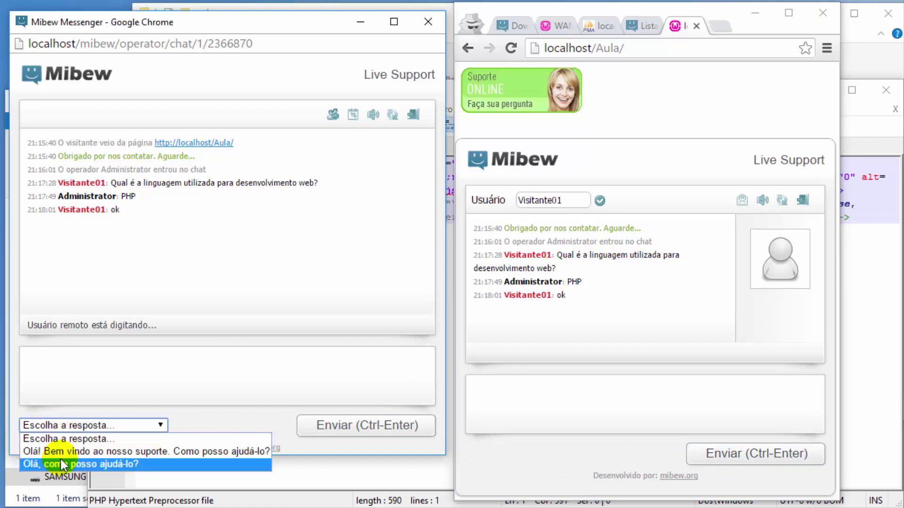
Step: Send the canned operator greeting 'Olá, como posso ajudá-lo?' to the visitor
{"action": "left_click", "coordinate": [89, 464]}
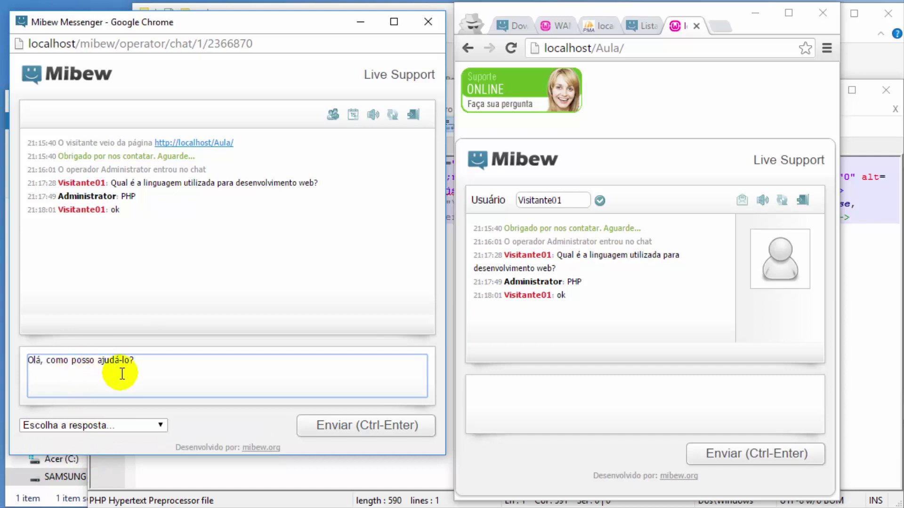
{"action": "left_click", "coordinate": [350, 426]}
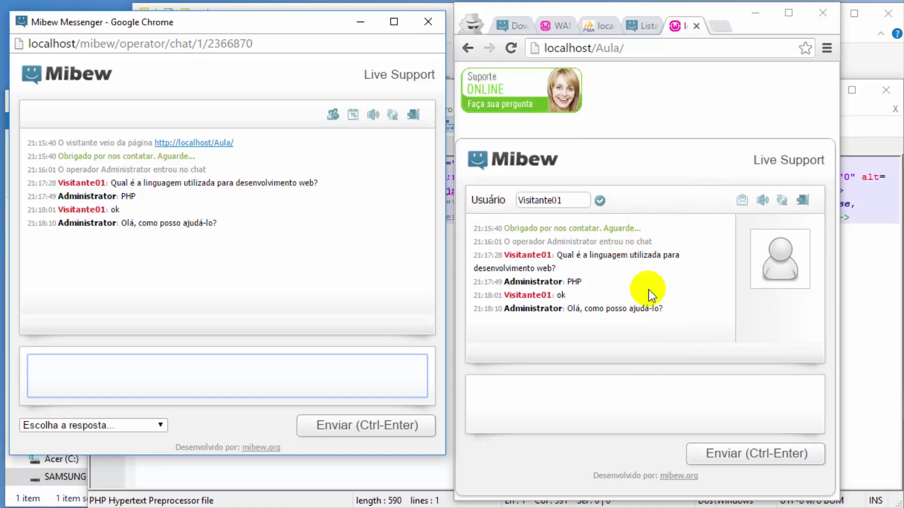
Step: Leave the finished chat on both the visitor and operator sides, then widen the test-site window
{"action": "left_click", "coordinate": [803, 199]}
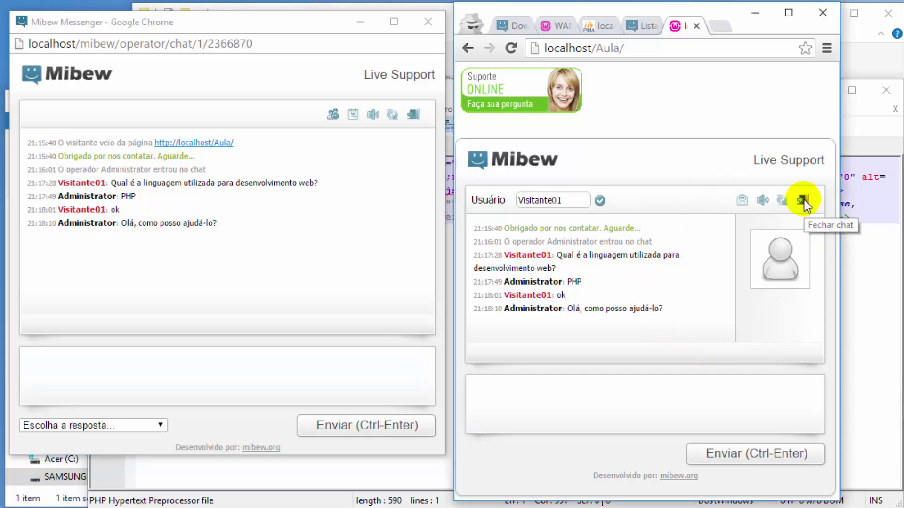
{"action": "left_click", "coordinate": [774, 301]}
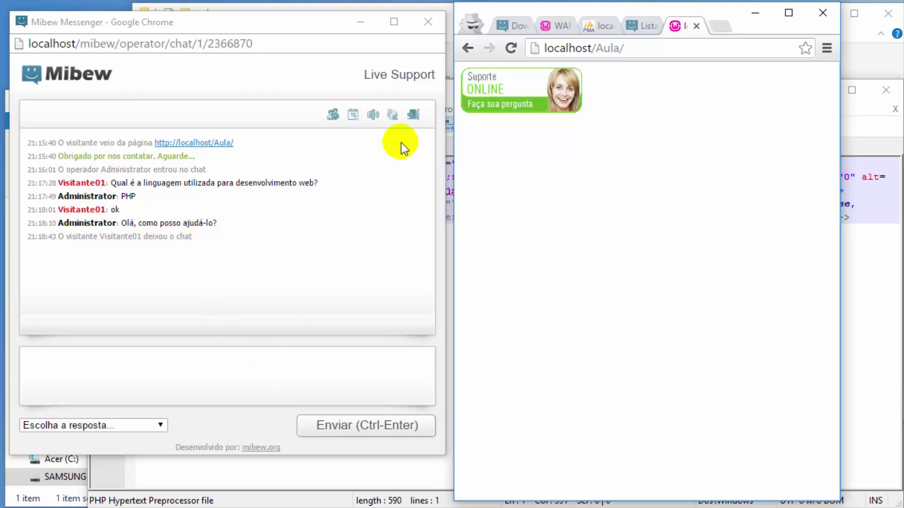
{"action": "left_click", "coordinate": [416, 114]}
{"action": "left_click", "coordinate": [362, 211]}
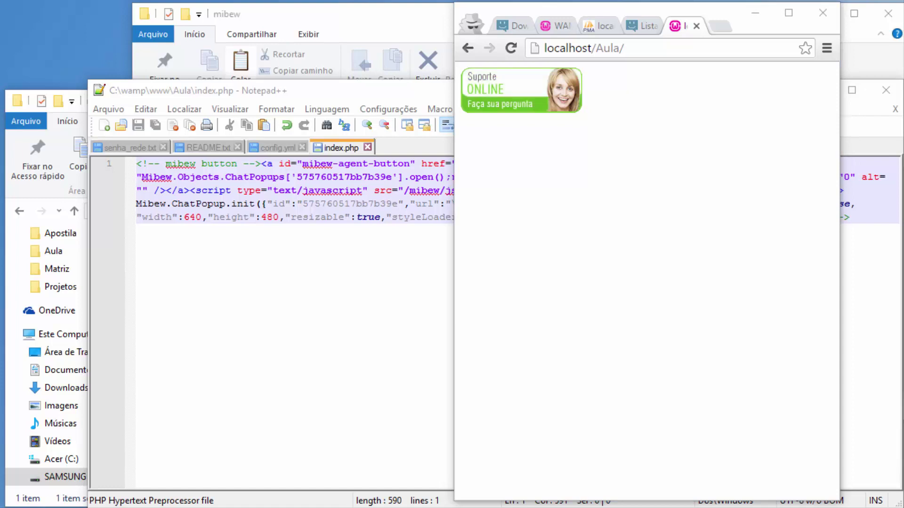
{"action": "left_click_drag", "start_coordinate": [453, 260], "coordinate": [6, 259]}
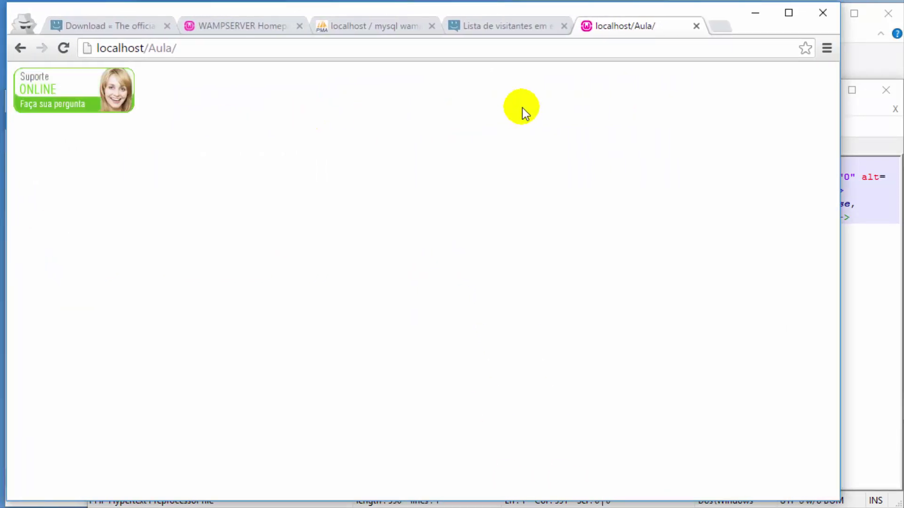
Step: Search the Histórico dos chats page for 'visit' from the operator menu
{"action": "left_click", "coordinate": [507, 26]}
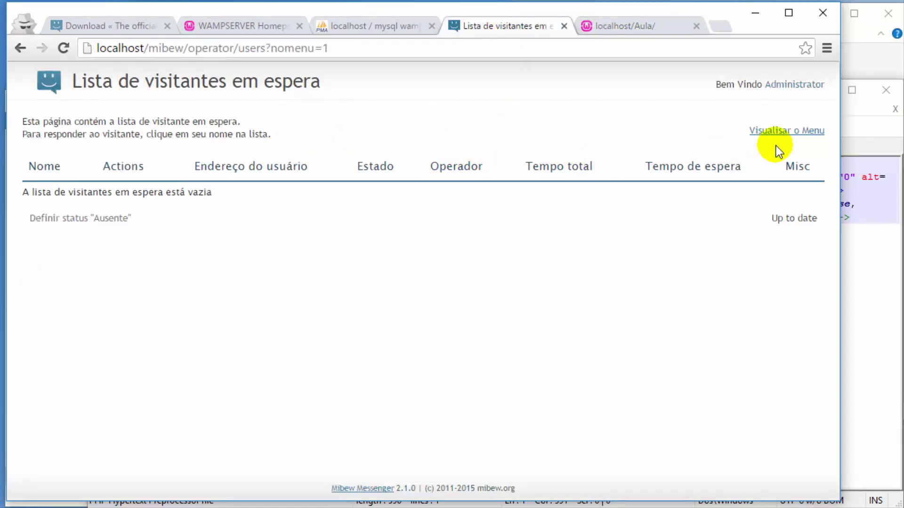
{"action": "left_click", "coordinate": [783, 132]}
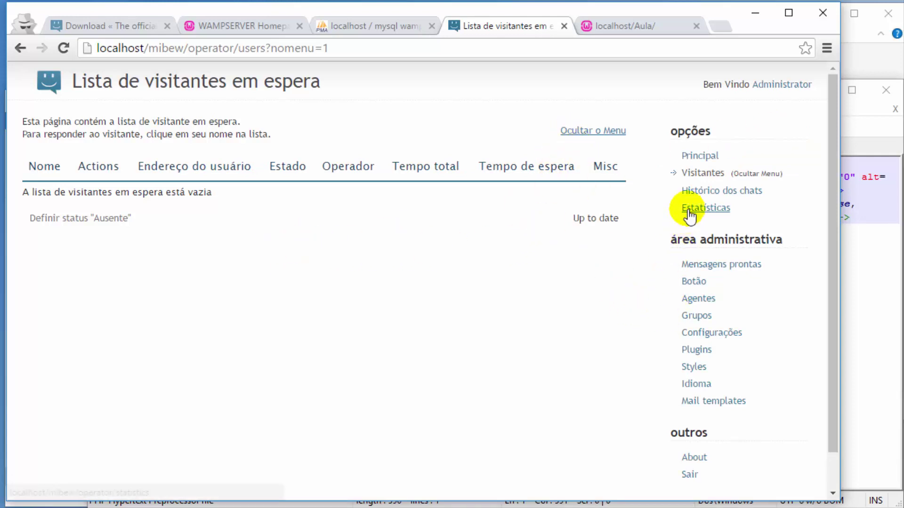
{"action": "left_click", "coordinate": [694, 191]}
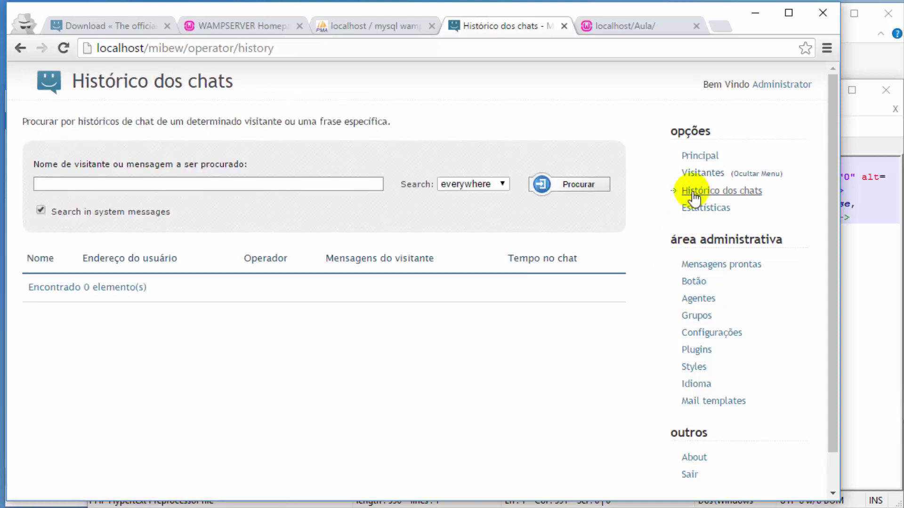
{"action": "left_click", "coordinate": [340, 187]}
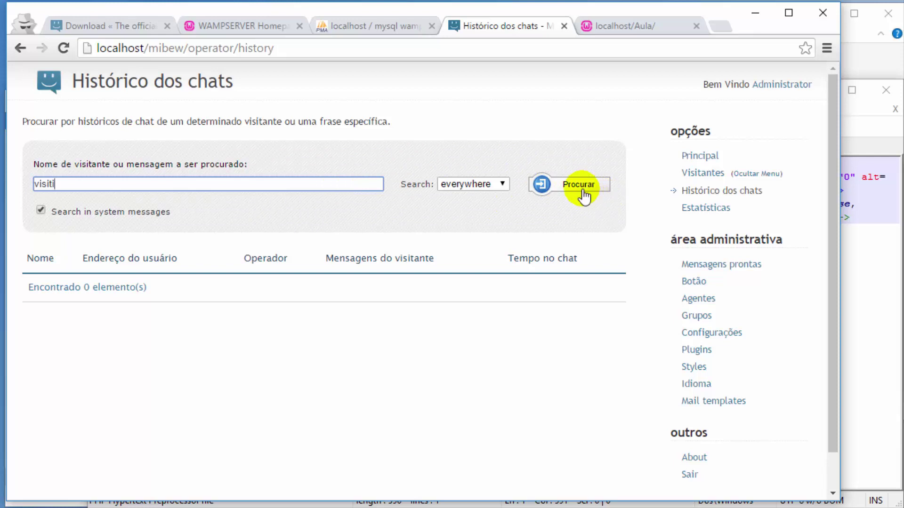
{"action": "left_click", "coordinate": [563, 186]}
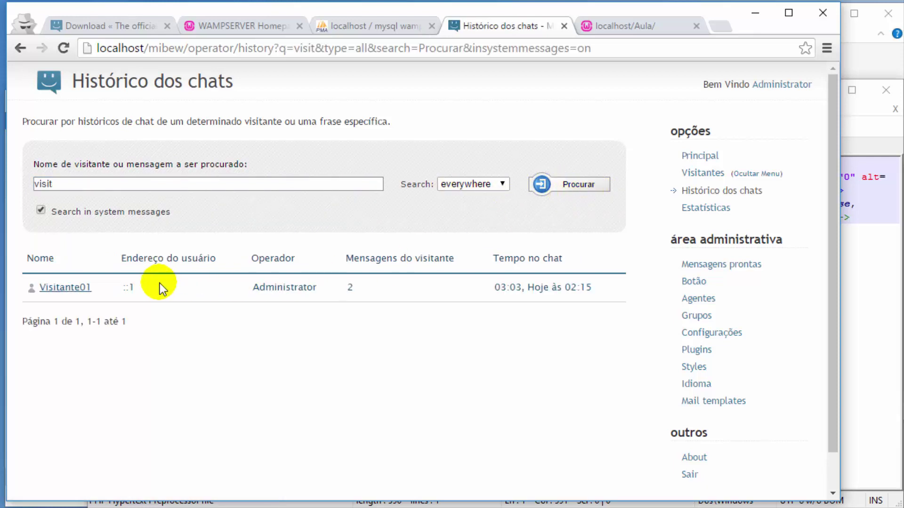
{"action": "left_click", "coordinate": [68, 286]}
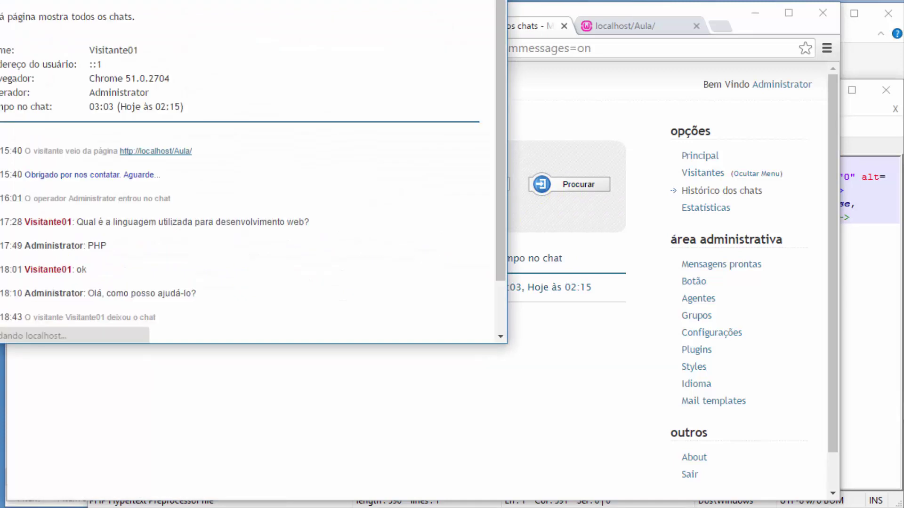
{"action": "left_click_drag", "start_coordinate": [354, 12], "coordinate": [320, 18]}
{"action": "scroll", "coordinate": [326, 240], "scroll_direction": "down", "scroll_amount": 3}
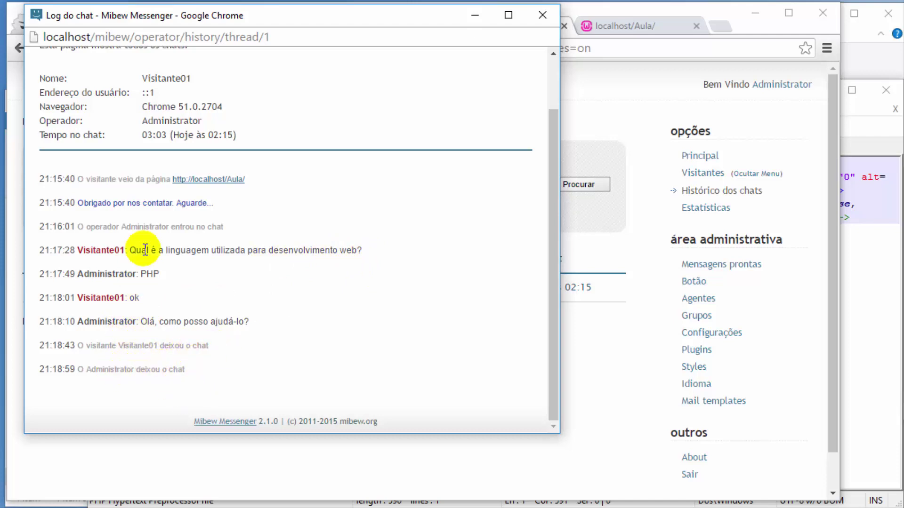
{"action": "left_click", "coordinate": [542, 16]}
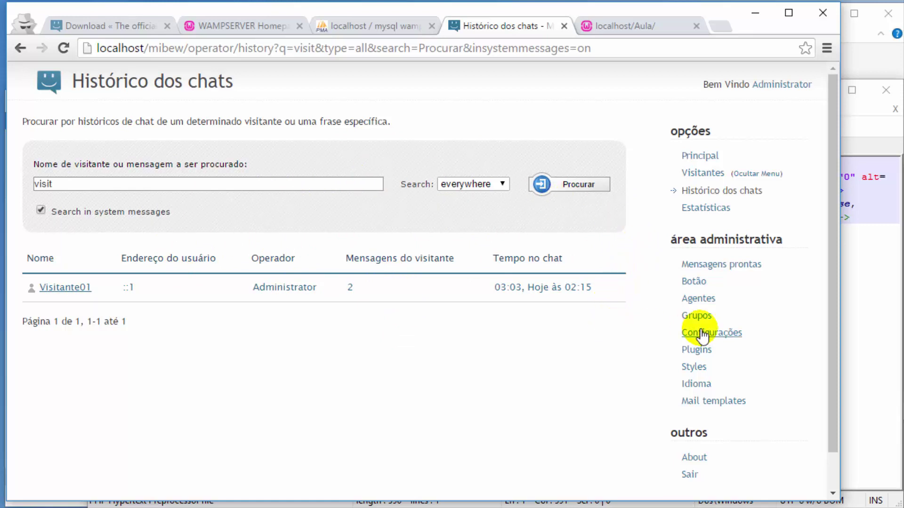
{"action": "left_click", "coordinate": [698, 301]}
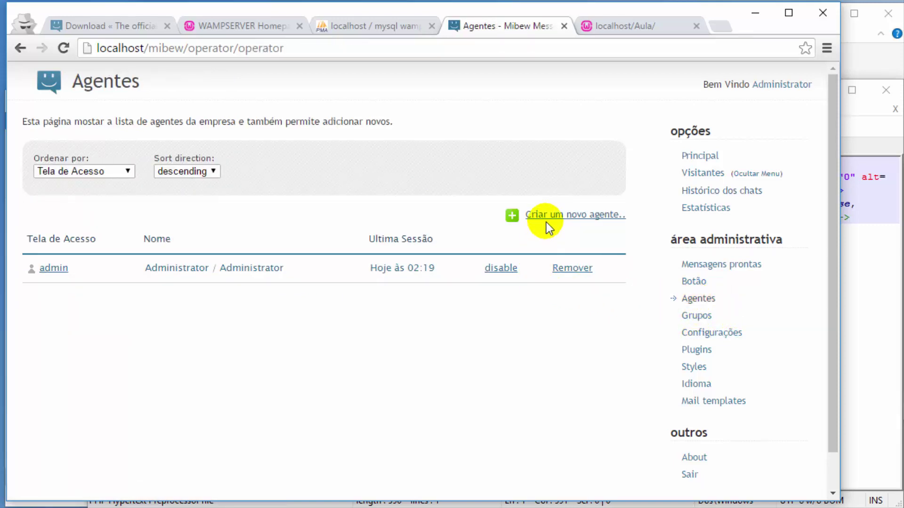
{"action": "left_click", "coordinate": [547, 217]}
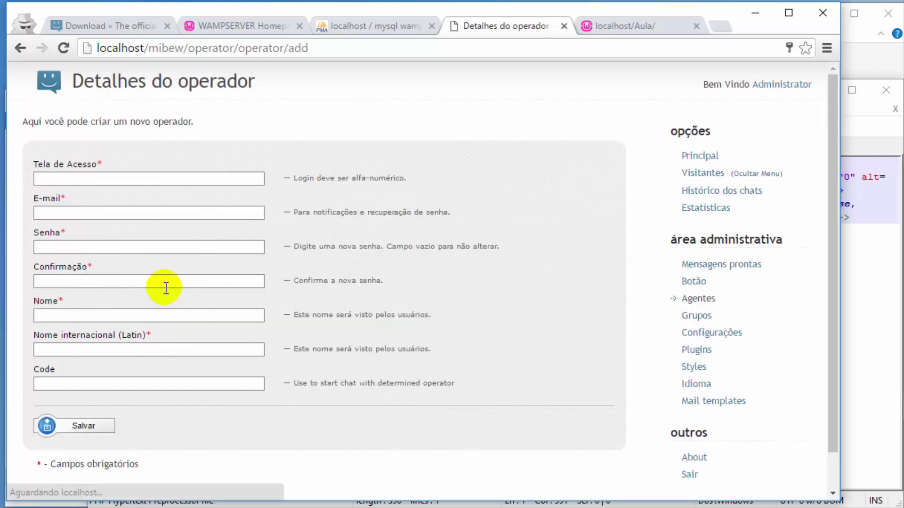
{"action": "left_click", "coordinate": [123, 179]}
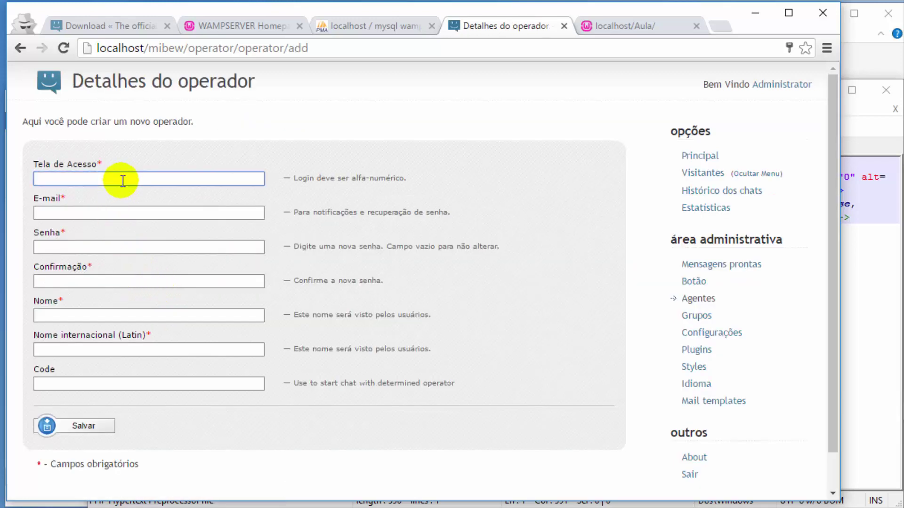
{"action": "double_click", "coordinate": [123, 179]}
{"action": "key", "text": "ctrl+c"}
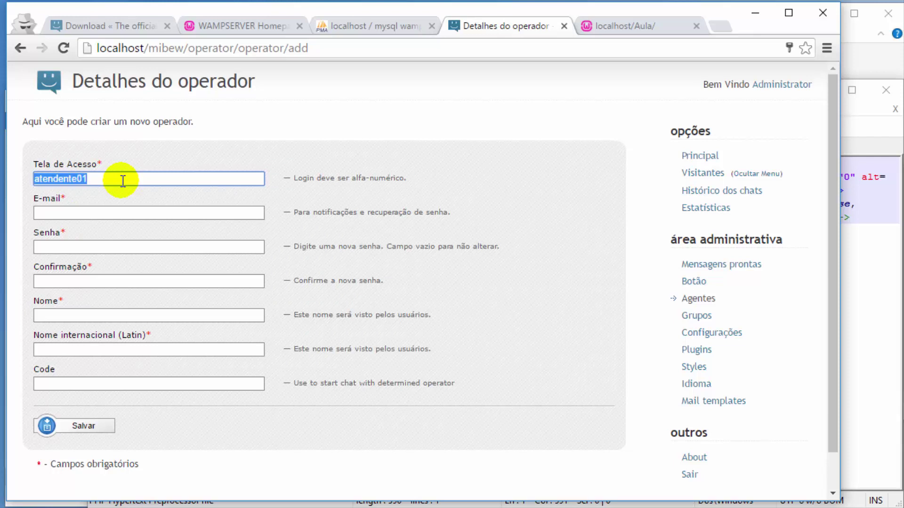
{"action": "left_click", "coordinate": [115, 212]}
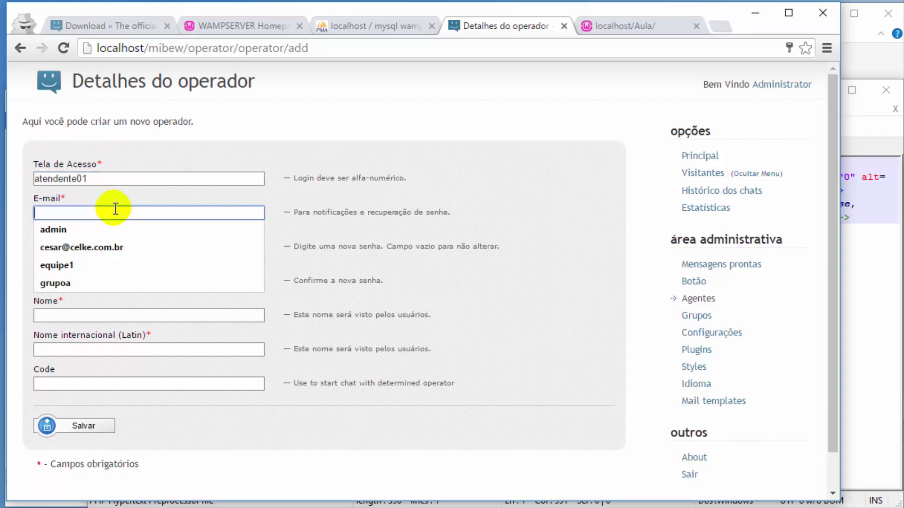
{"action": "key", "text": "ctrl+v"}
{"action": "key", "text": "BackSpace"}
{"action": "key", "text": "BackSpace"}
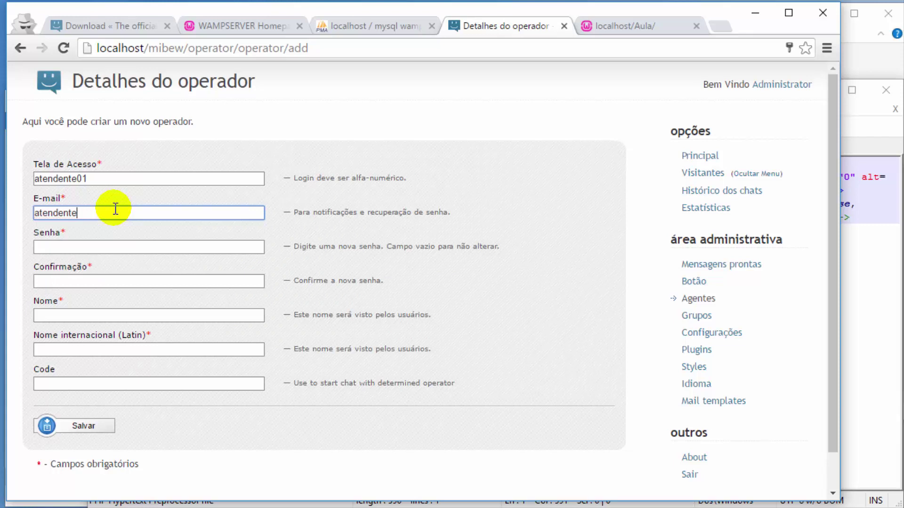
{"action": "type", "text": "@celke.com.br"}
Step: Enter the operator's password in both the password and confirmation fields
{"action": "left_click", "coordinate": [114, 243]}
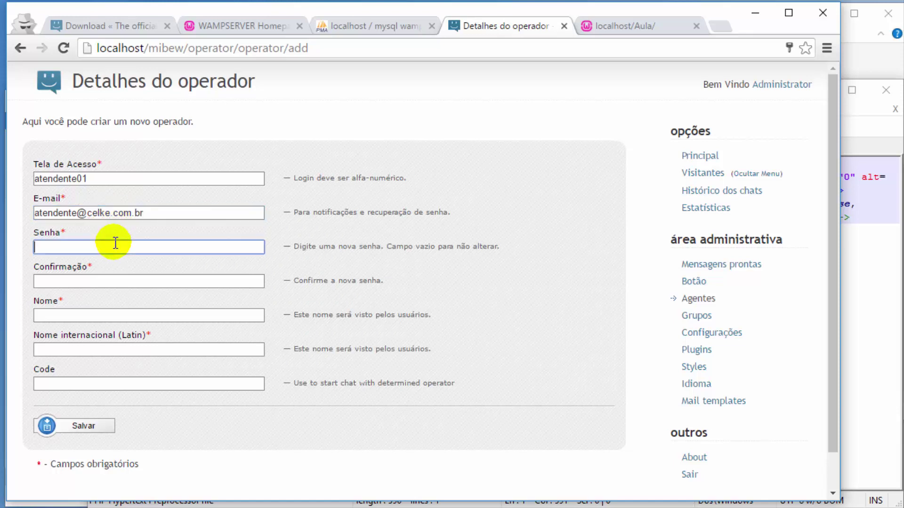
{"action": "type", "text": "123456"}
{"action": "left_click", "coordinate": [103, 285]}
{"action": "type", "text": "1"}
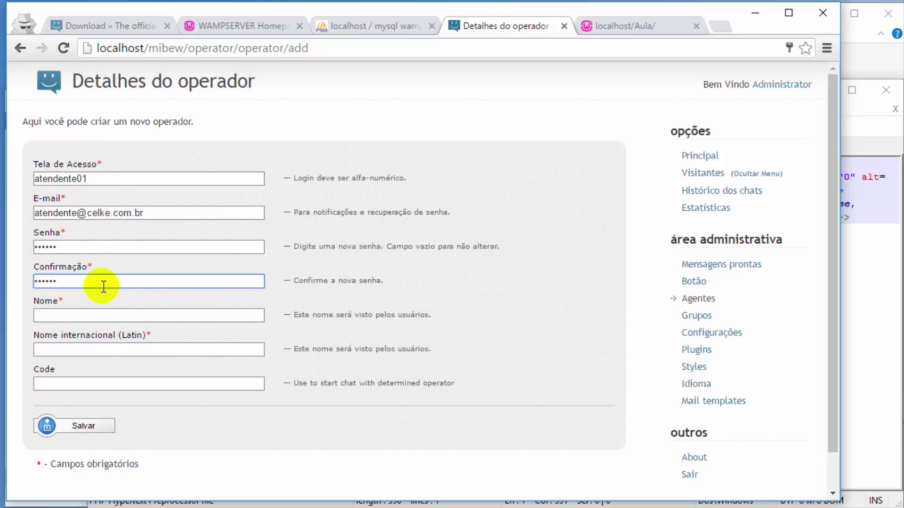
{"action": "type", "text": "23456"}
Step: Fill Nome and Nome internacional with Atendente01 and save the operator
{"action": "left_click", "coordinate": [97, 317]}
{"action": "key", "text": "ctrl+v"}
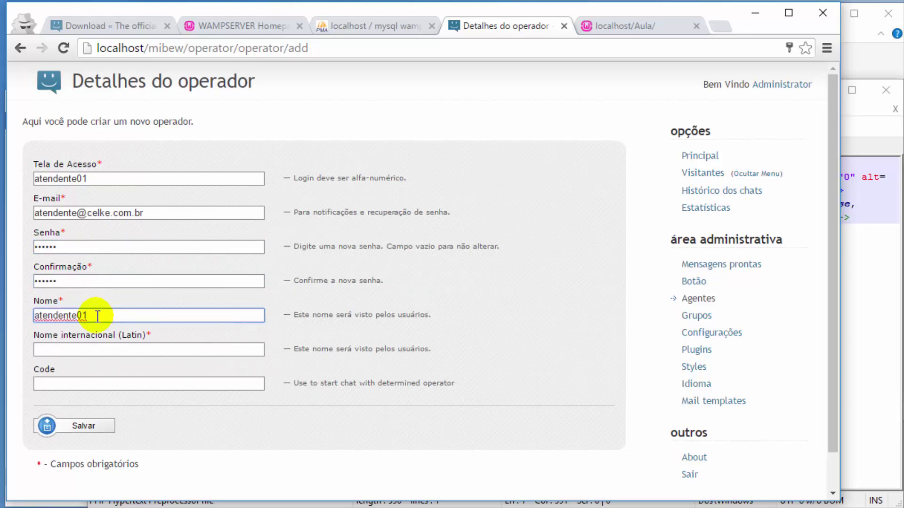
{"action": "key", "text": "Delete"}
{"action": "type", "text": "A"}
{"action": "left_click", "coordinate": [101, 349]}
{"action": "type", "text": "atendente01"}
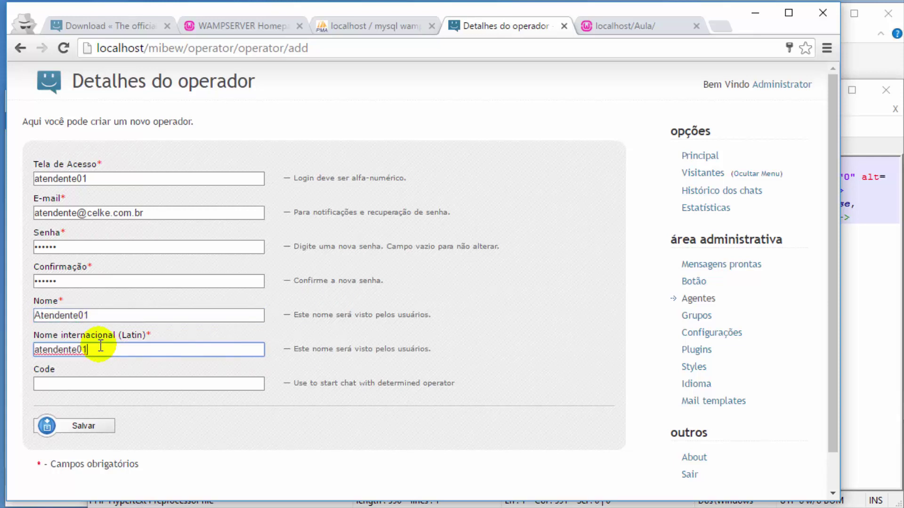
{"action": "key", "text": "Home"}
{"action": "key", "text": "Delete"}
{"action": "type", "text": "A"}
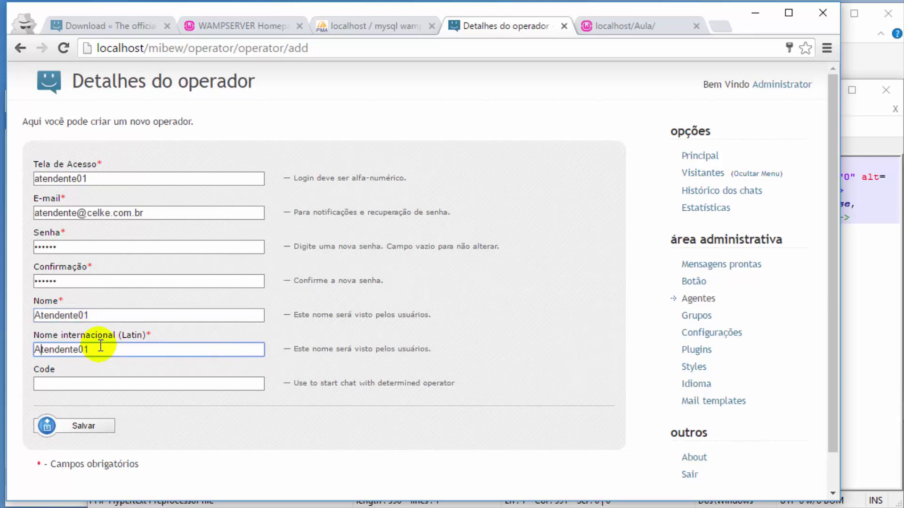
{"action": "left_click", "coordinate": [89, 426]}
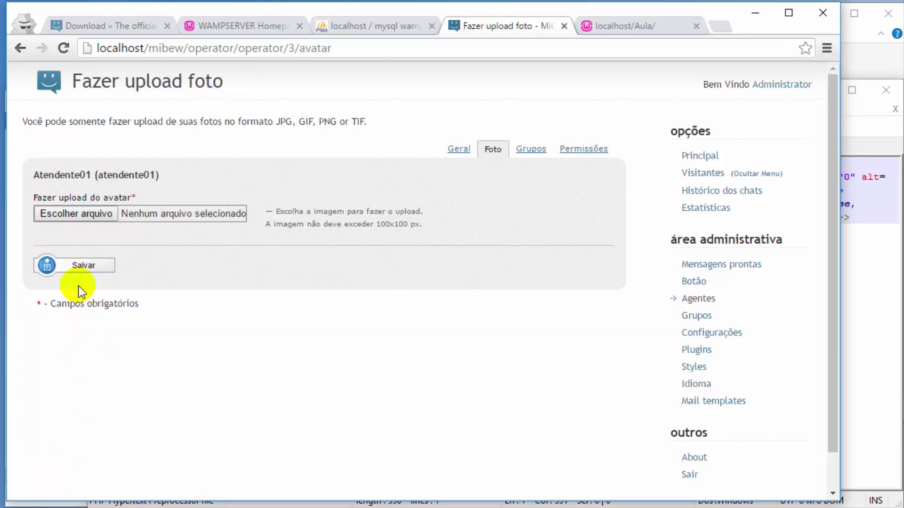
Step: Upload logo_celke1 as the operator's avatar image and save it
{"action": "left_click", "coordinate": [69, 214]}
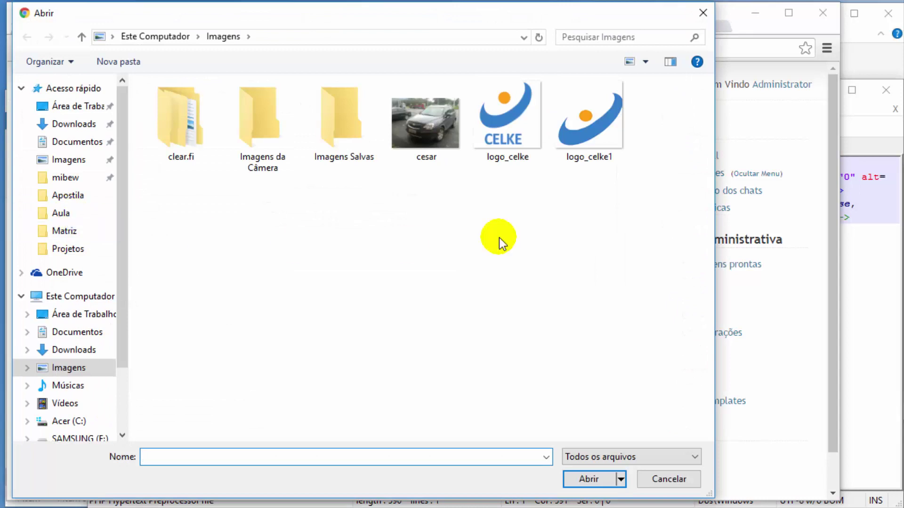
{"action": "double_click", "coordinate": [597, 130]}
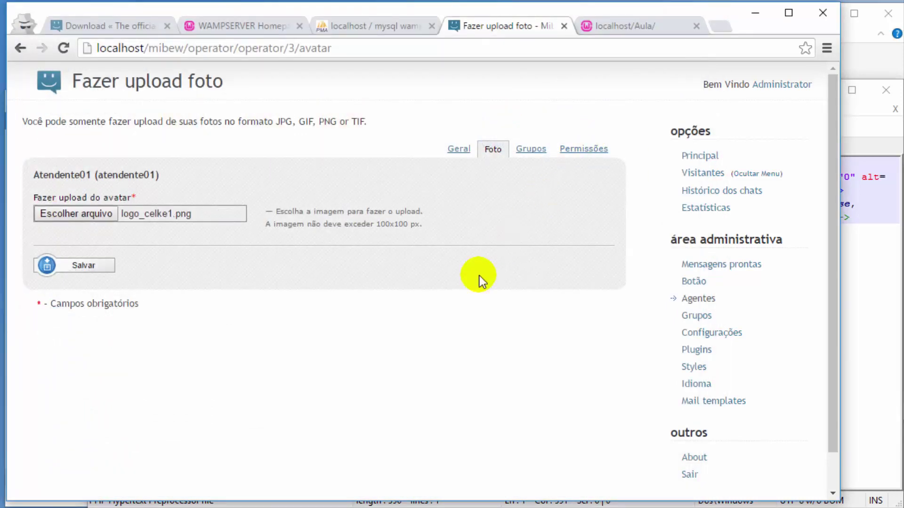
{"action": "left_click", "coordinate": [64, 258]}
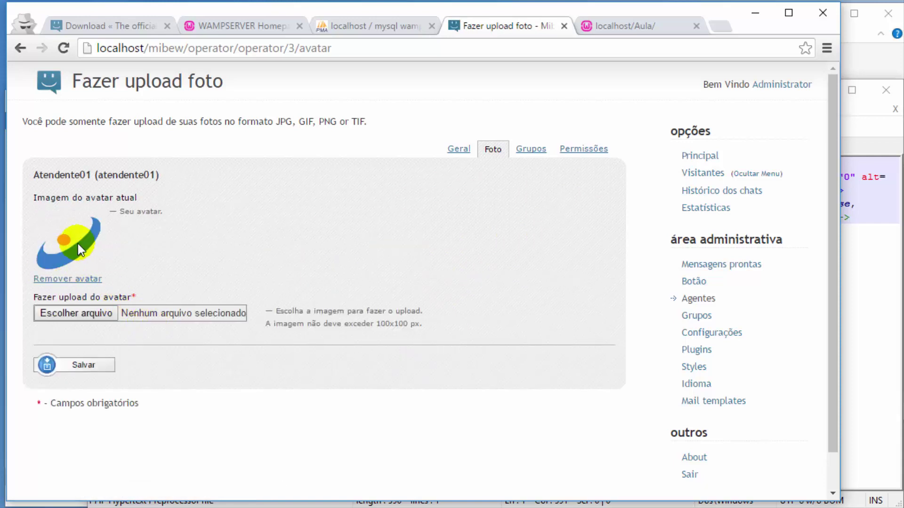
Step: Grant 'Entrar no chat de outro operador' and 'Habilitar modificação de perfil', save, and return to Agentes
{"action": "left_click", "coordinate": [573, 149]}
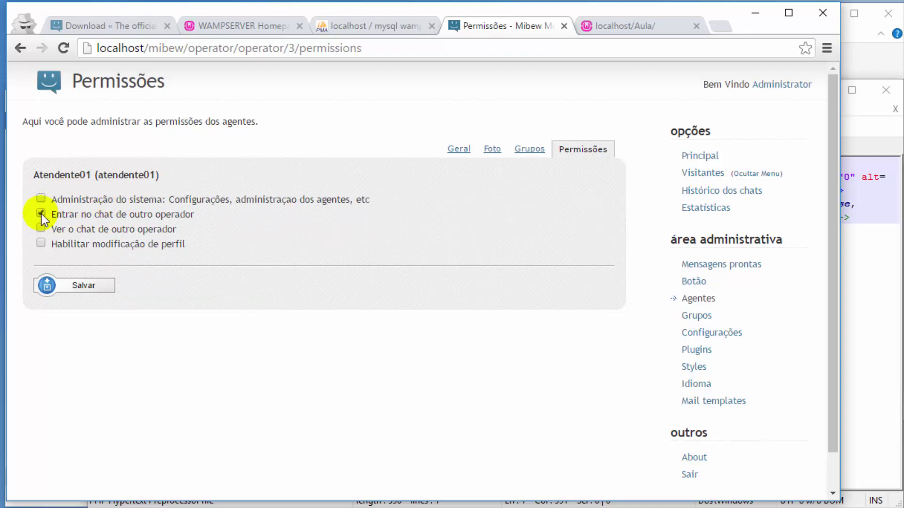
{"action": "left_click", "coordinate": [83, 287]}
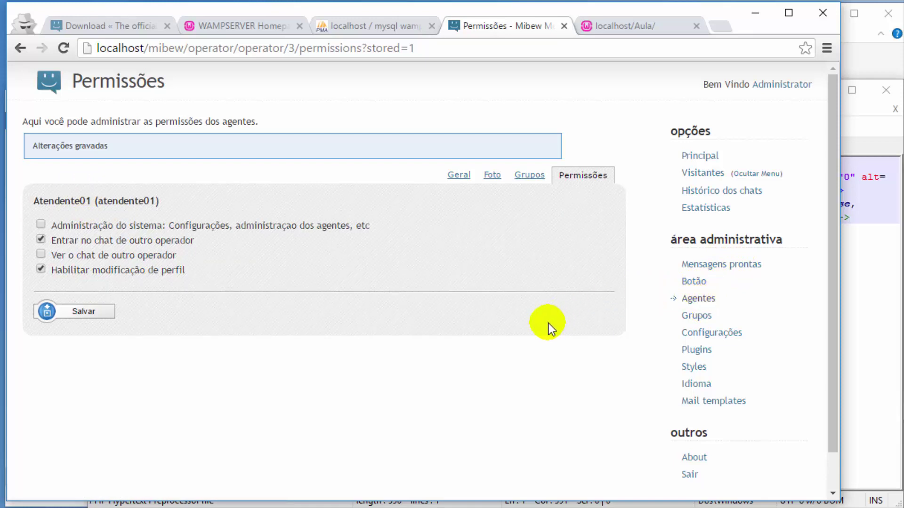
{"action": "left_click", "coordinate": [702, 298]}
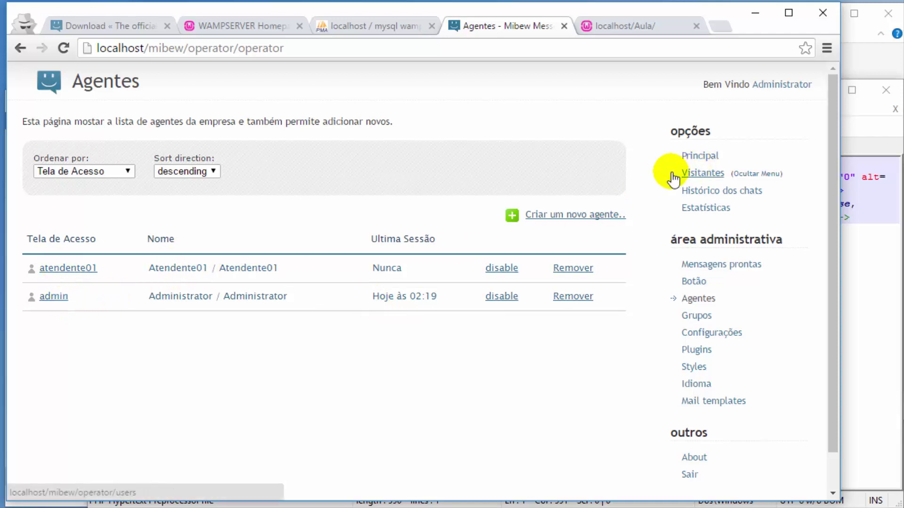
Step: Log out the administrator and sign in as atendente01 with Lembrar unchecked
{"action": "left_click", "coordinate": [690, 473]}
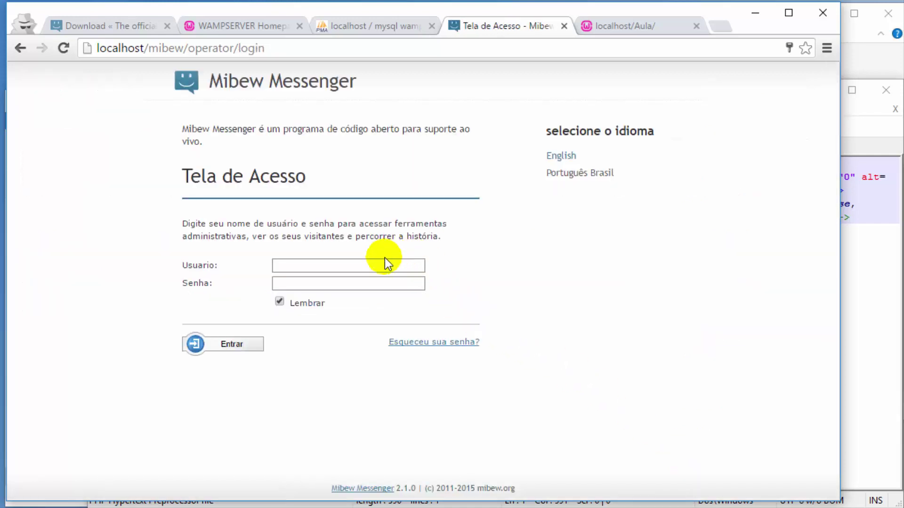
{"action": "left_click", "coordinate": [380, 265]}
{"action": "type", "text": "atendente01"}
{"action": "left_click", "coordinate": [378, 282]}
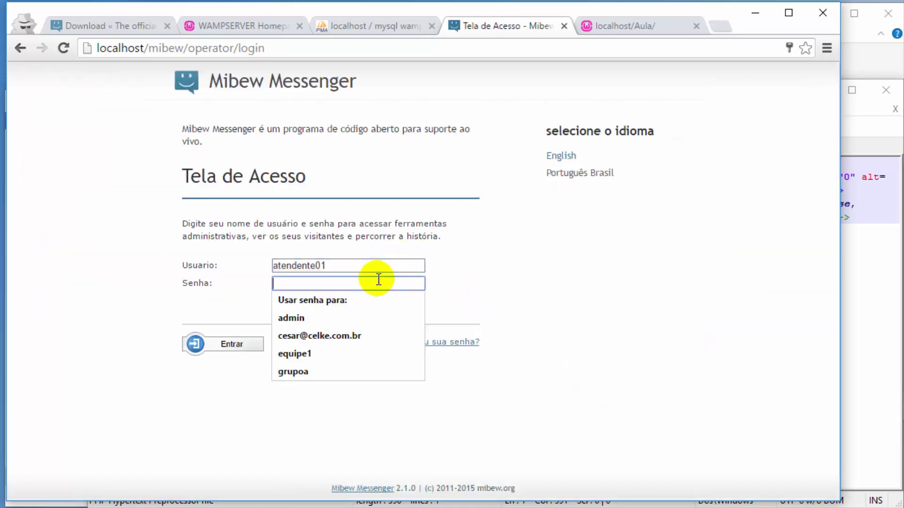
{"action": "type", "text": "•"}
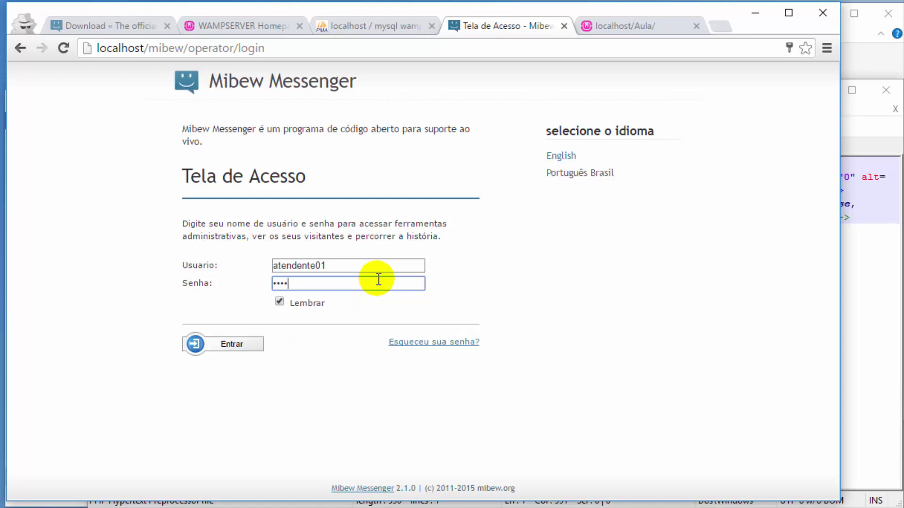
{"action": "type", "text": "•••••"}
{"action": "left_click", "coordinate": [280, 302]}
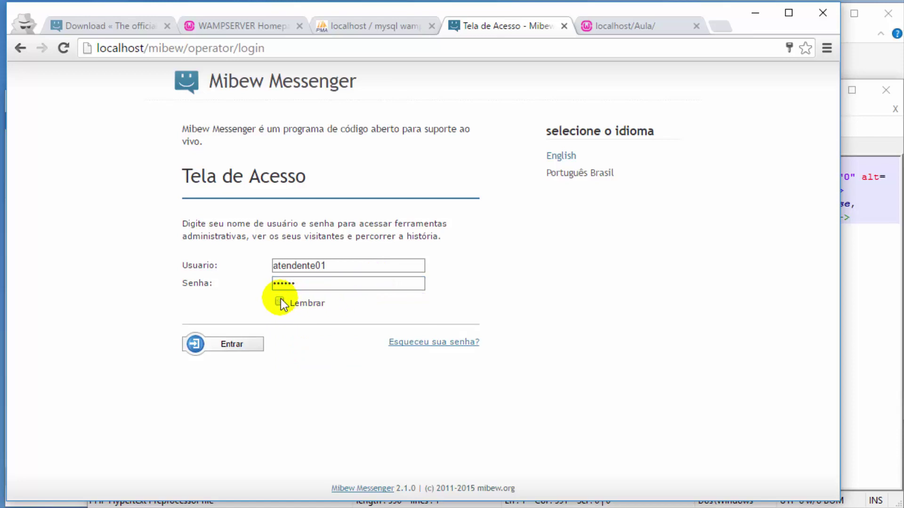
{"action": "left_click", "coordinate": [238, 343]}
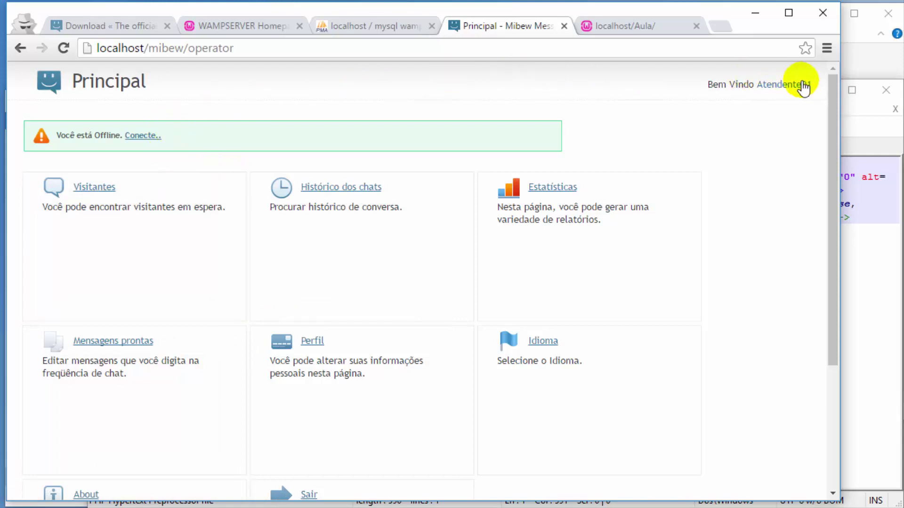
{"action": "scroll", "coordinate": [421, 212], "scroll_direction": "down", "scroll_amount": 3}
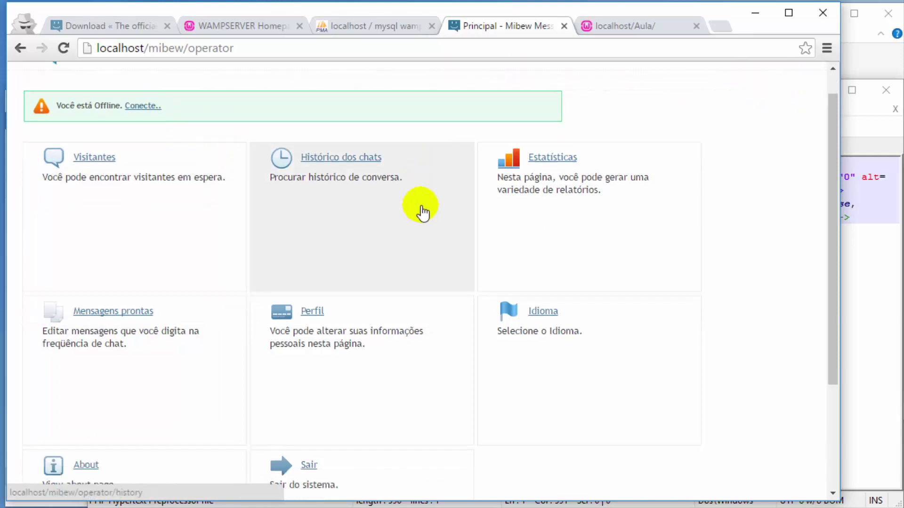
{"action": "scroll", "coordinate": [422, 211], "scroll_direction": "up", "scroll_amount": 3}
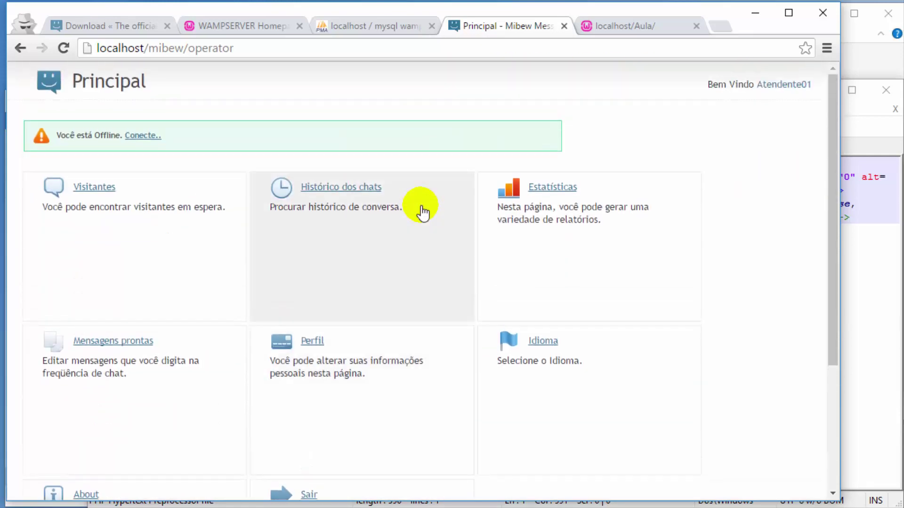
{"action": "scroll", "coordinate": [211, 320], "scroll_direction": "down", "scroll_amount": 4}
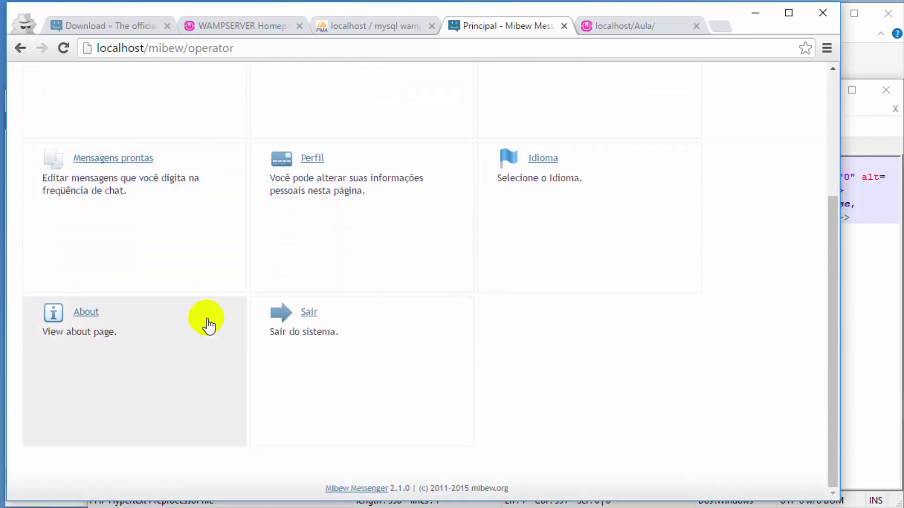
{"action": "scroll", "coordinate": [682, 273], "scroll_direction": "up", "scroll_amount": 4}
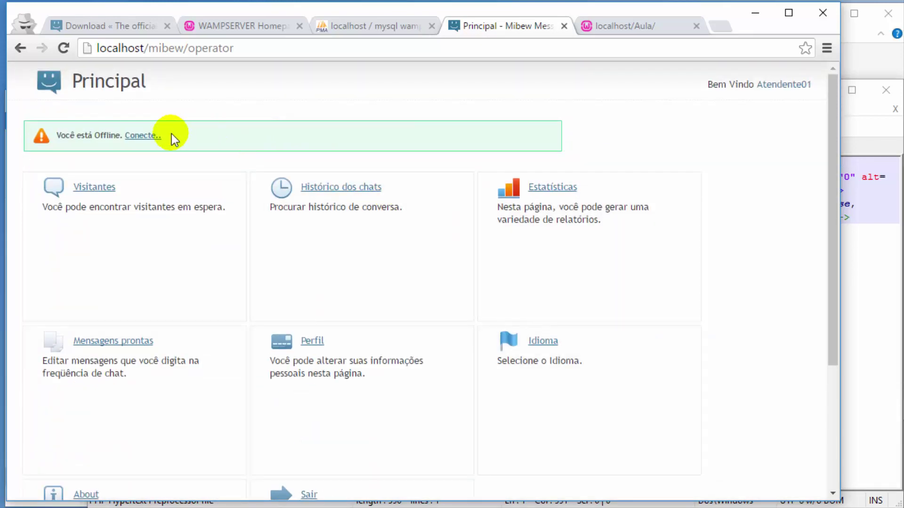
{"action": "left_click", "coordinate": [146, 136]}
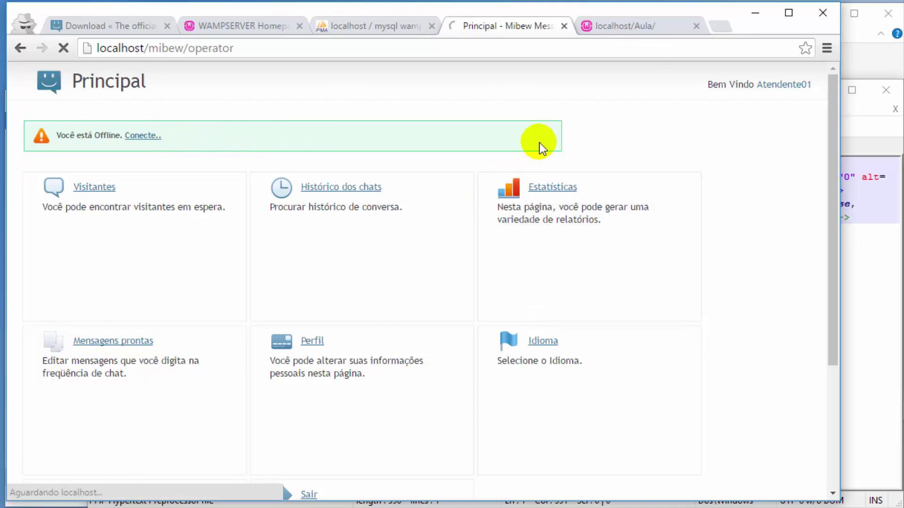
{"action": "left_click", "coordinate": [20, 47]}
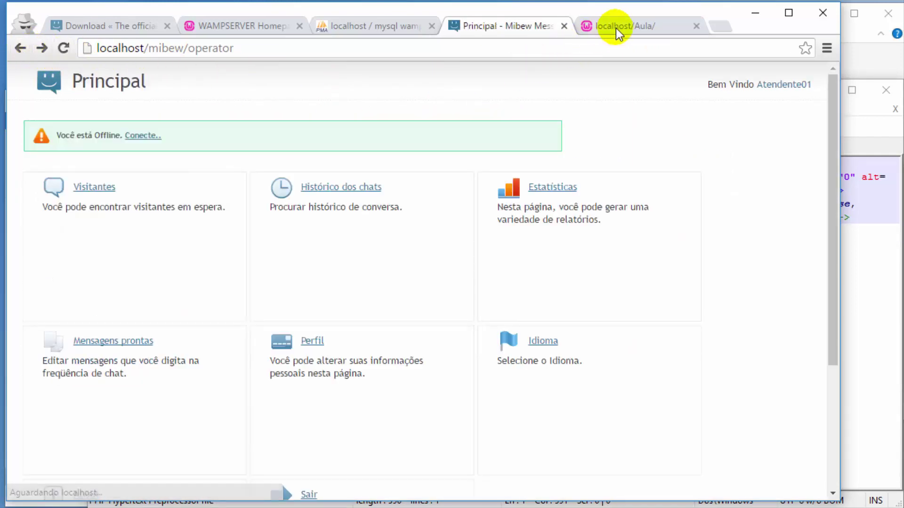
{"action": "left_click", "coordinate": [618, 26]}
{"action": "left_click", "coordinate": [64, 49]}
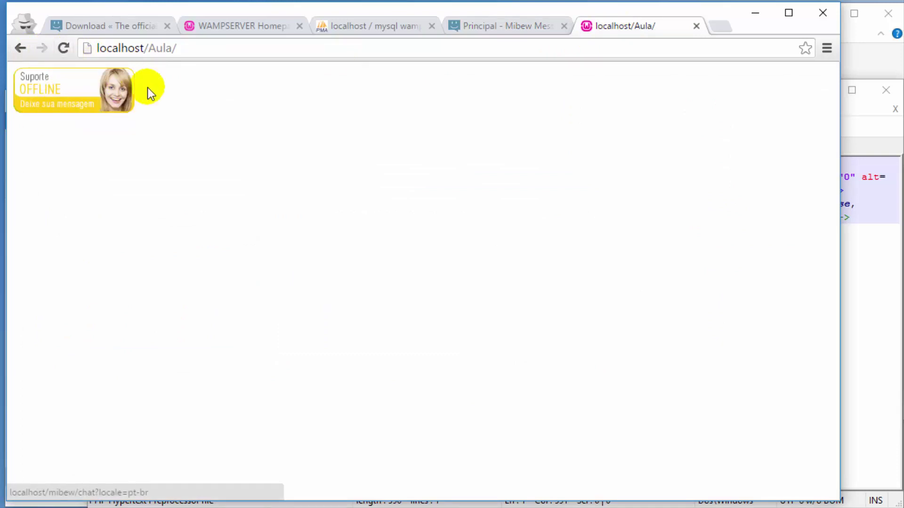
{"action": "left_click", "coordinate": [487, 26]}
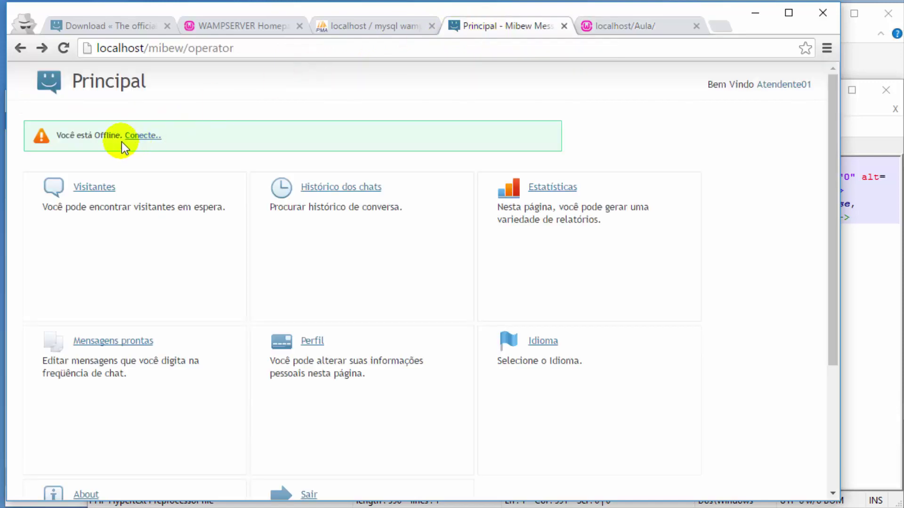
Step: Go online, confirm the reloaded Aula page shows Suporte ONLINE, and return to Principal
{"action": "left_click", "coordinate": [149, 137]}
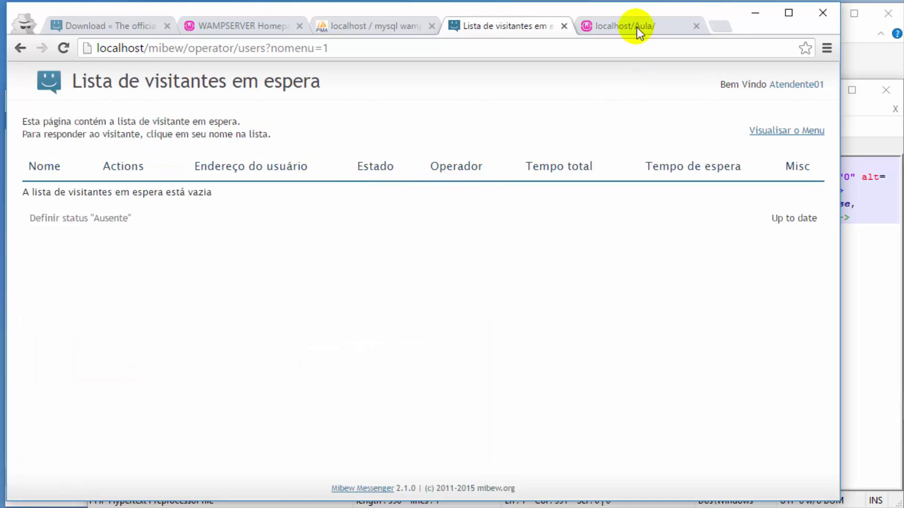
{"action": "left_click", "coordinate": [635, 26]}
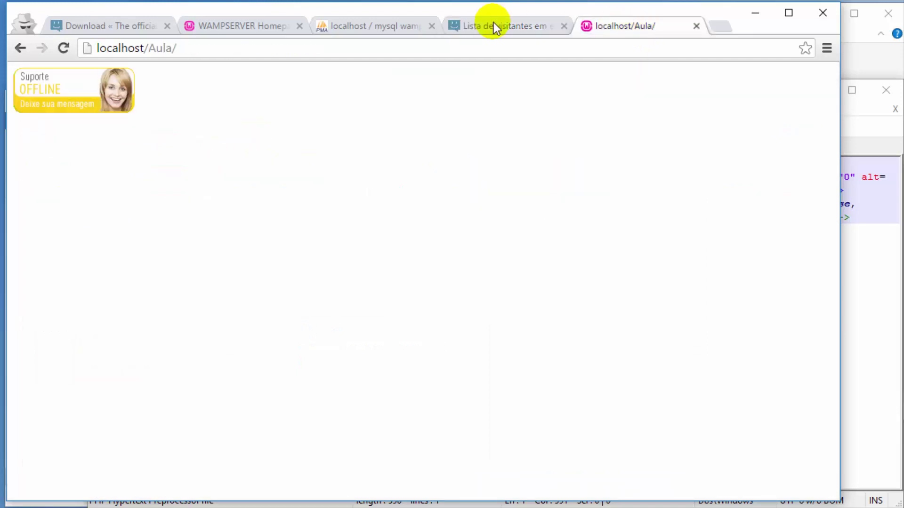
{"action": "left_click", "coordinate": [64, 48]}
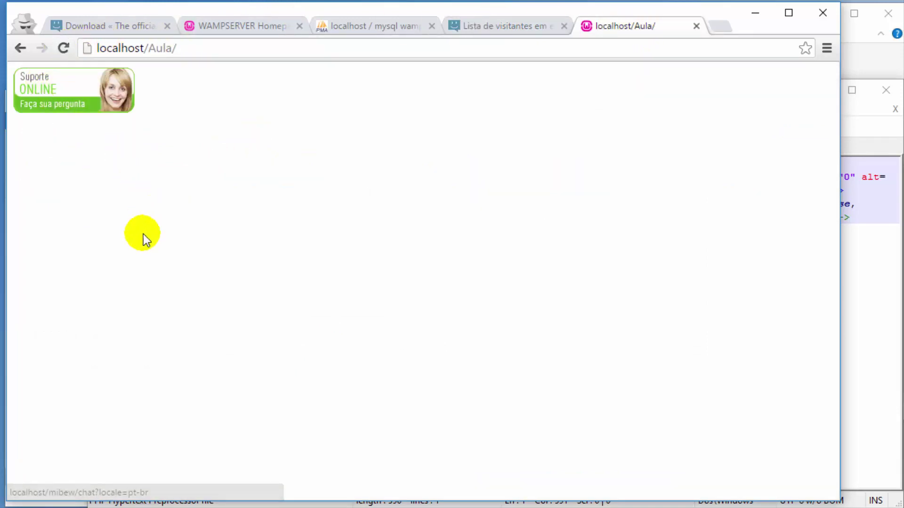
{"action": "left_click", "coordinate": [470, 28]}
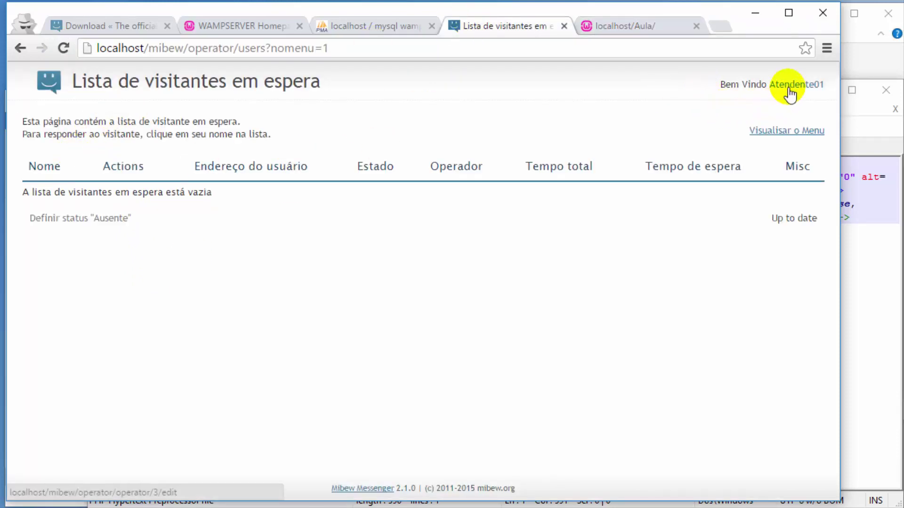
{"action": "left_click", "coordinate": [784, 130]}
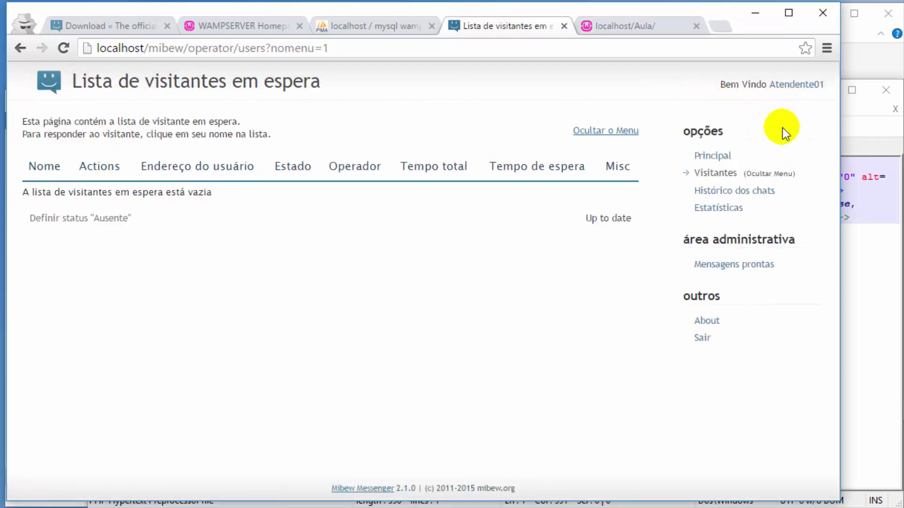
{"action": "left_click", "coordinate": [722, 157]}
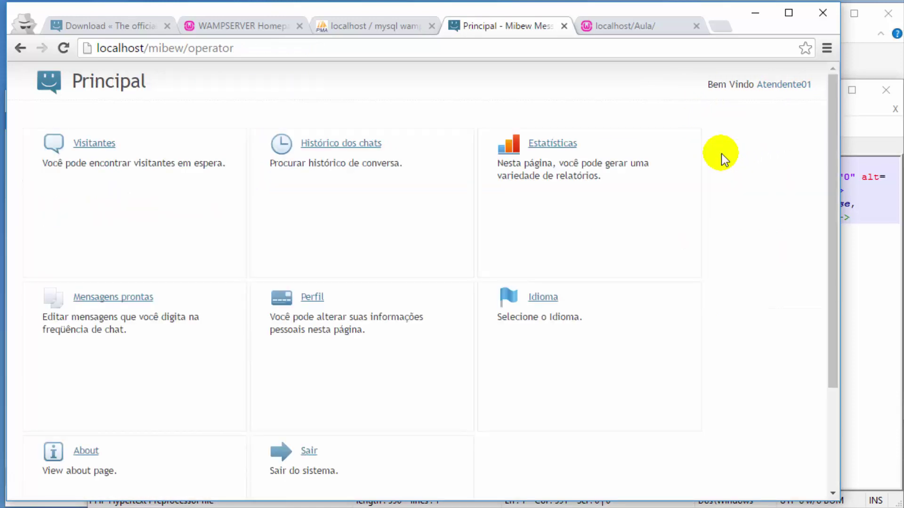
Step: Open the Mensagens prontas page from the Principal dashboard
{"action": "scroll", "coordinate": [721, 153], "scroll_direction": "down", "scroll_amount": 3}
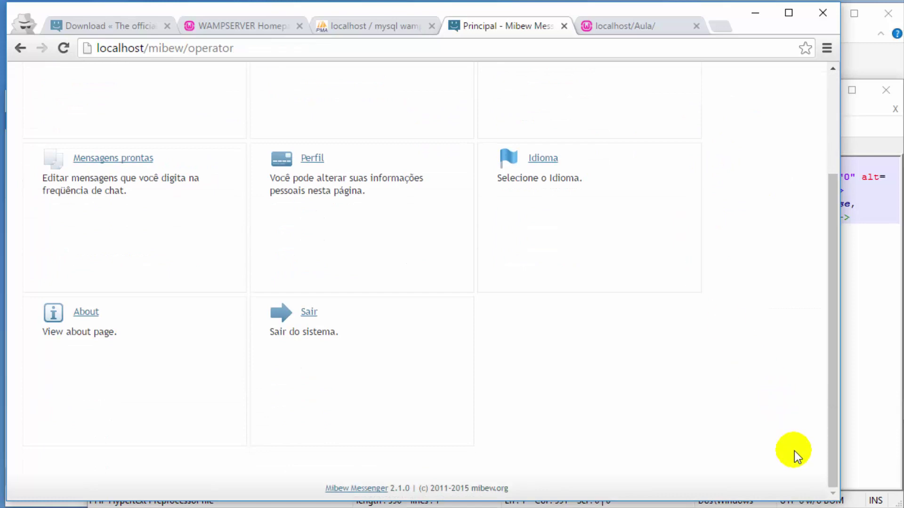
{"action": "scroll", "coordinate": [419, 282], "scroll_direction": "up", "scroll_amount": 3}
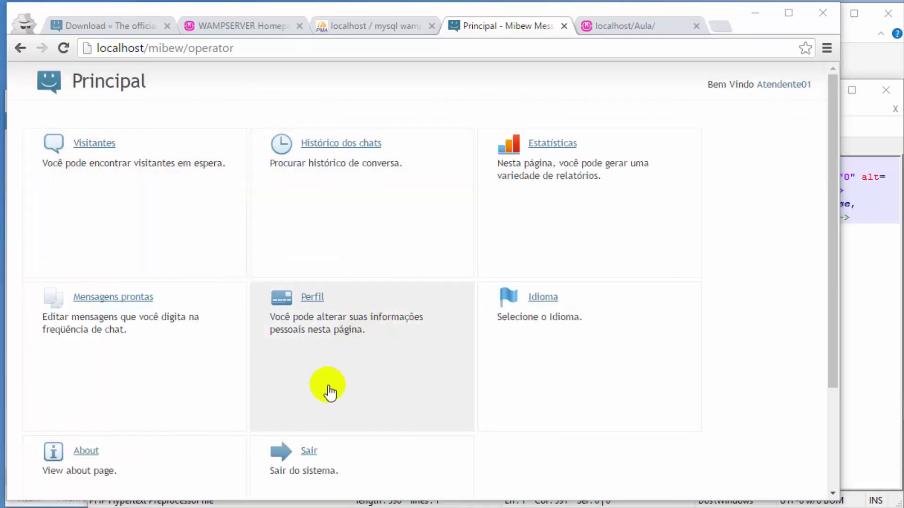
{"action": "left_click", "coordinate": [134, 298]}
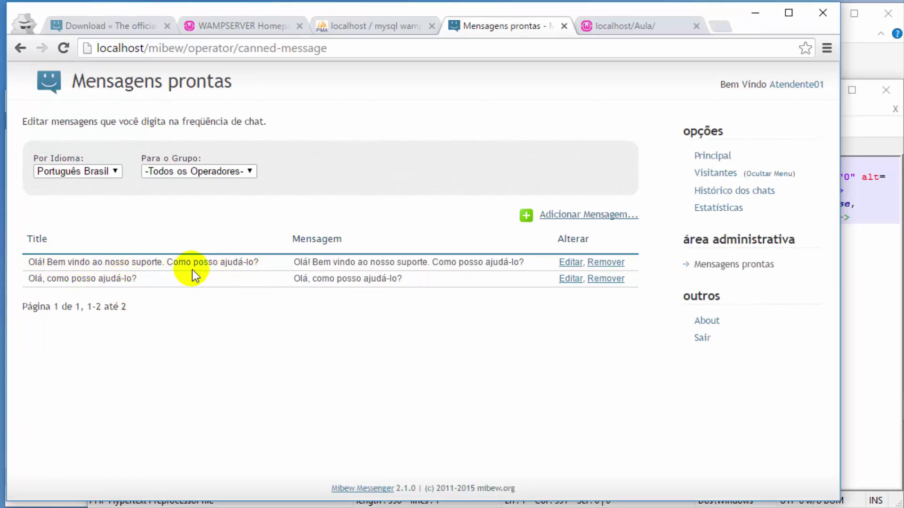
Step: Open the Nova Mensagem form, close it unsaved, and bring up the localhost/Aula page
{"action": "left_click", "coordinate": [610, 215]}
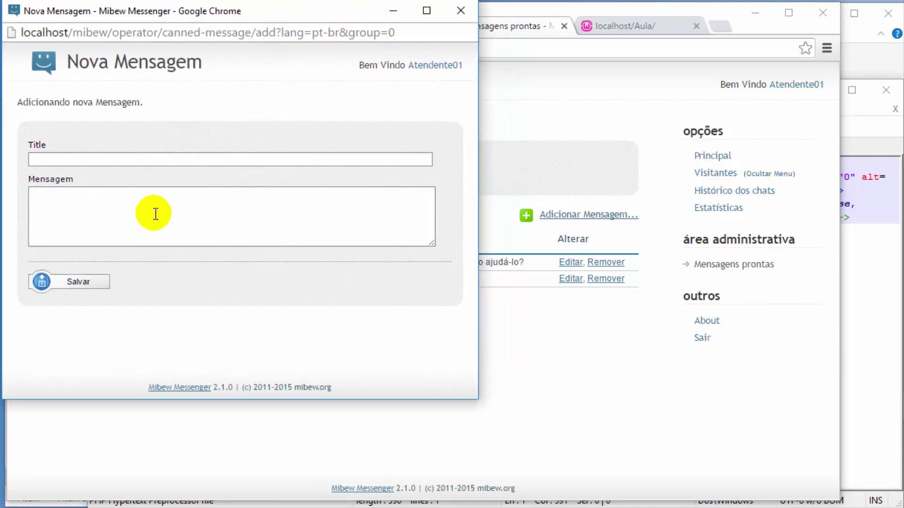
{"action": "left_click", "coordinate": [460, 10]}
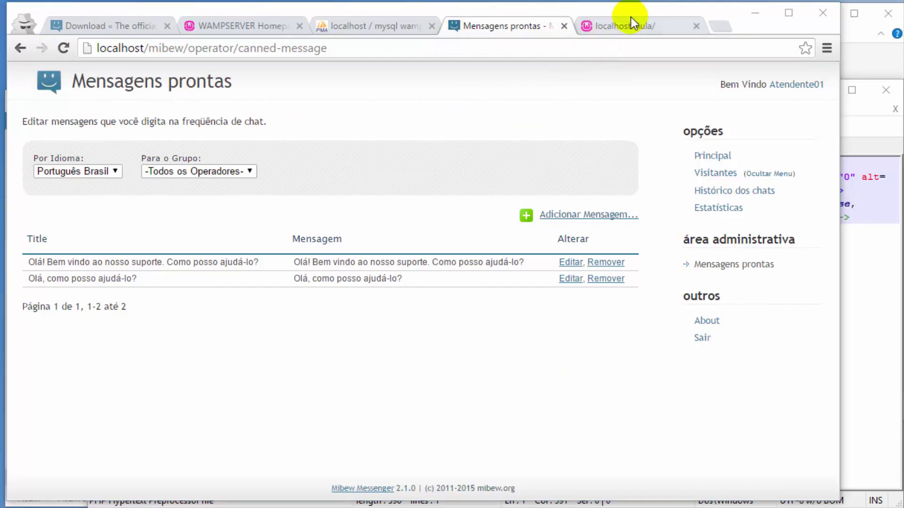
{"action": "left_click", "coordinate": [631, 29]}
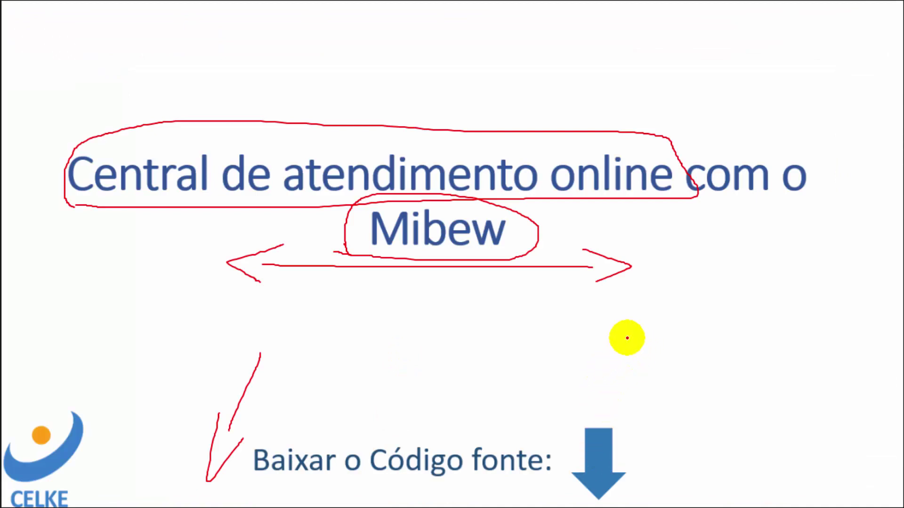
Step: Draw red ink arrows down to the source-code download line and up toward the Mibew title
{"action": "mouse_move", "coordinate": [640, 335]}
{"action": "left_mouse_down"}
{"action": "mouse_move", "coordinate": [639, 444]}
{"action": "mouse_move", "coordinate": [650, 423]}
{"action": "left_mouse_up"}
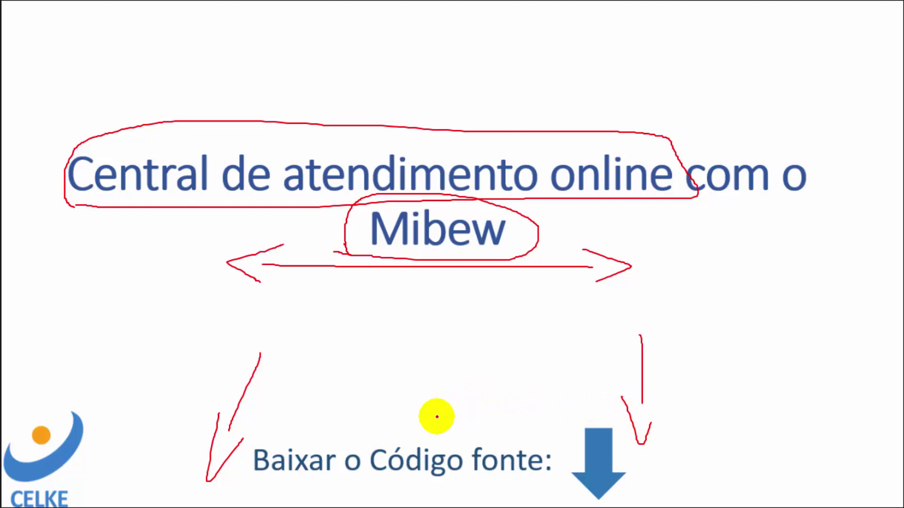
{"action": "left_click_drag", "start_coordinate": [437, 417], "coordinate": [442, 299]}
{"action": "mouse_move", "coordinate": [406, 335]}
{"action": "left_mouse_down"}
{"action": "mouse_move", "coordinate": [440, 278]}
{"action": "mouse_move", "coordinate": [469, 319]}
{"action": "left_mouse_up"}
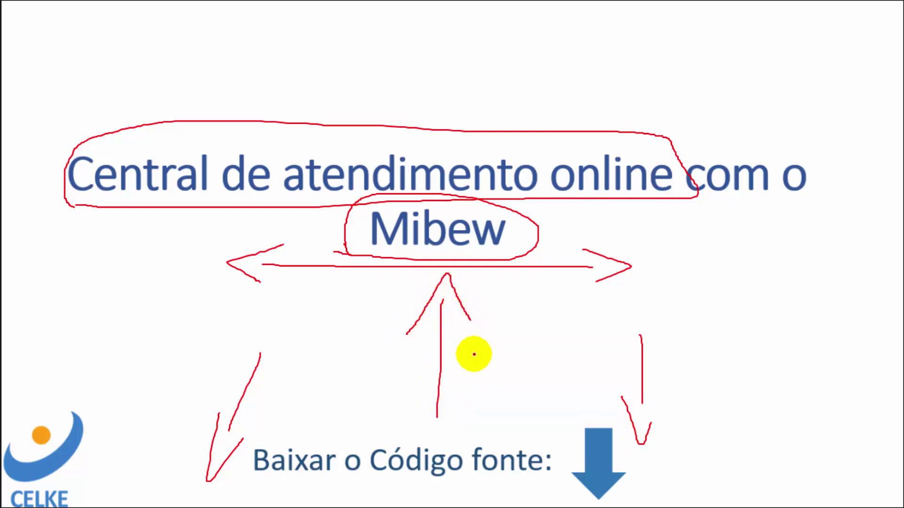